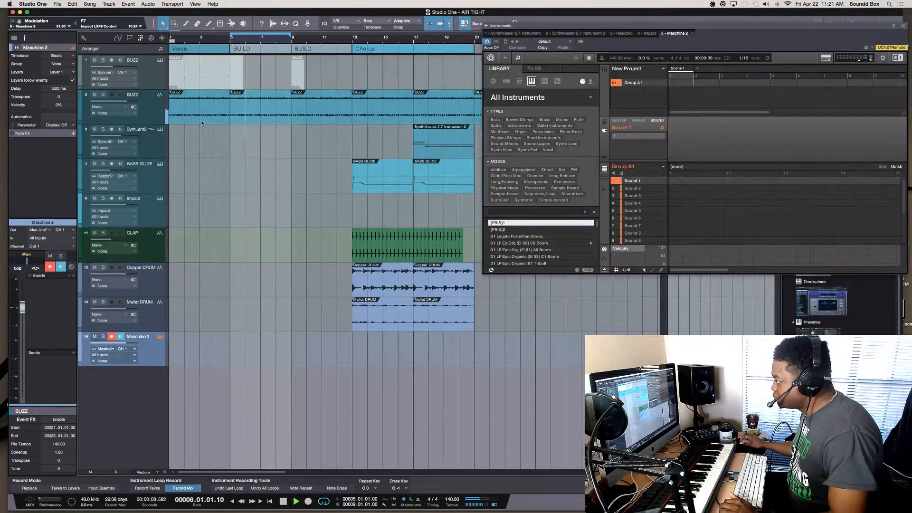
Move the Maschine 2 instrument window clear of the arrangement's tracks while running the loop over the first BUILD section.
key("space")
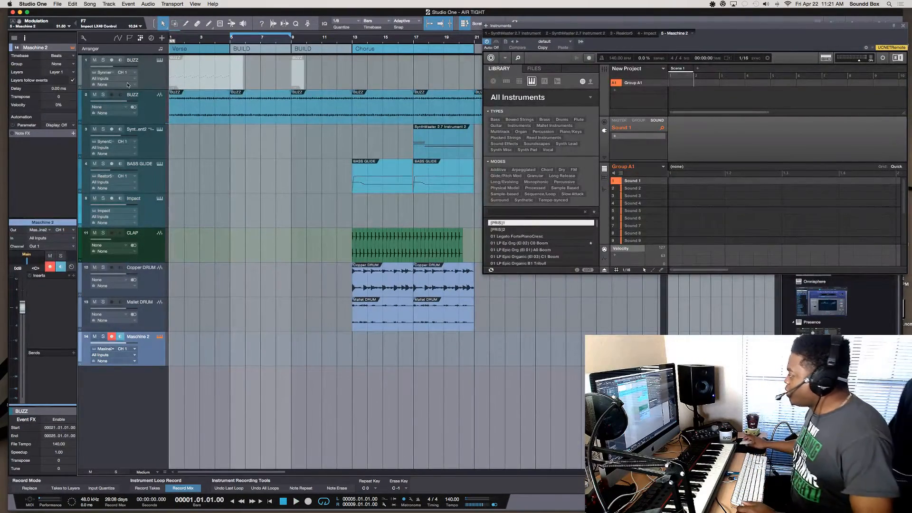
left_click_drag(604, 31, 424, 80)
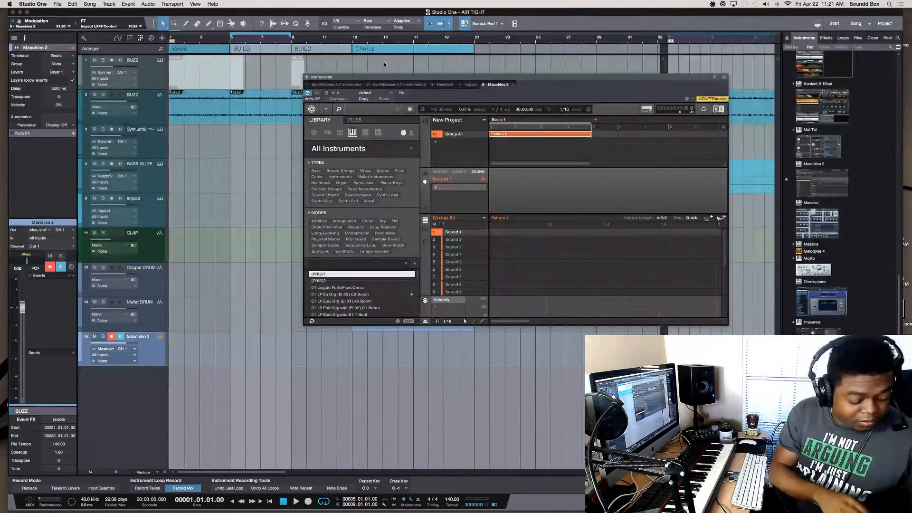
key("space")
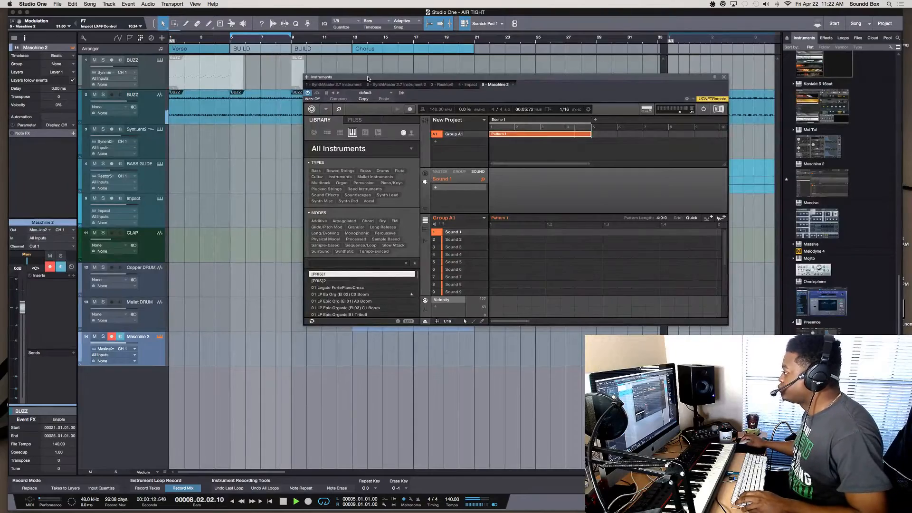
left_click_drag(369, 77, 492, 221)
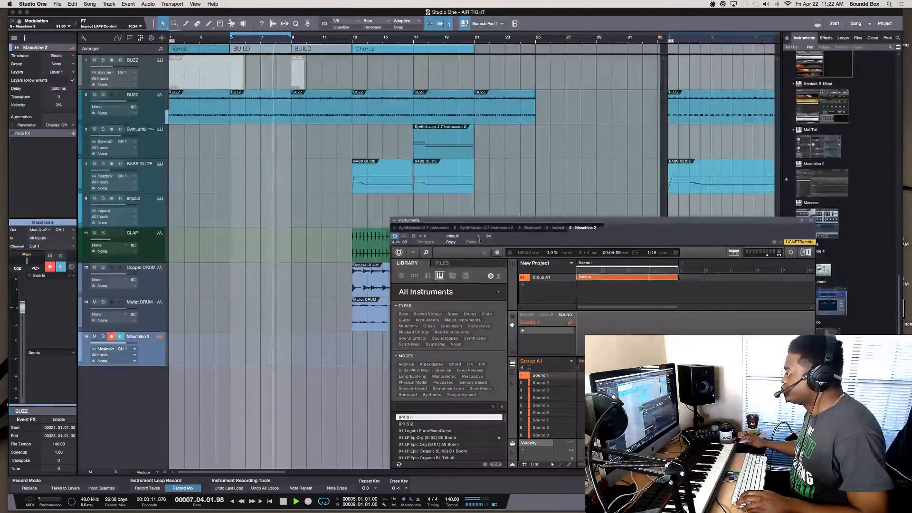
left_click_drag(474, 220, 593, 137)
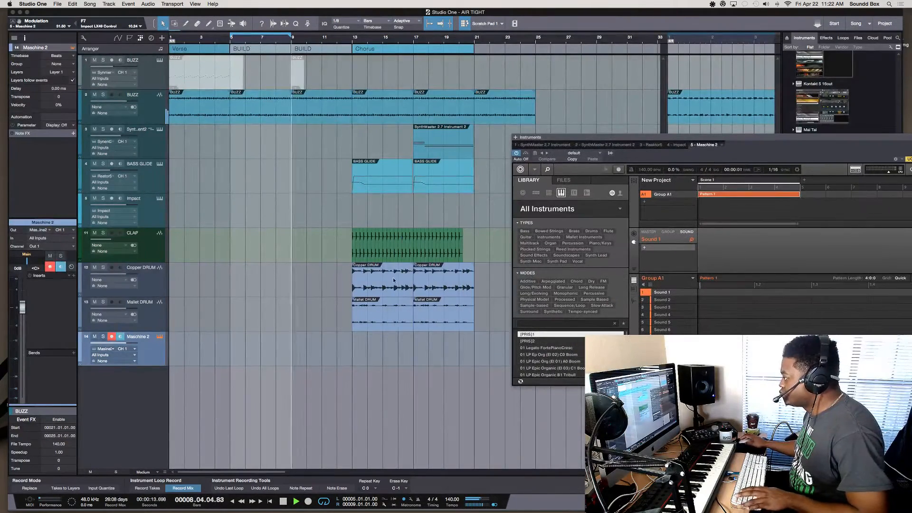
key("space")
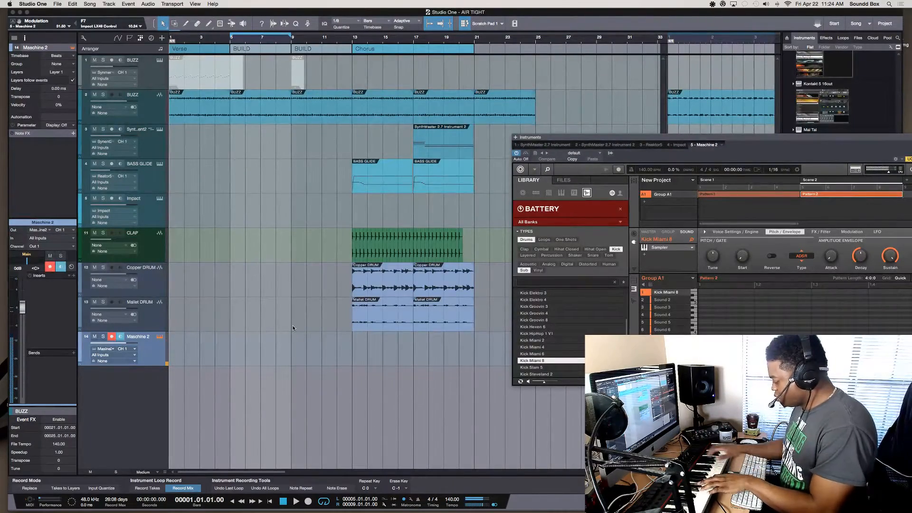
Play and restart the looped BUILD section to audition the Kick Miami 8 sound against the track.
key("space")
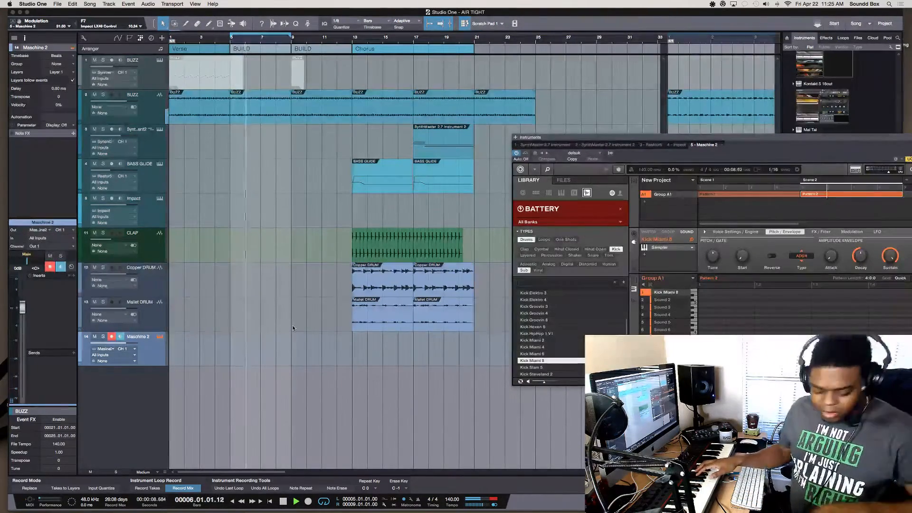
key("space")
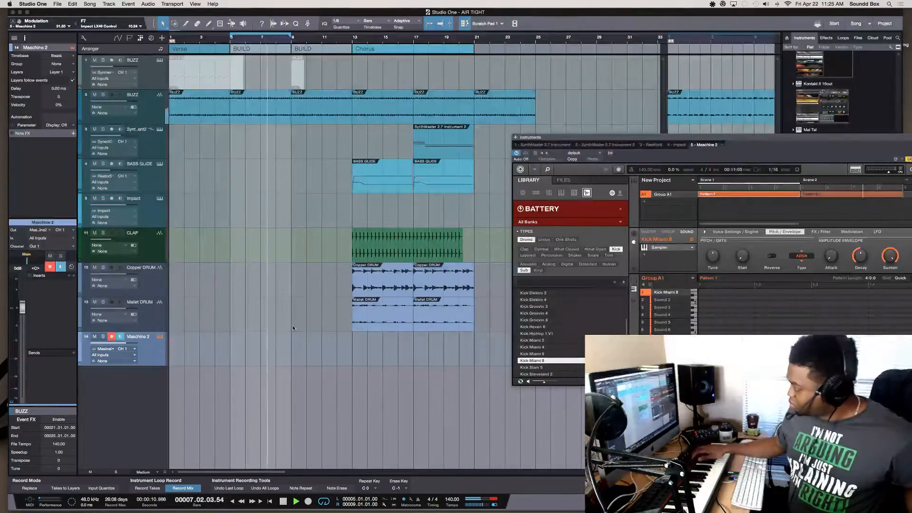
key("space")
key("space")
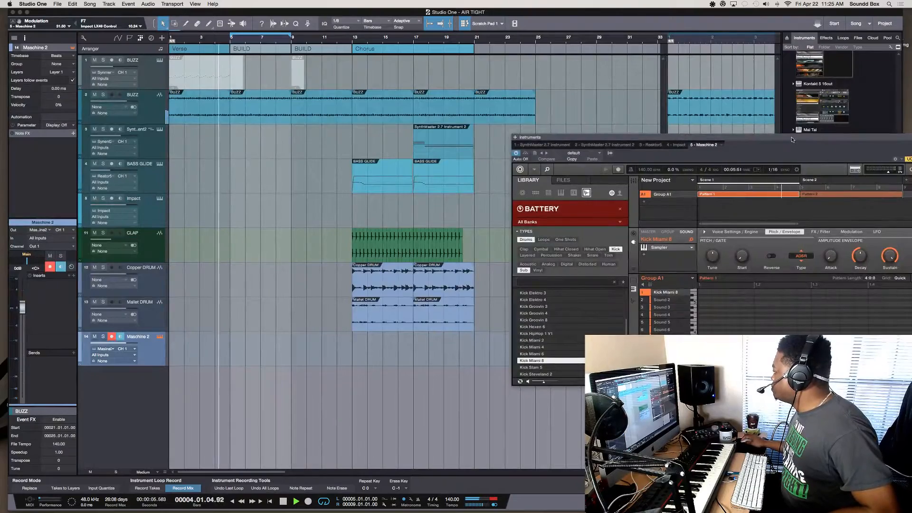
Reposition the Maschine 2 window, bring the Kick Miami 8 notes at the end of Pattern 1 into view and play them back.
left_click_drag(793, 140, 694, 107)
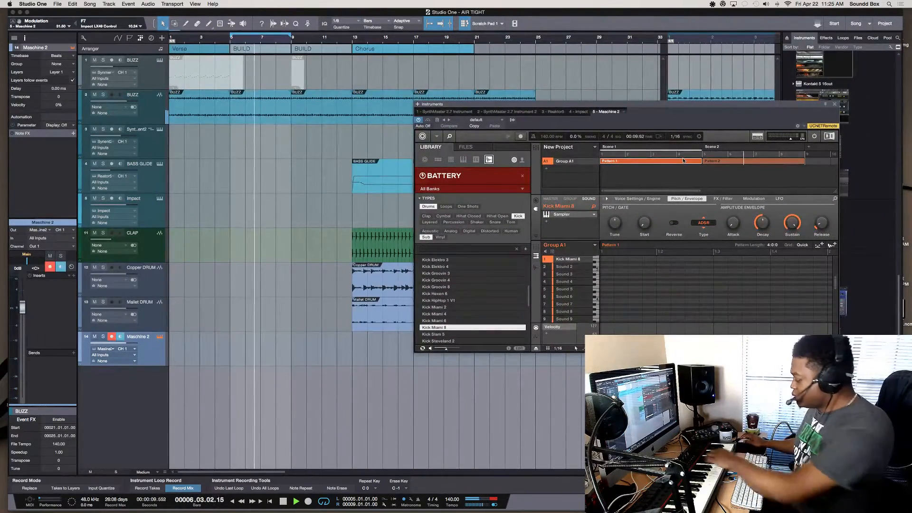
key("space")
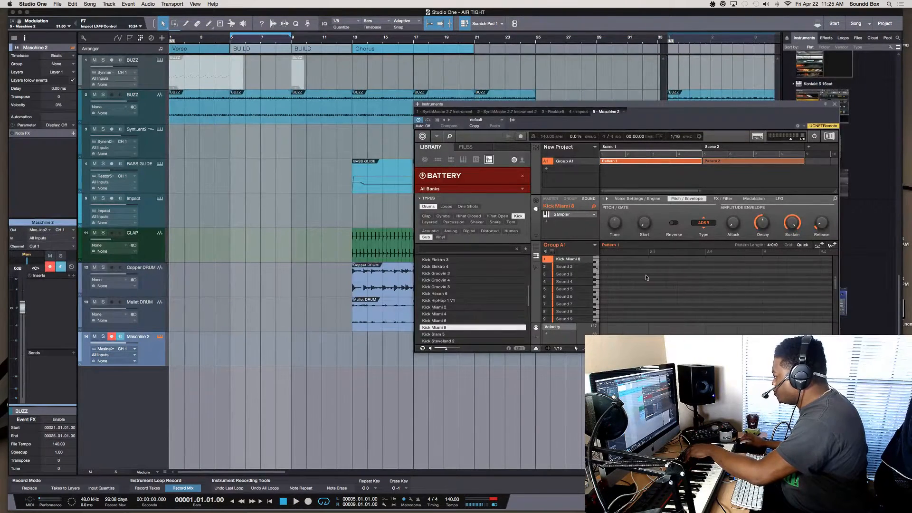
scroll(647, 277, "down", 8)
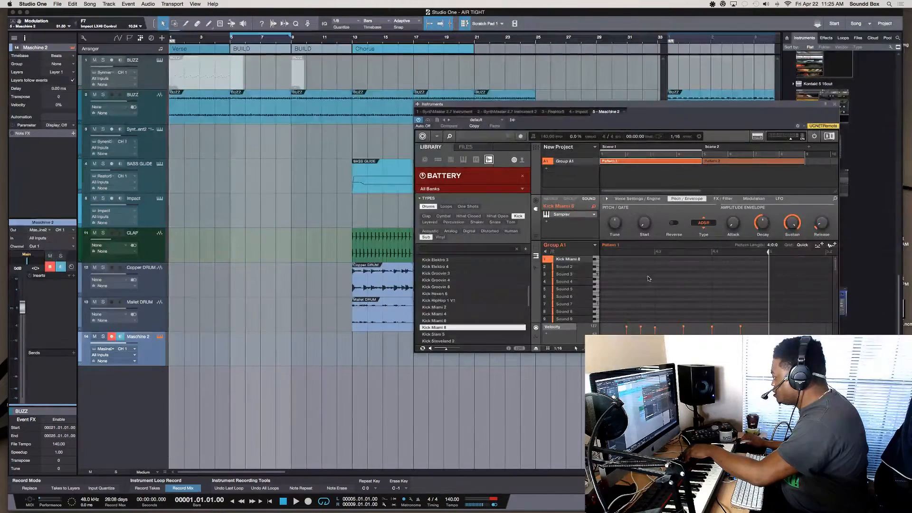
scroll(648, 278, "up", 3)
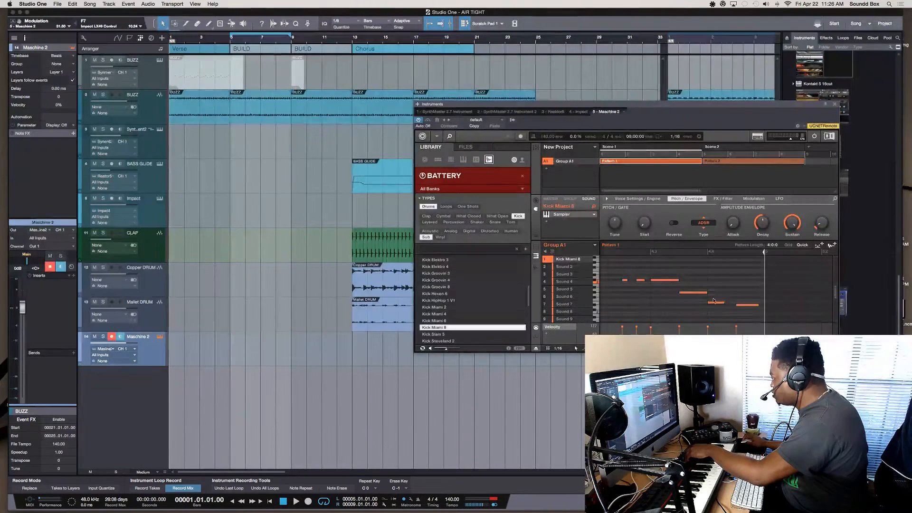
scroll(722, 297, "down", 2)
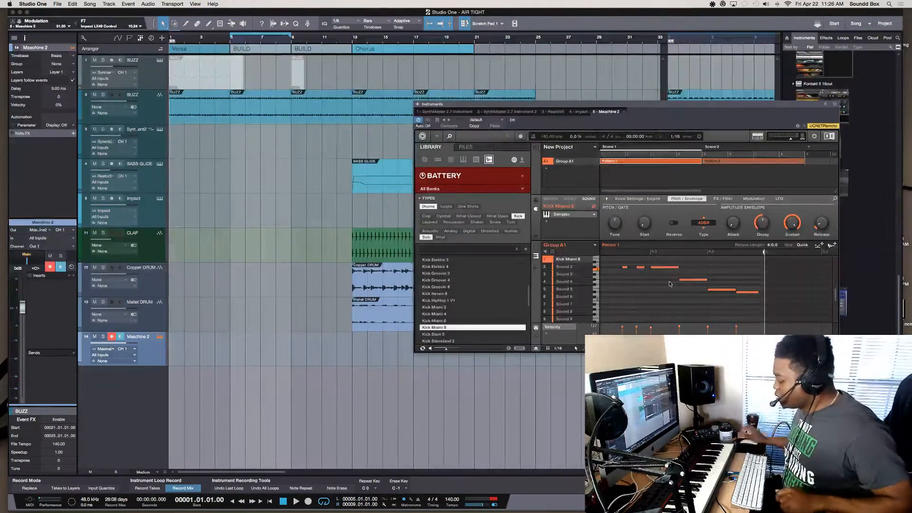
key("space")
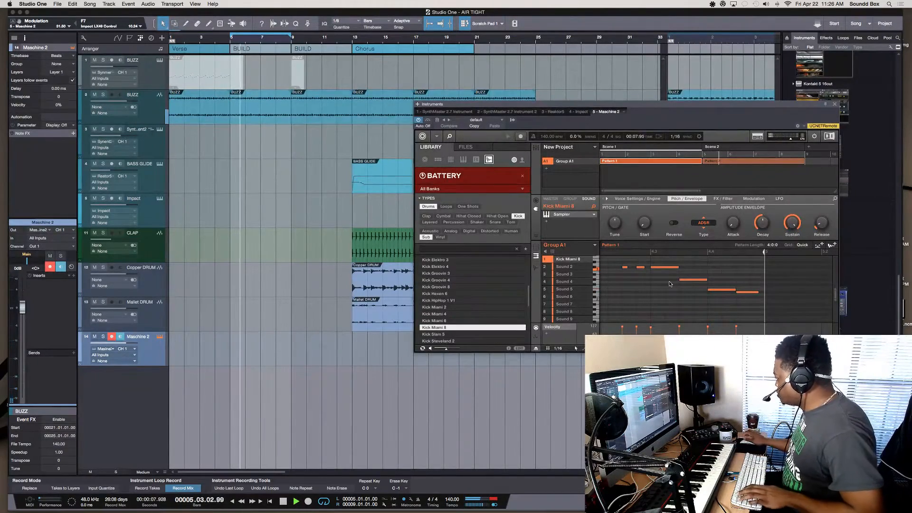
key("space")
Shorten the third, fourth and fifth kick notes near the end of Pattern 1, checking them against loop playback.
left_click_drag(679, 268, 666, 268)
scroll(667, 269, "up", 3)
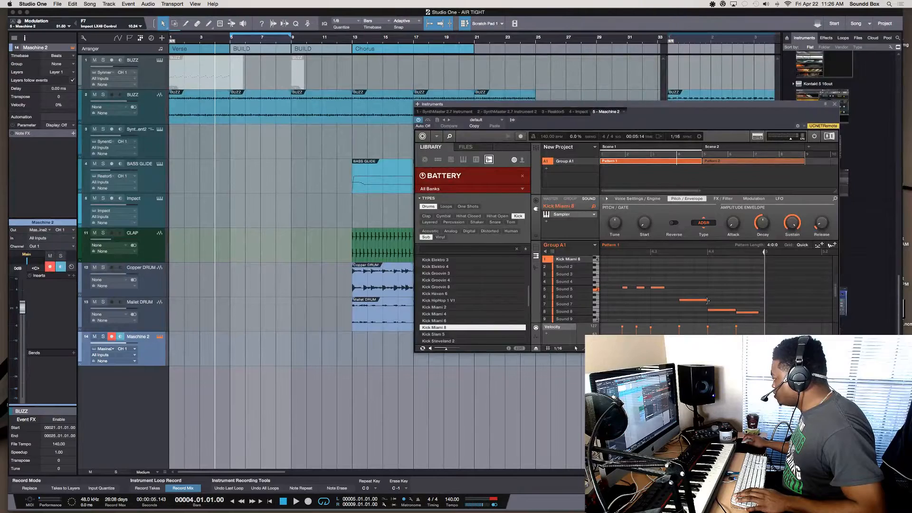
left_click_drag(708, 300, 694, 300)
scroll(720, 298, "down", 2)
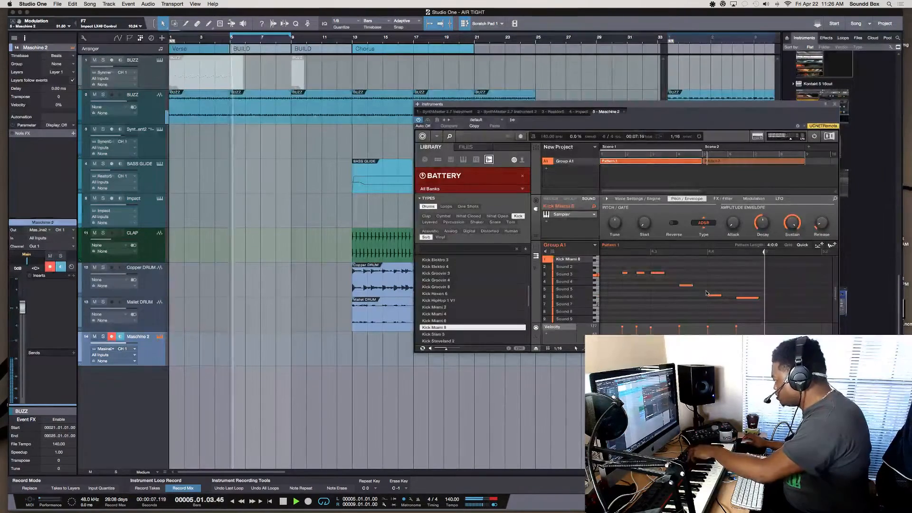
key("space")
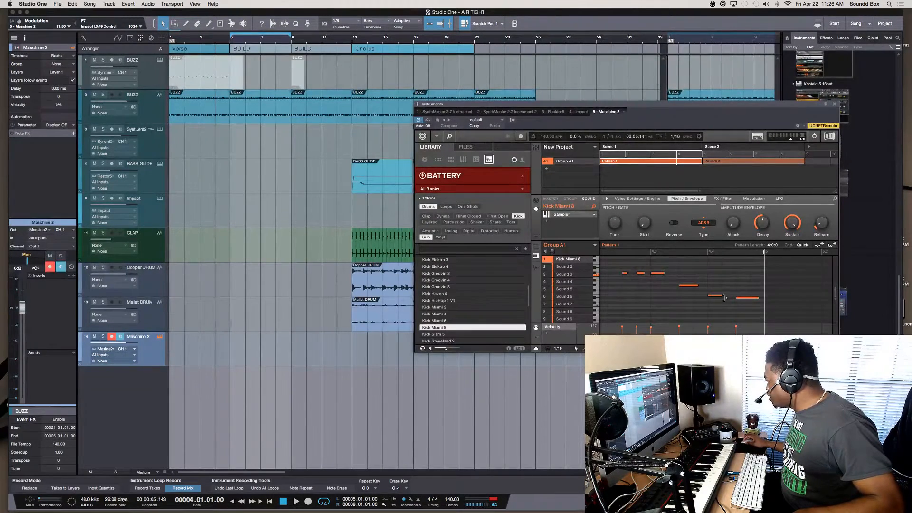
key("Up")
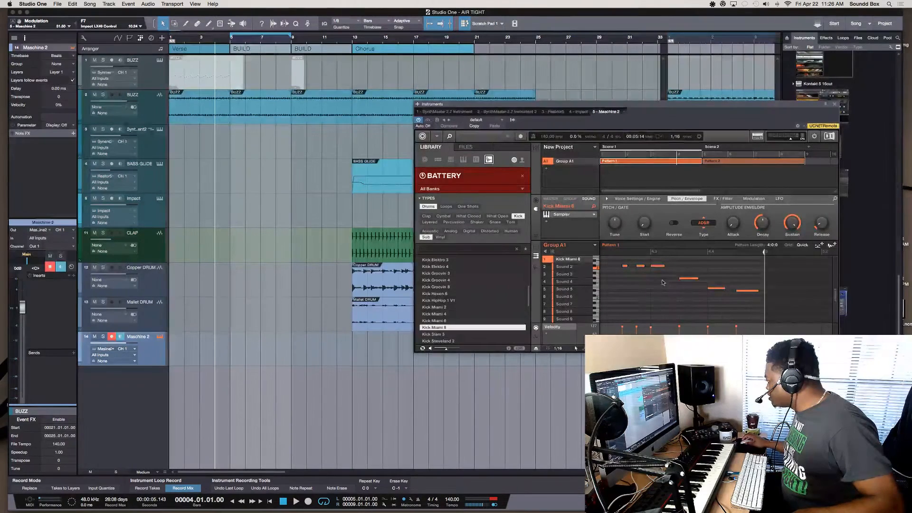
key("space")
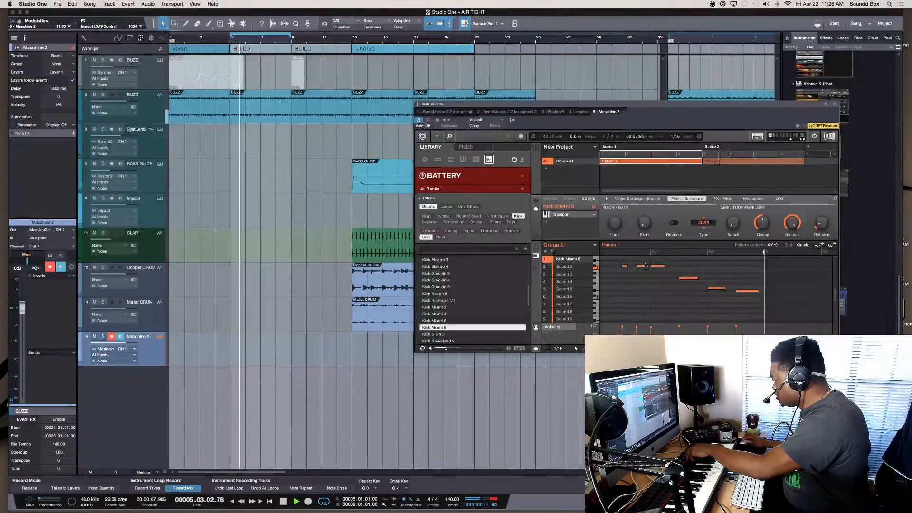
Lengthen the first of the closing kick notes in Pattern 1 slightly and restart the loop to hear it.
key("Down")
key("Down")
key("Down")
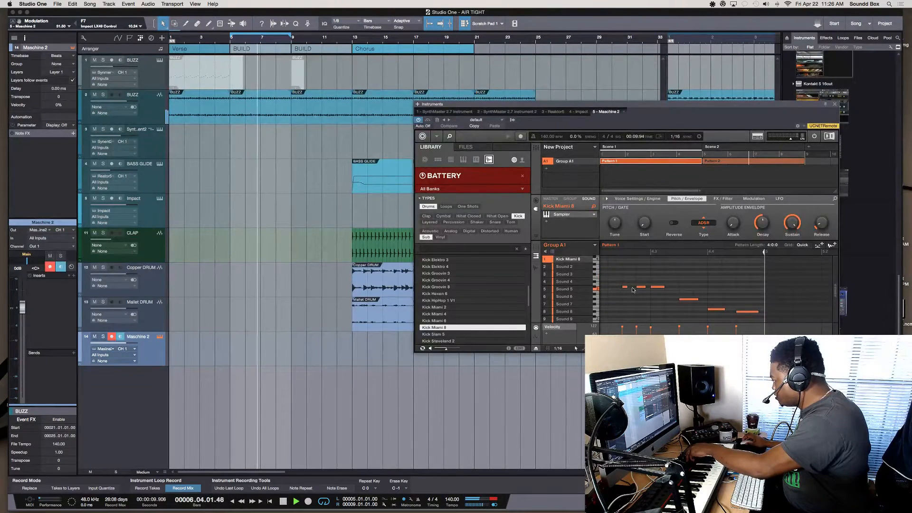
left_click_drag(630, 289, 633, 288)
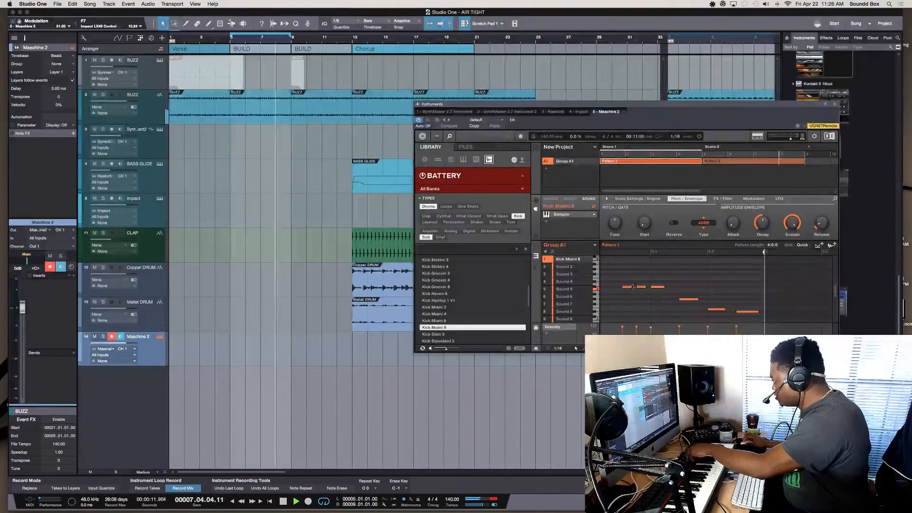
key("space")
key("space")
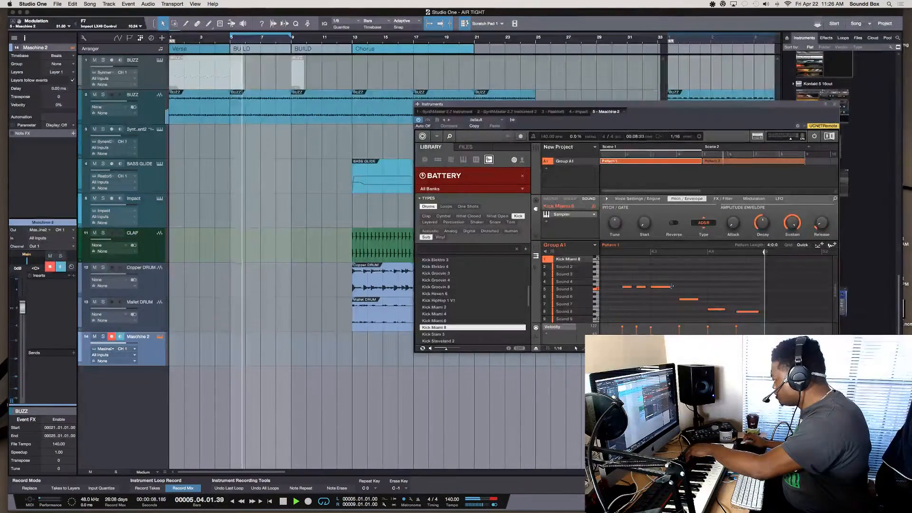
Lengthen the third closing kick note in Pattern 1, fine-tuning its end by ear to stop just before the fourth note.
left_click_drag(667, 285, 672, 288)
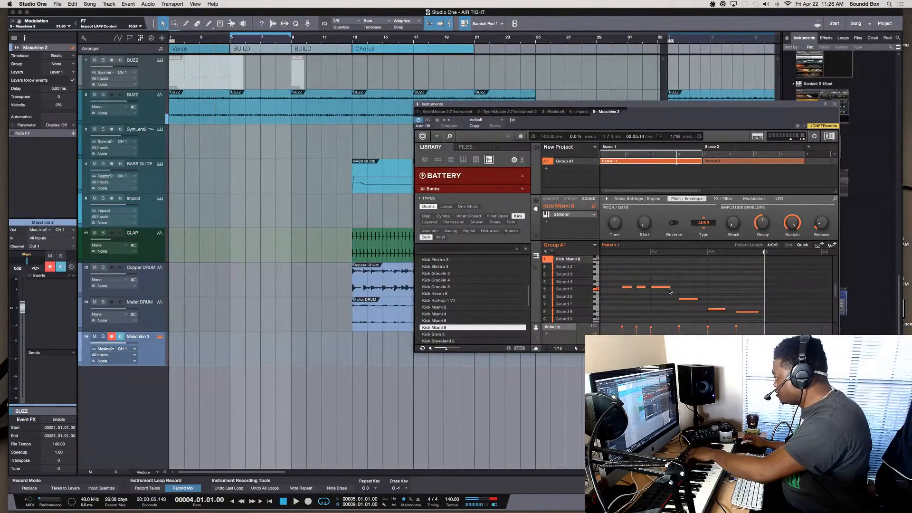
key("space")
key("space")
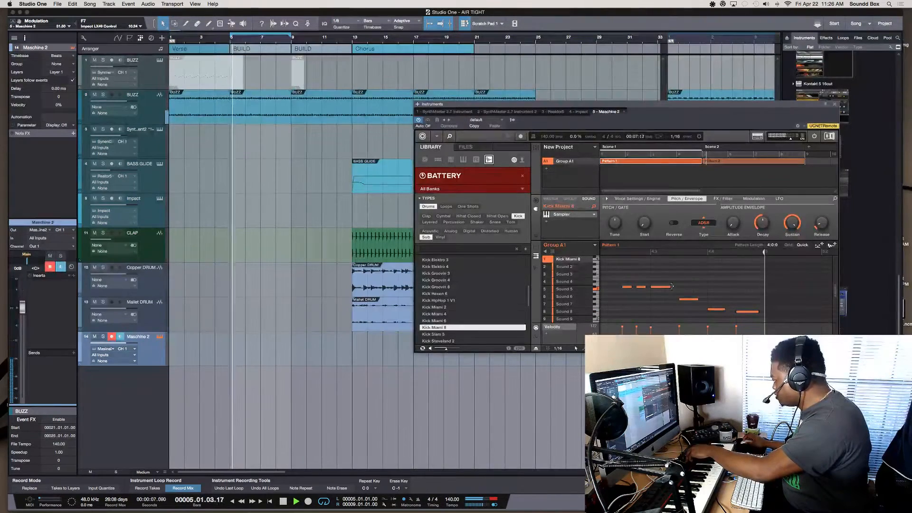
left_click_drag(671, 287, 678, 287)
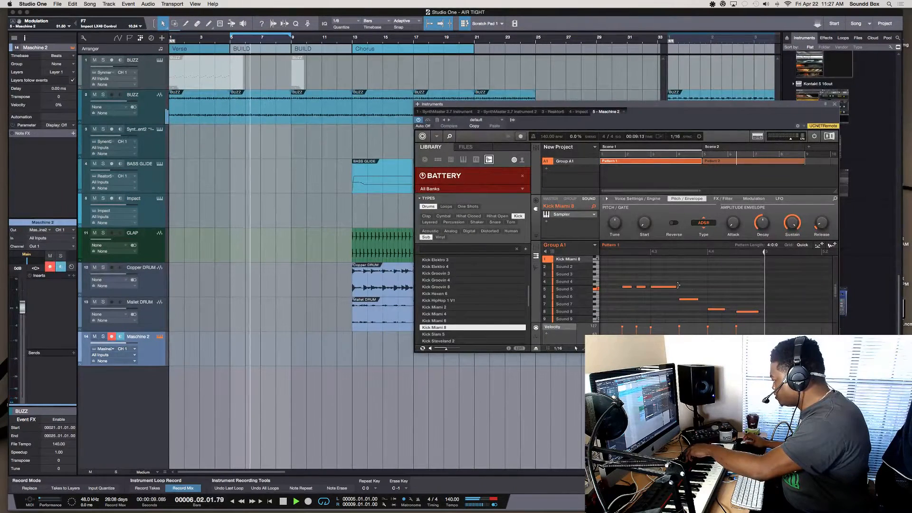
key("space")
key("space")
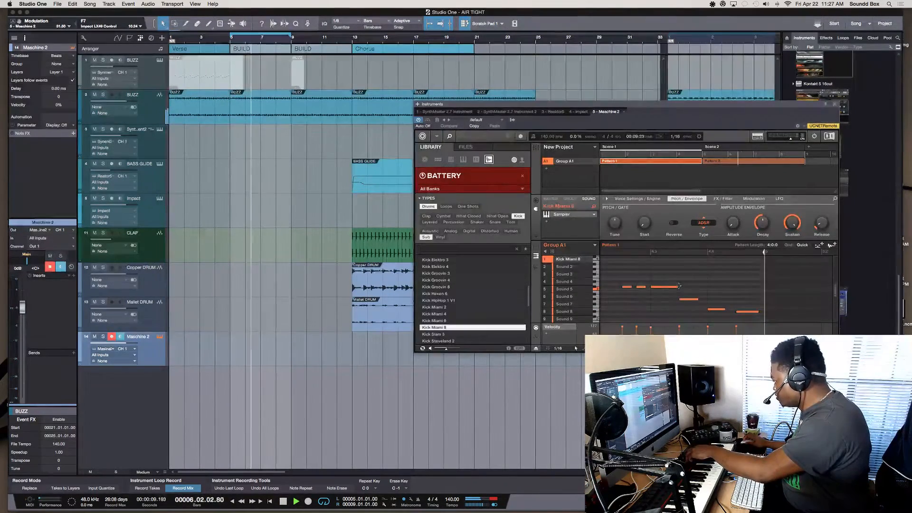
left_click_drag(678, 287, 676, 287)
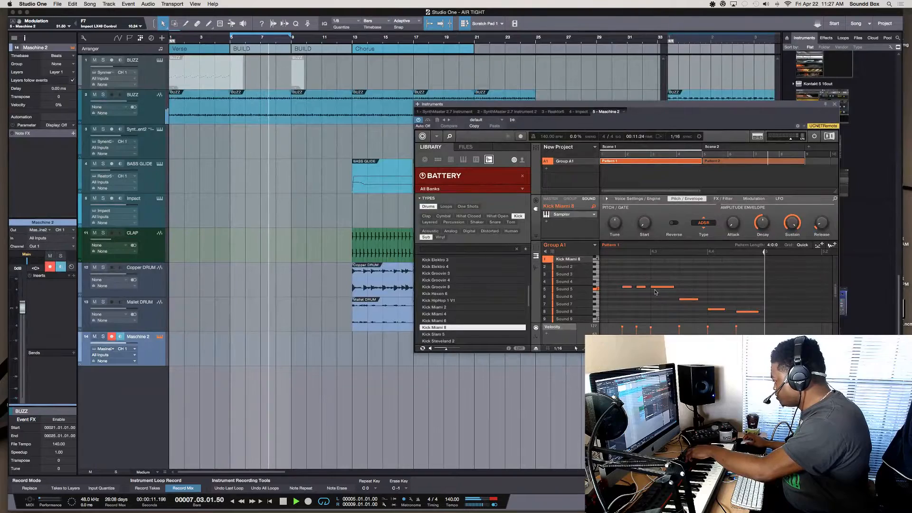
key("space")
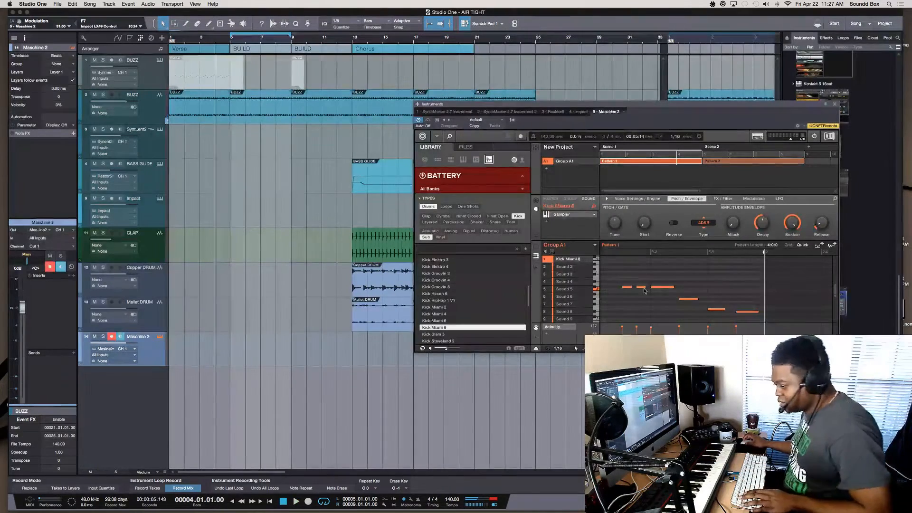
Play back the loop to check the edited Kick Miami 8 notes in Pattern 1 against the track.
key("space")
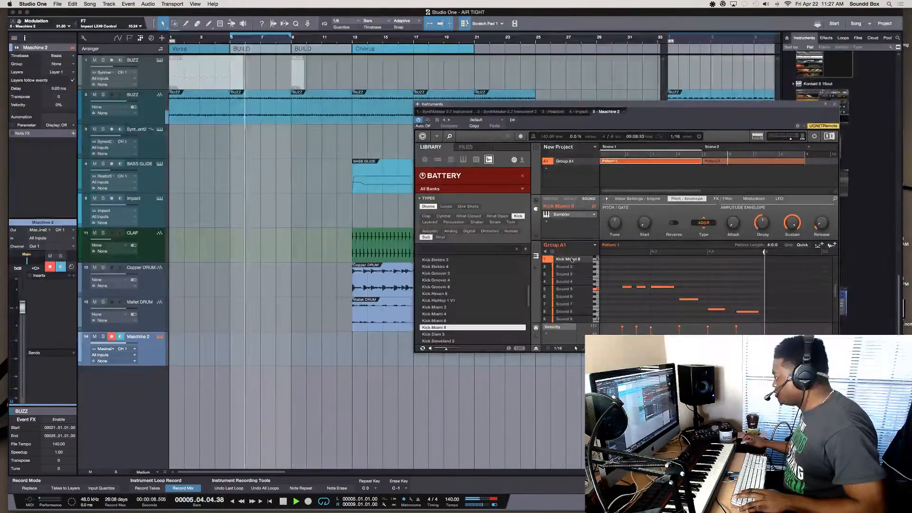
key("space")
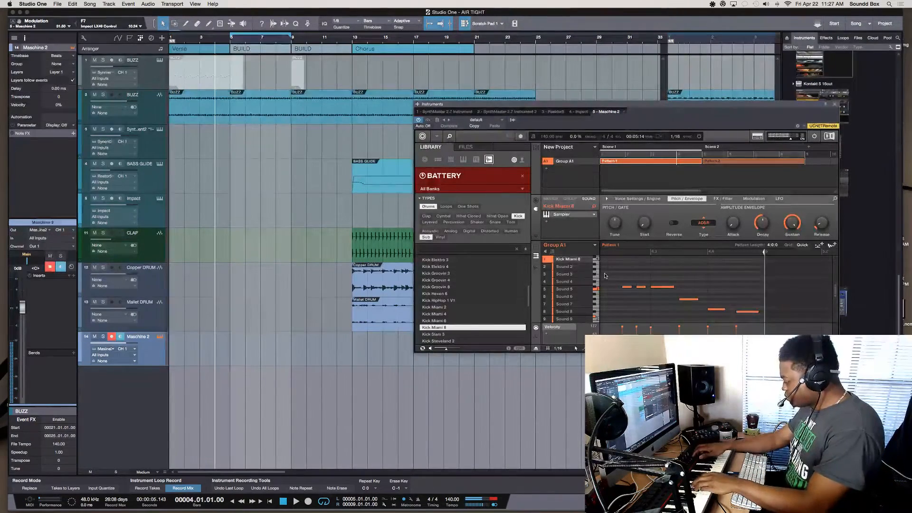
key("space")
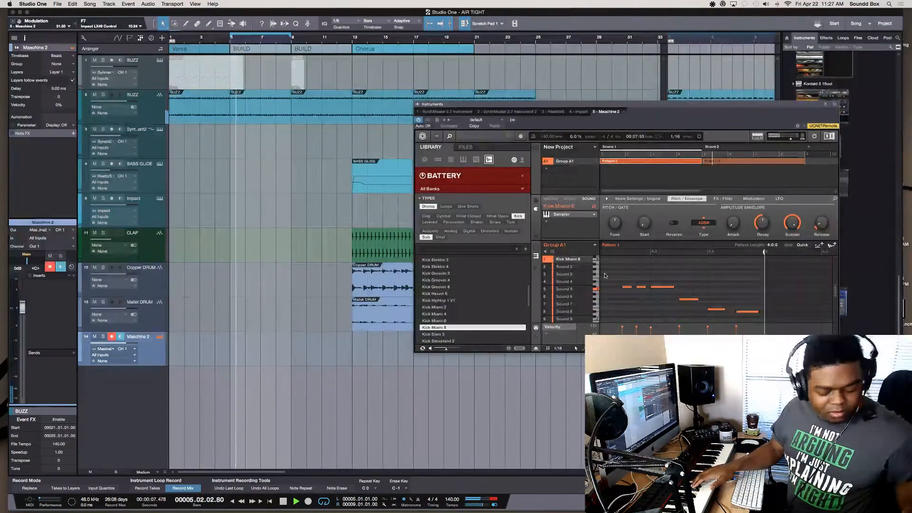
key("space")
Run the loop with recording enabled on Pattern 2 of Scene 2, and reposition the Maschine 2 window over the arrangement.
key("space")
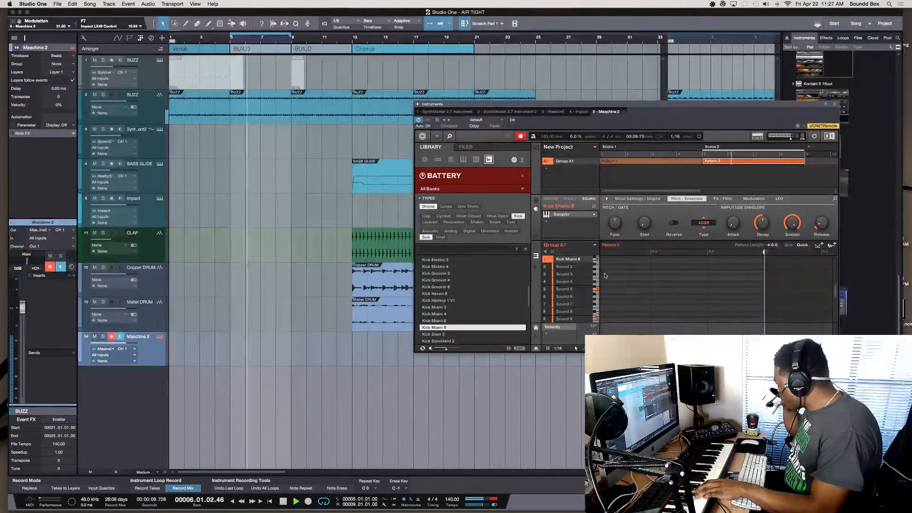
key("space")
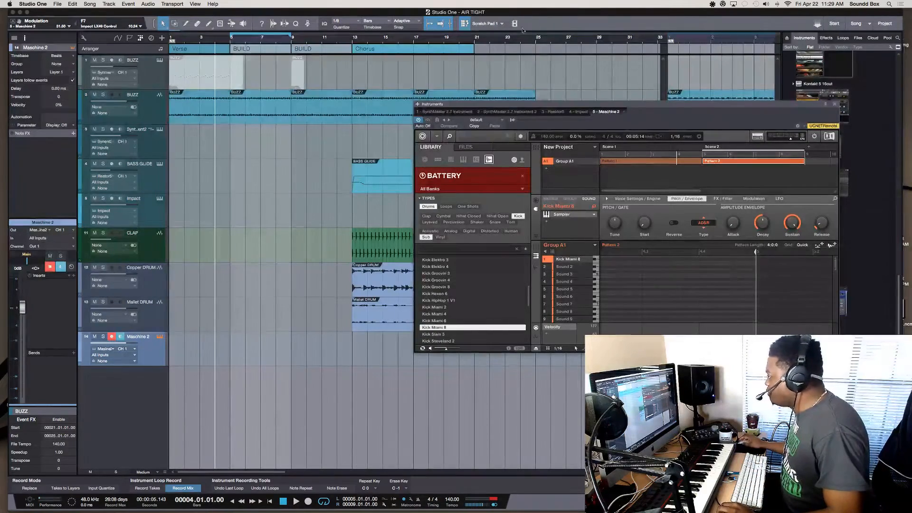
left_click_drag(506, 107, 385, 72)
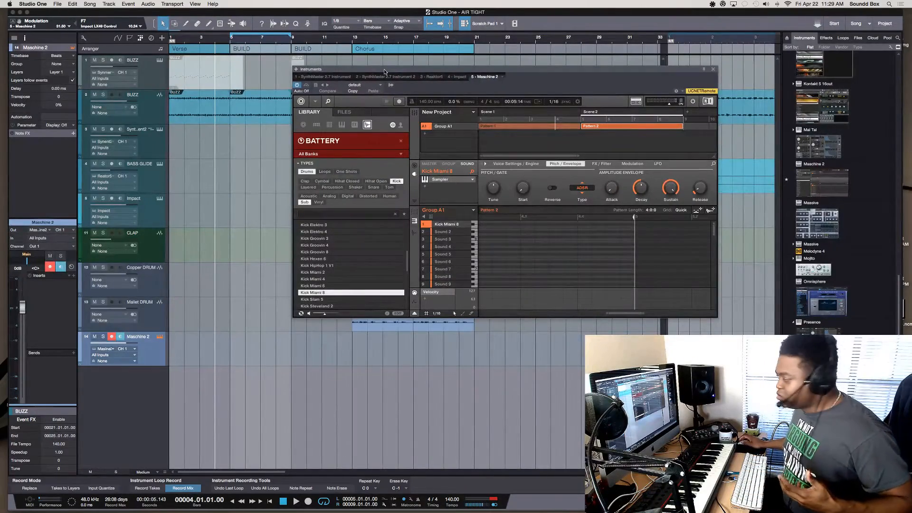
Move the Maschine 2 window clear of the BUILD bars in the arrangement and play the loop to hear Pattern 2.
left_click_drag(385, 71, 484, 103)
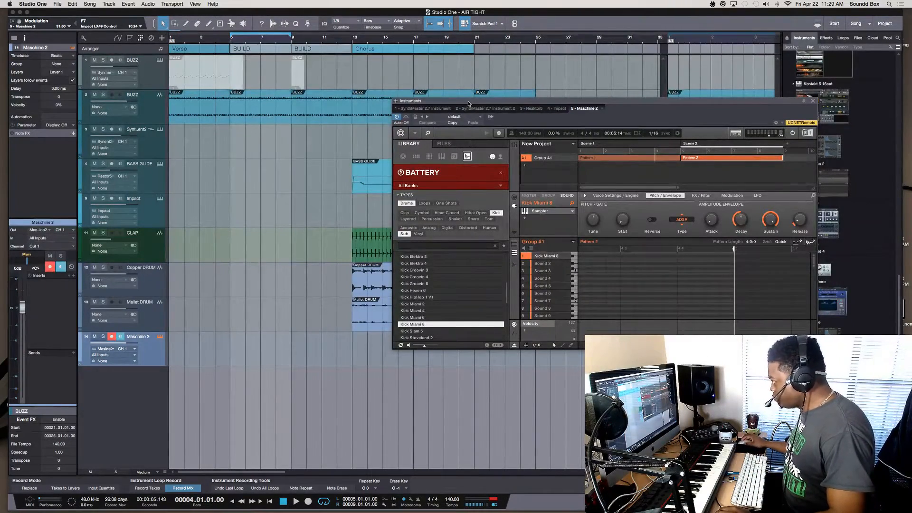
mouse_move(469, 102)
left_mouse_down()
mouse_move(482, 202)
mouse_move(426, 80)
mouse_move(430, 90)
mouse_move(488, 93)
mouse_move(471, 113)
left_mouse_up()
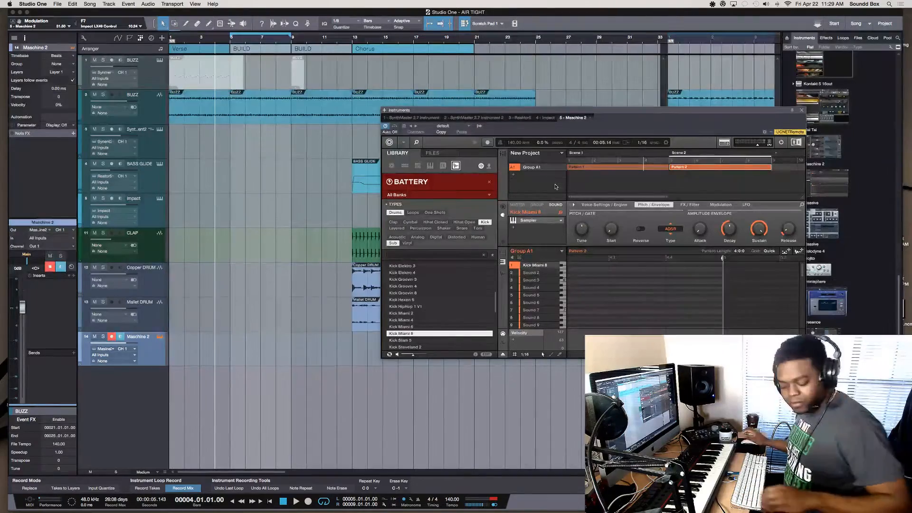
key("space")
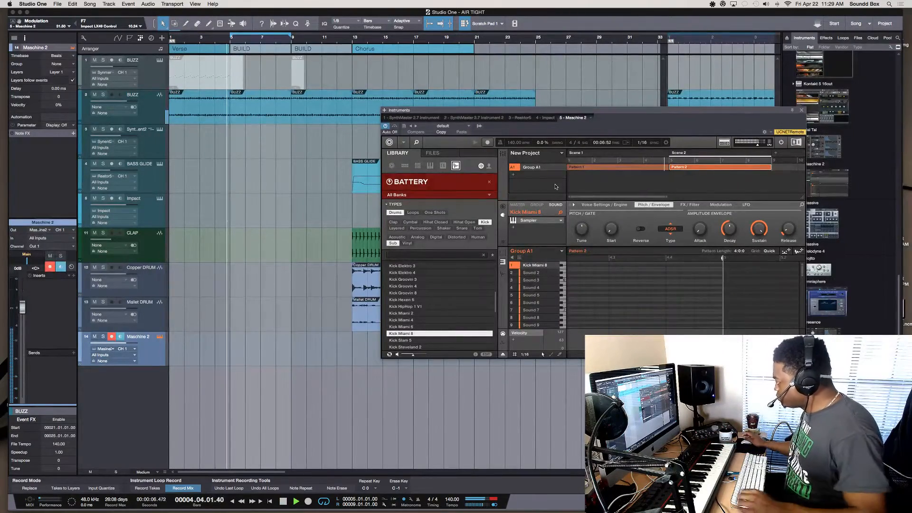
key("space")
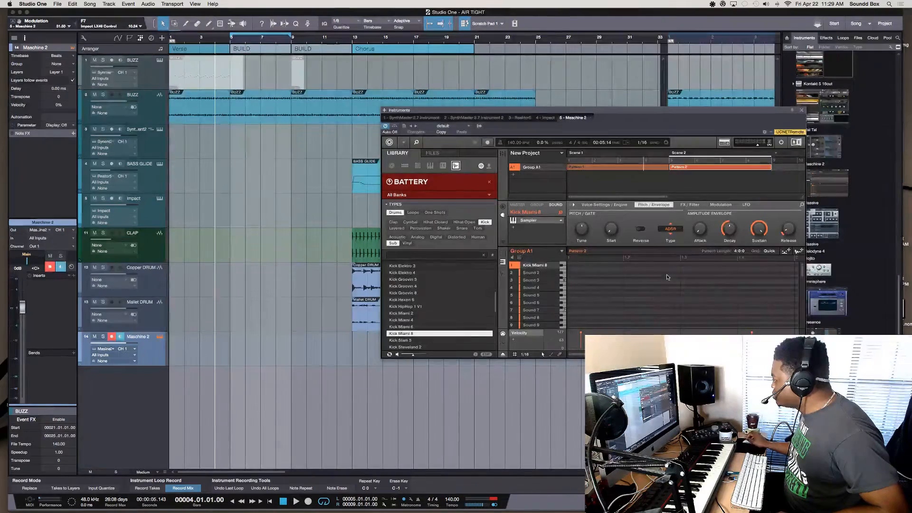
Move the first two Kick Miami 8 notes in Pattern 2 up to the third note's pitch and play back the loop.
scroll(677, 281, "down", 10)
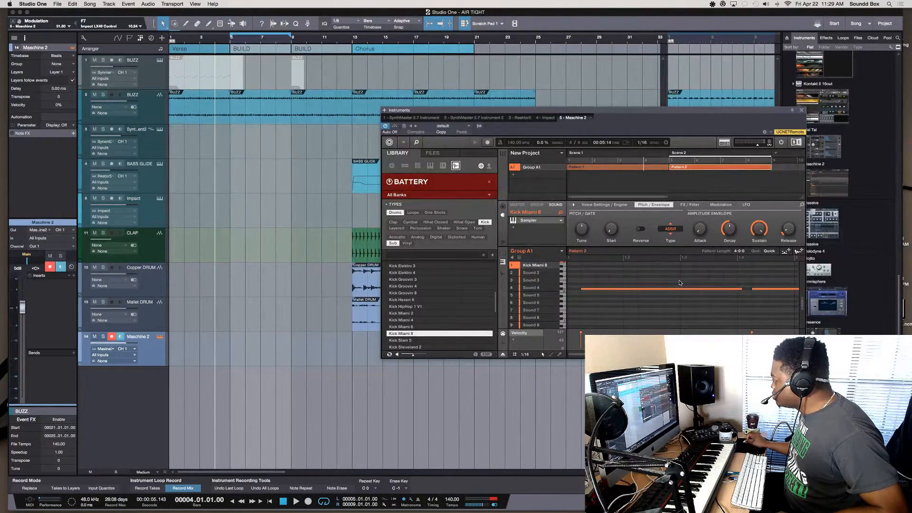
left_click_drag(630, 279, 700, 296)
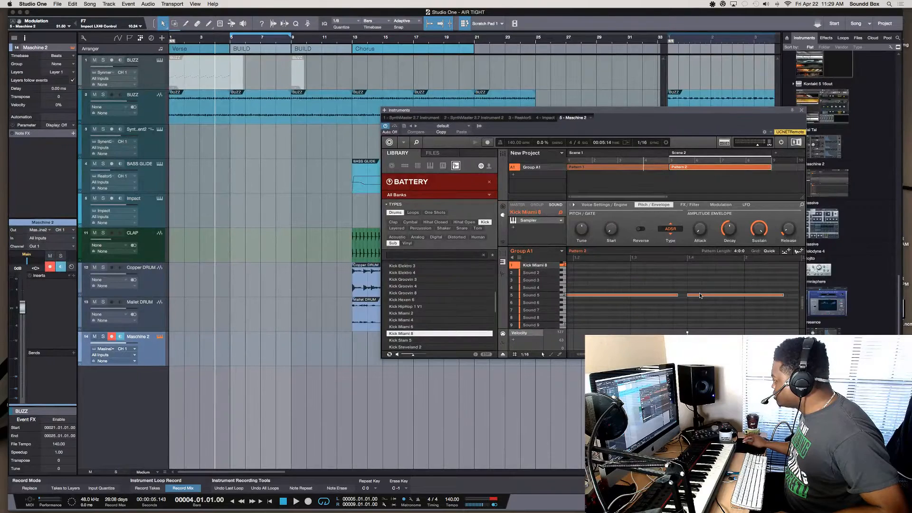
scroll(683, 293, "right", 3)
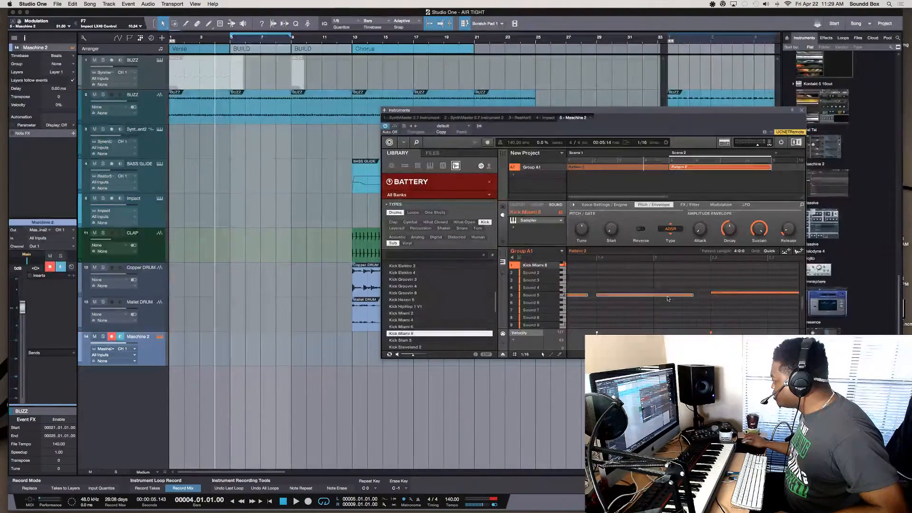
left_click_drag(667, 297, 667, 295)
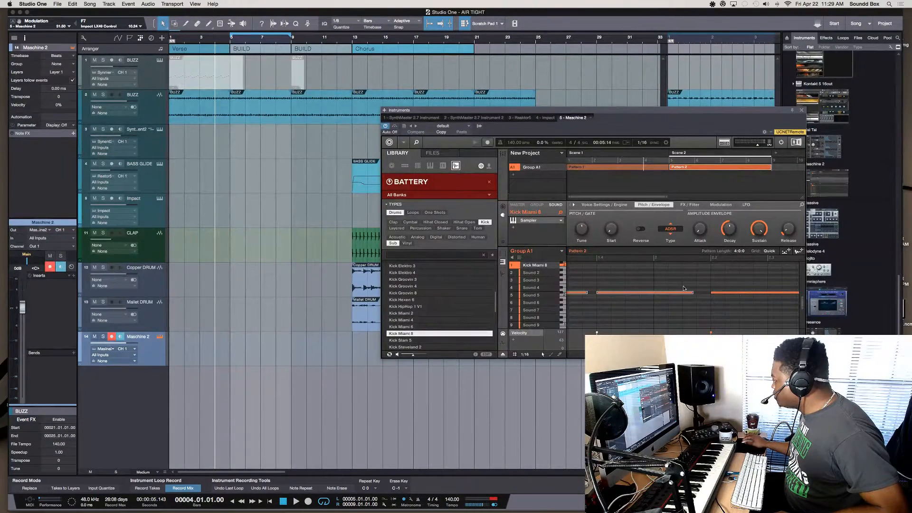
scroll(637, 286, "left", 2)
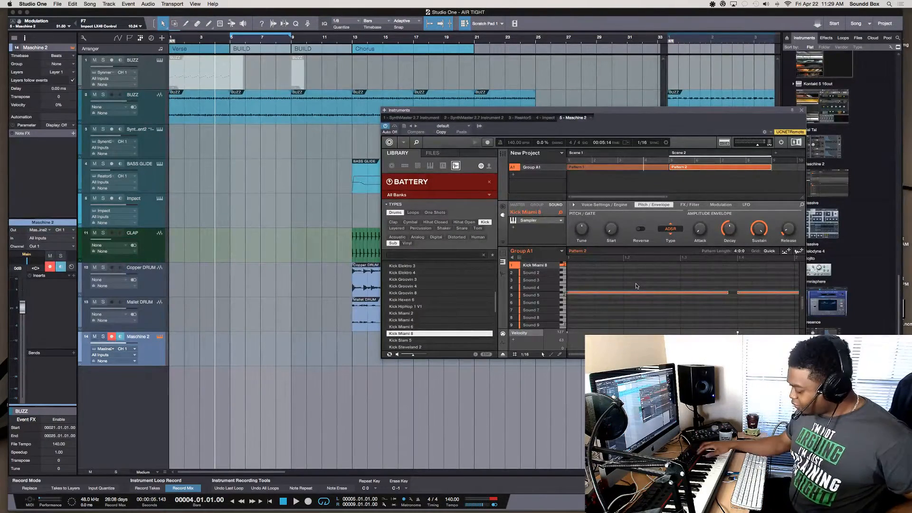
key("space")
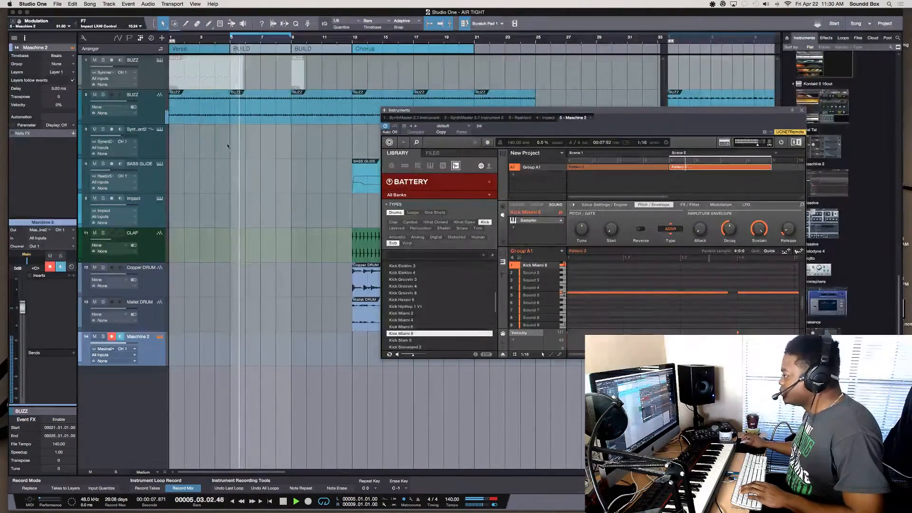
key("space")
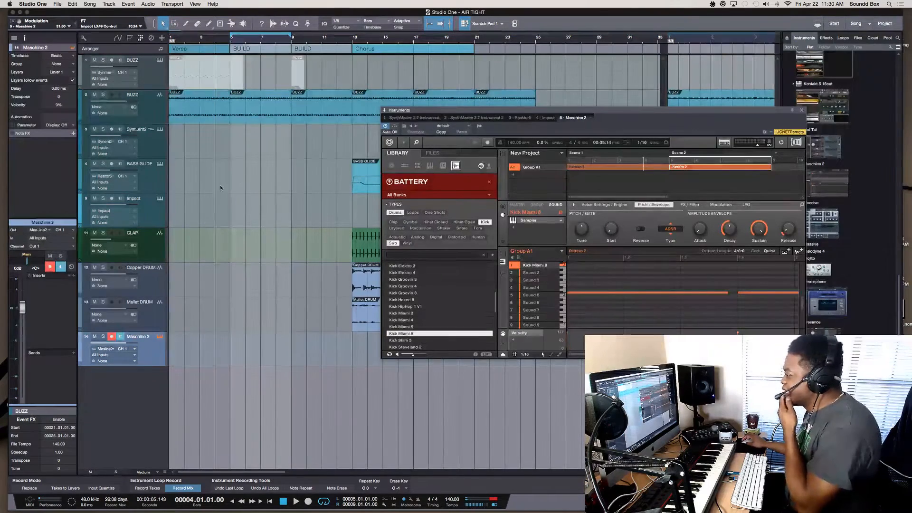
Select the Impact track with its Electro ID drum kit shown and bring up the mixer console.
left_click(278, 224)
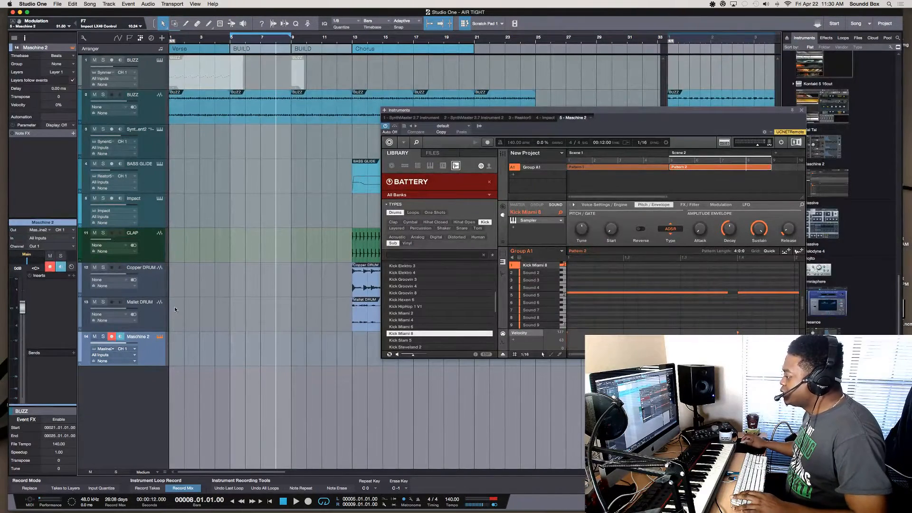
left_click(241, 283)
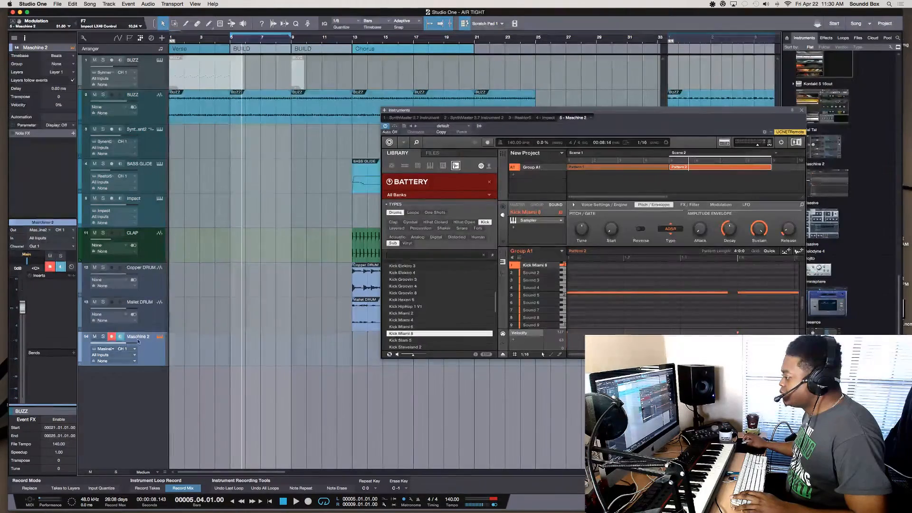
left_click(159, 318)
left_click(155, 219)
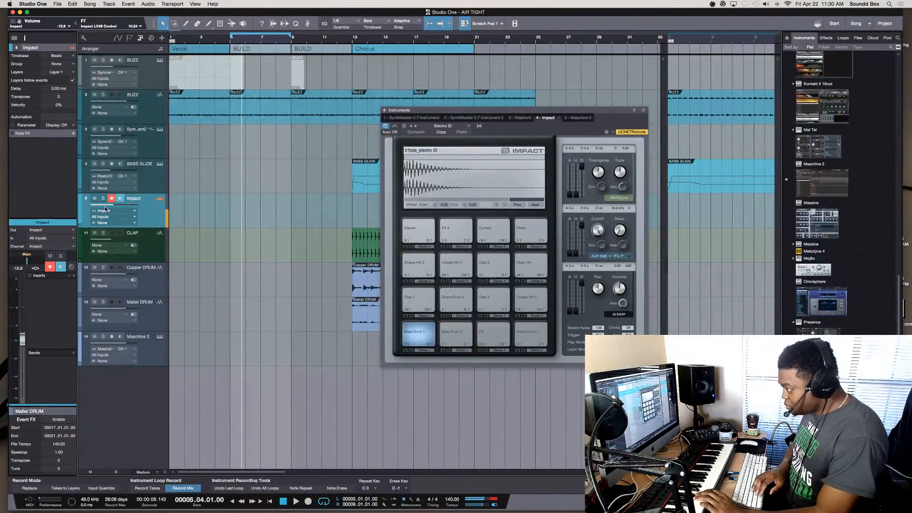
key("F3")
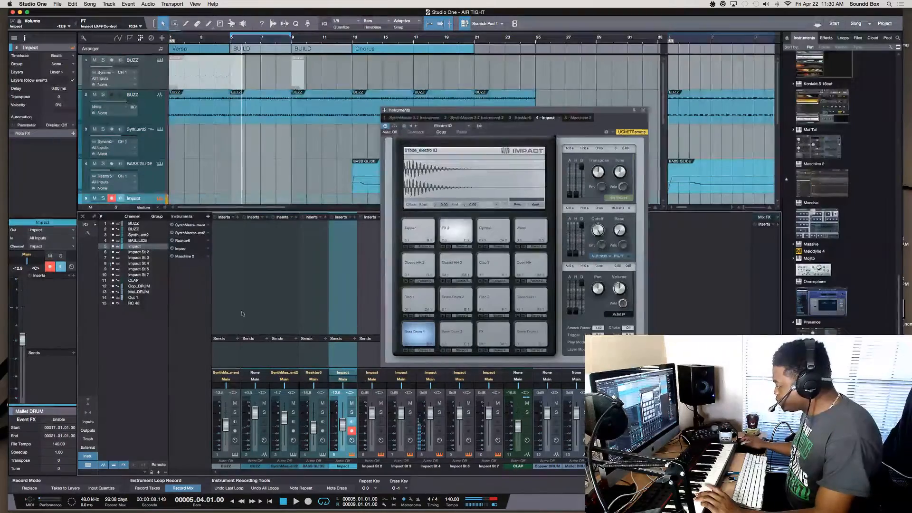
Lower the Impact St 4 channel to about -22.6 dB and balance the Impact channel at about -14 dB during playback.
left_click_drag(433, 411, 432, 431)
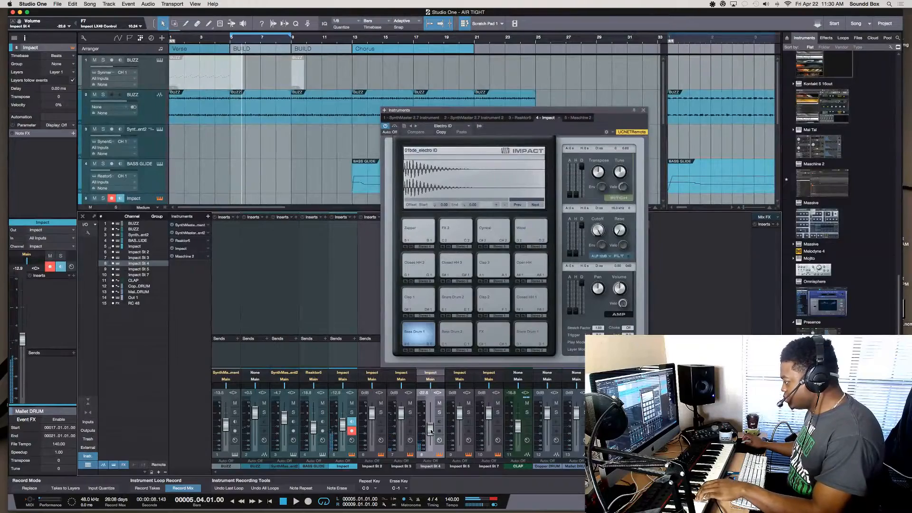
left_click_drag(343, 424, 342, 432)
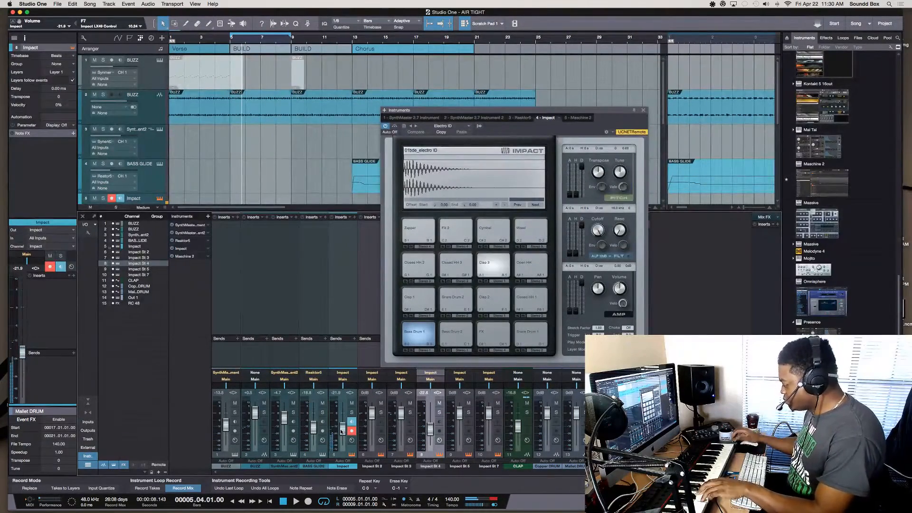
key("space")
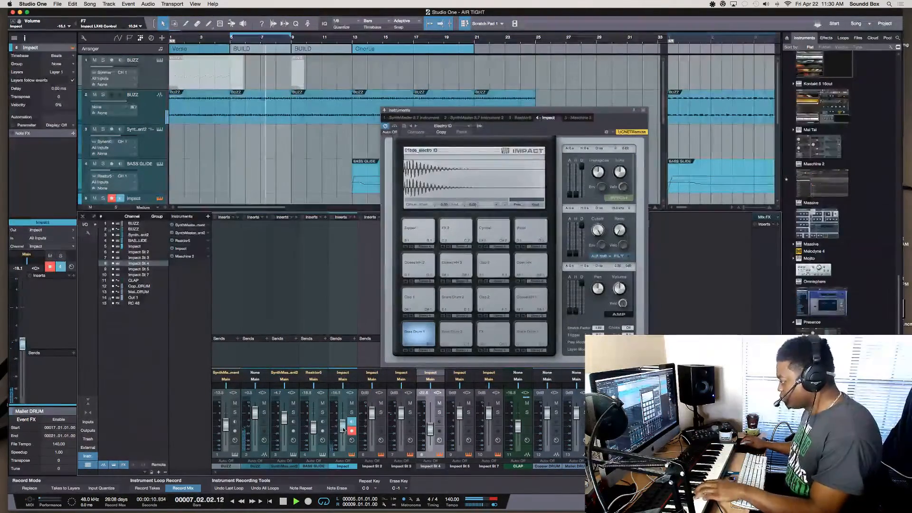
left_click_drag(341, 433, 343, 429)
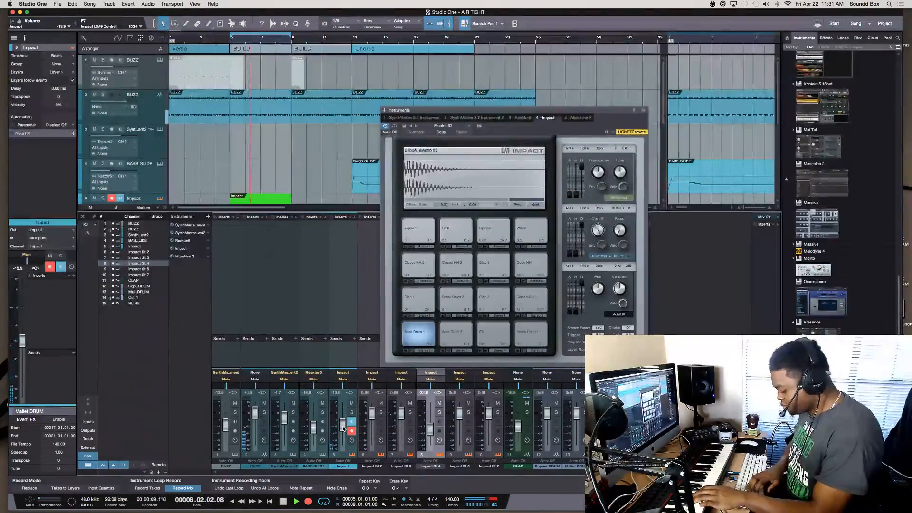
End the Clap 3 recording on the Impact track and turn off Click in Play in the metronome setup.
key("KP_Multiply")
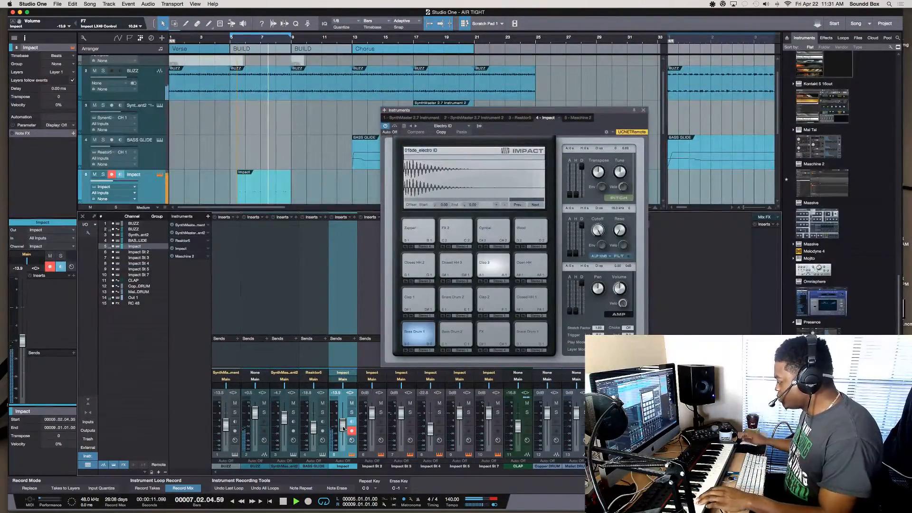
left_click(417, 500)
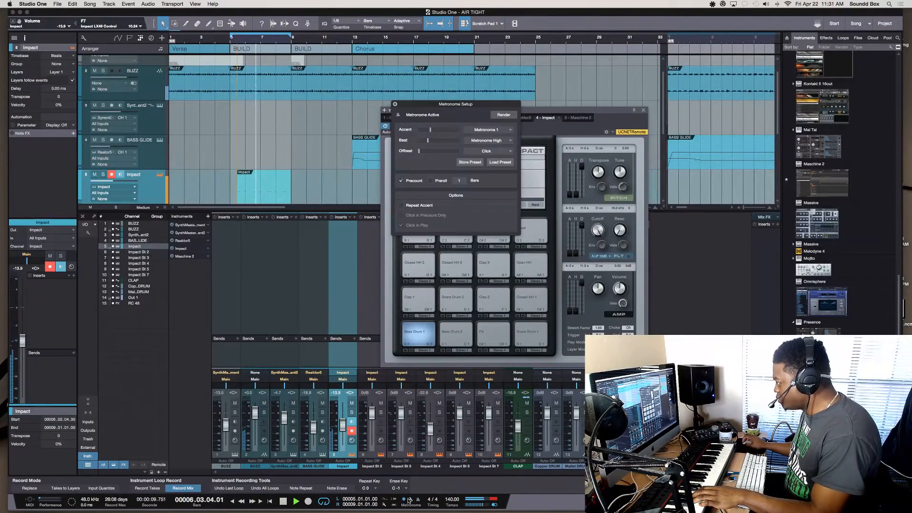
left_click(402, 226)
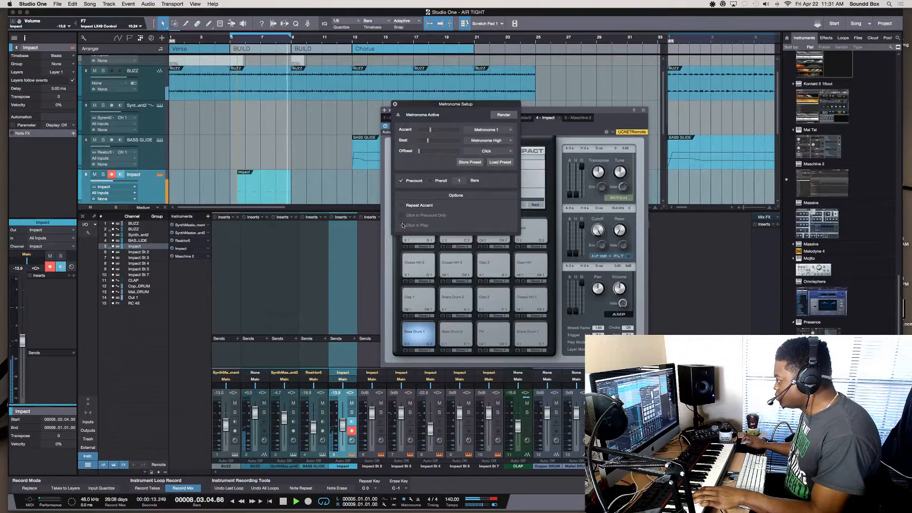
left_click(394, 104)
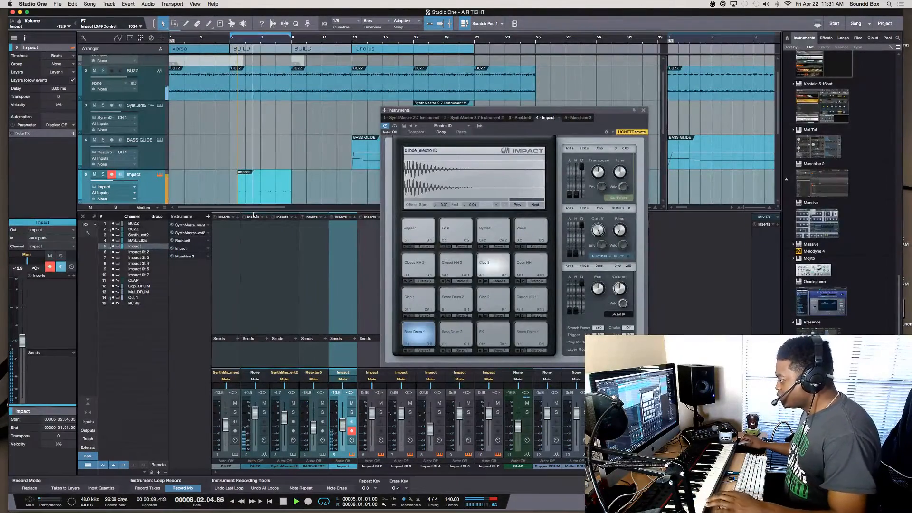
Open the recorded Impact event for note editing, stop playback and enlarge the note area above the controller lane.
double_click(251, 183)
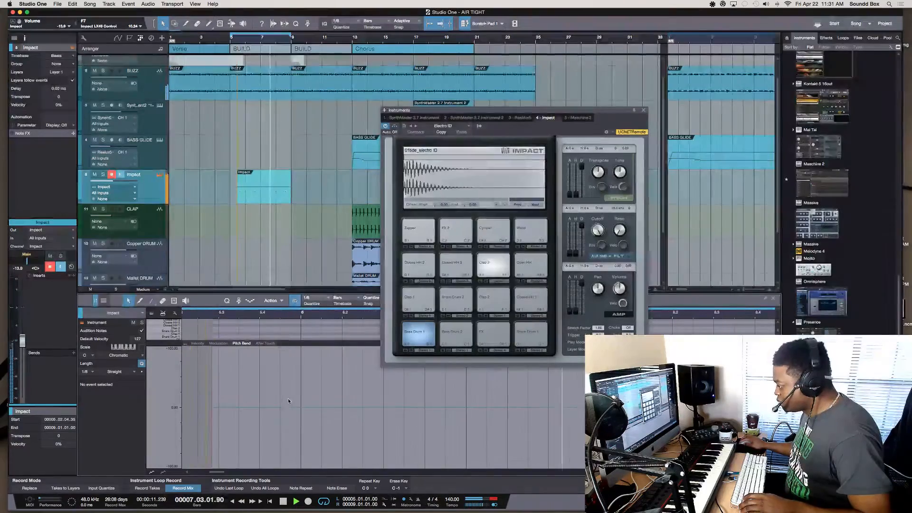
key("w")
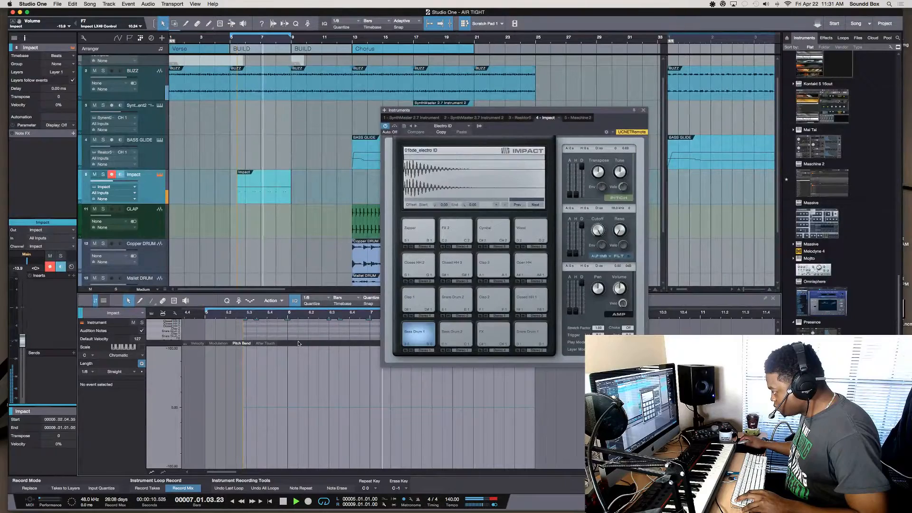
key("space")
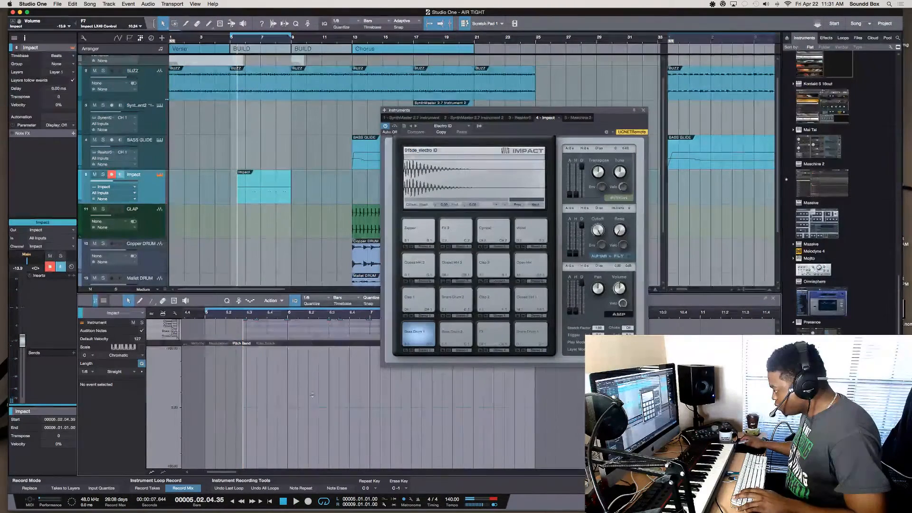
left_click_drag(267, 343, 265, 436)
left_click(255, 375)
scroll(255, 373, "left", 3)
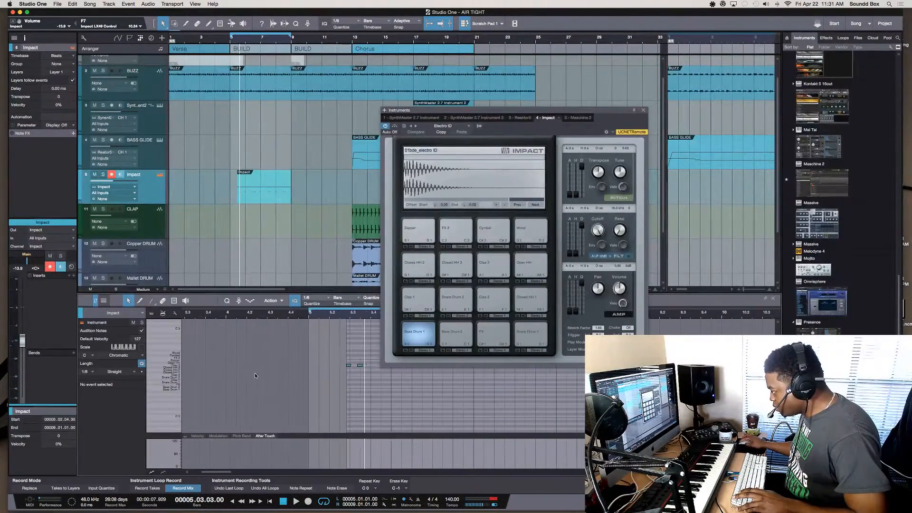
Delete the first Clap 3 note from the recorded Impact event and play the loop to check it.
left_click(316, 366)
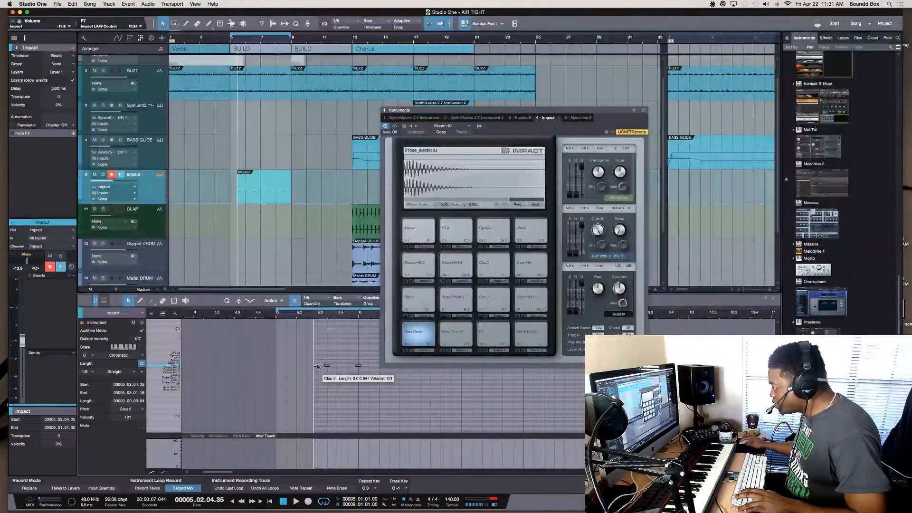
key("Delete")
key("space")
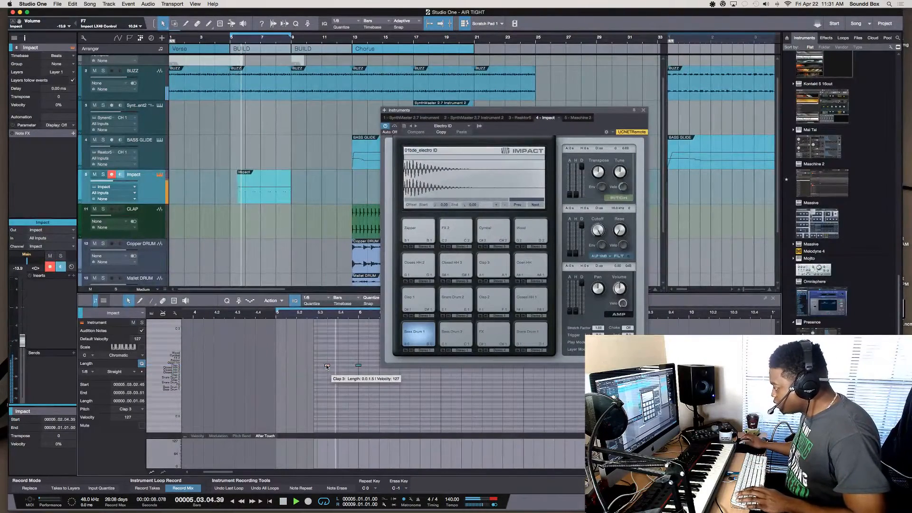
key("space")
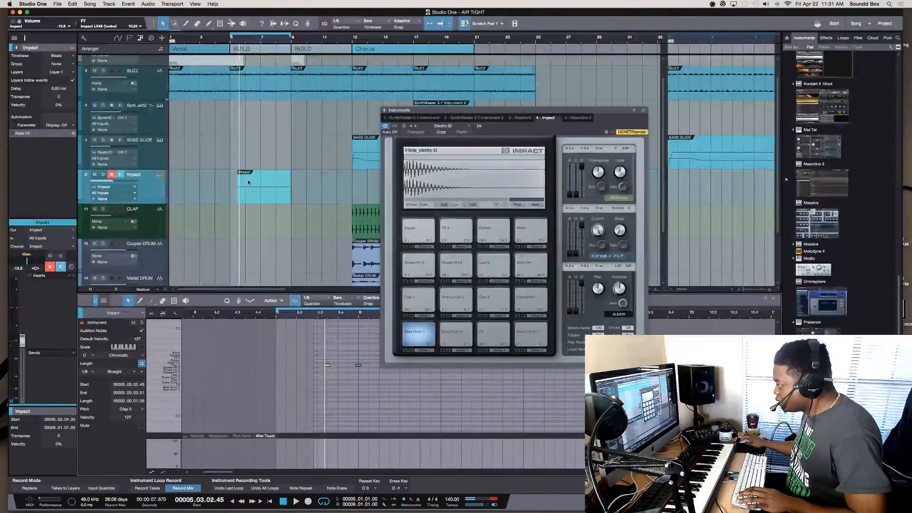
key("space")
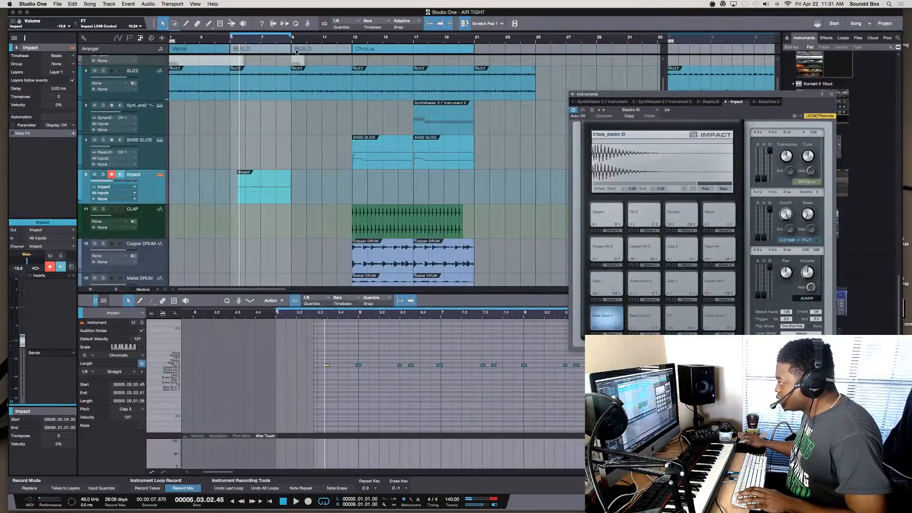
Show the quantize settings and replace the Impact event with a new Clap 3 take recorded from bar 5 of the BUILD section.
left_click(296, 24)
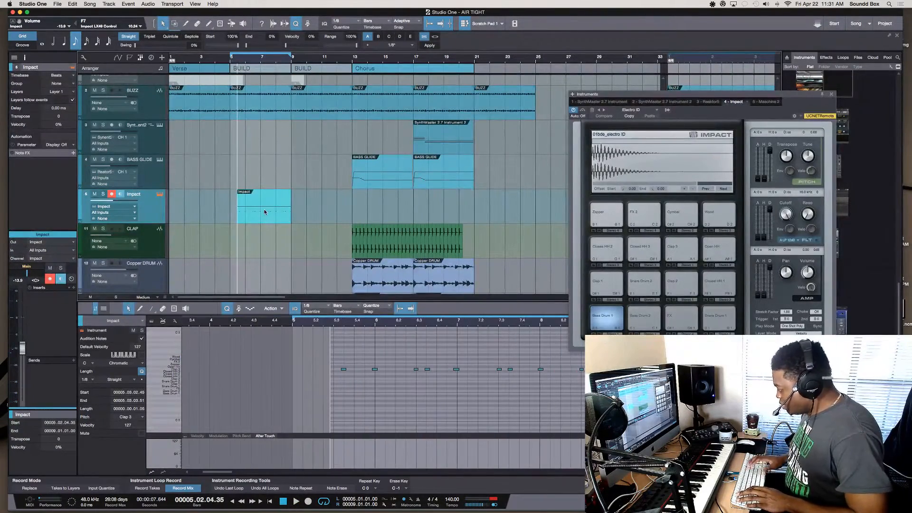
key("Delete")
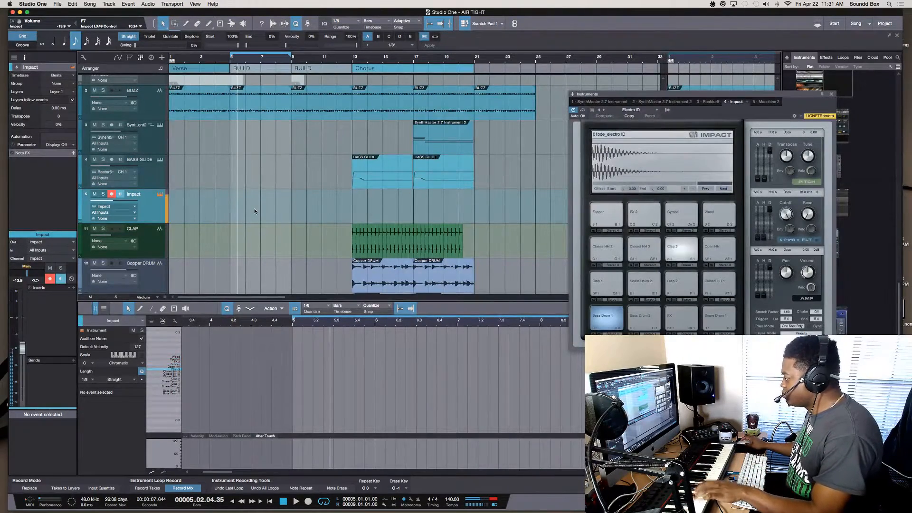
key("KP_Multiply")
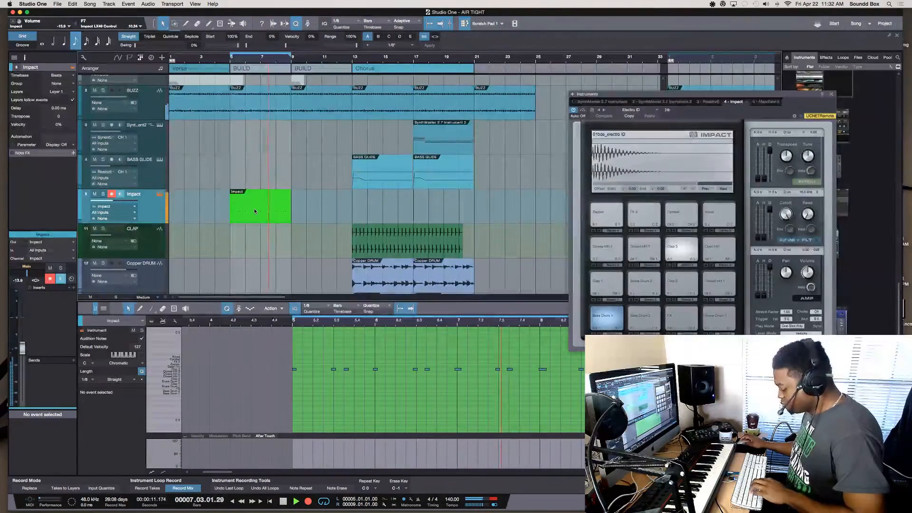
key("KP_Multiply")
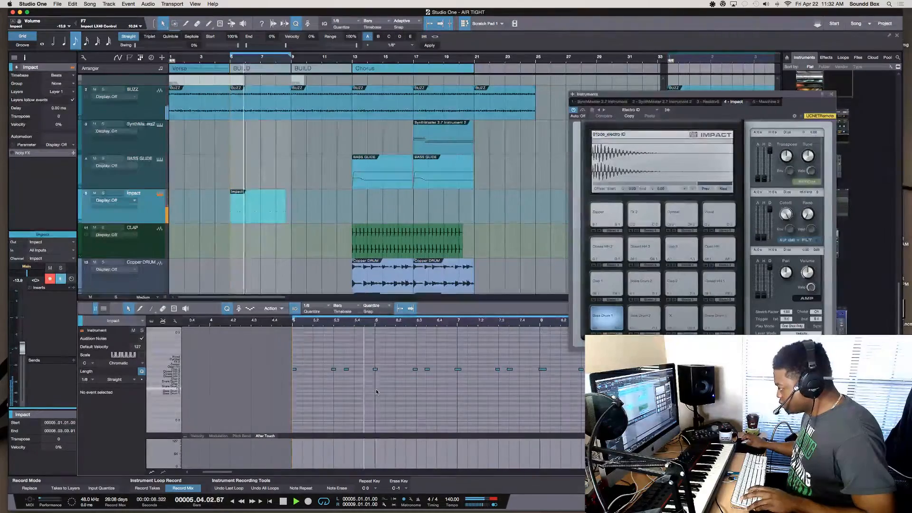
Quantize all Clap 3 notes in the Impact event to 1/8 and play the BUILD loop to check the timing.
double_click(252, 202)
key("a")
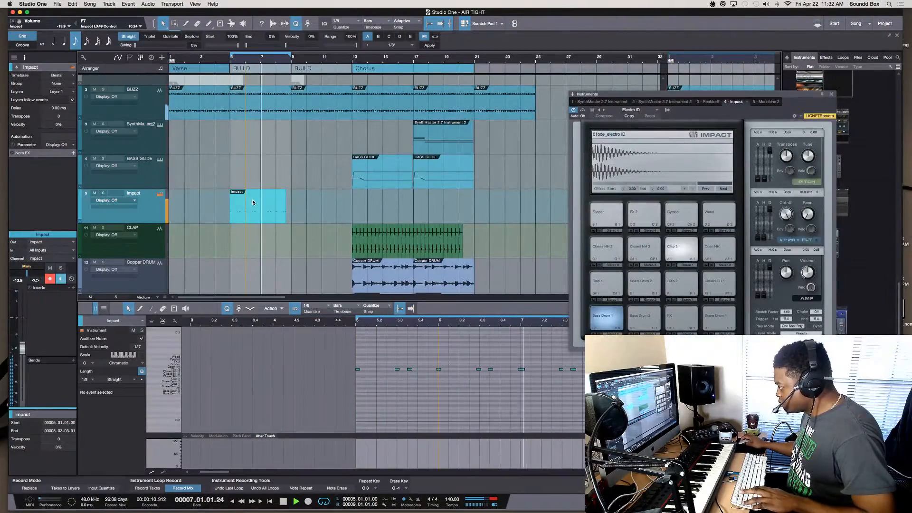
key("space")
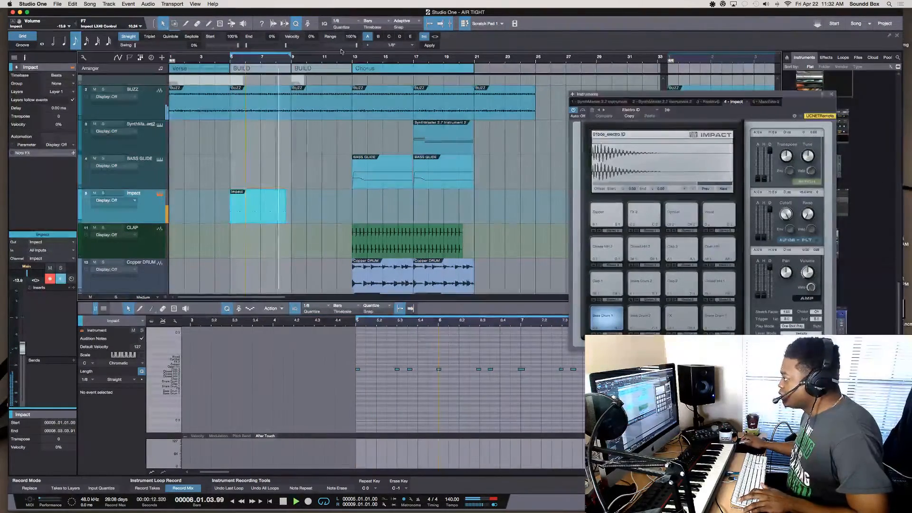
left_click(345, 23)
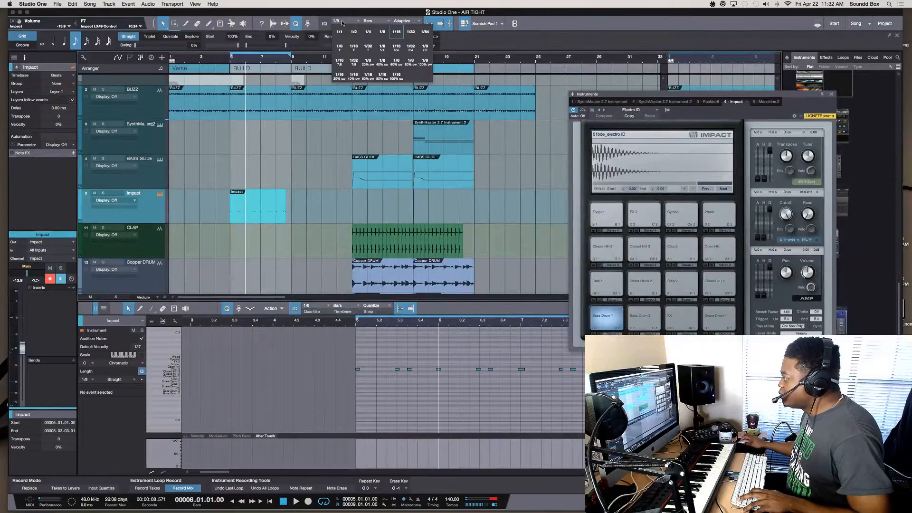
left_click(383, 32)
left_click(459, 385)
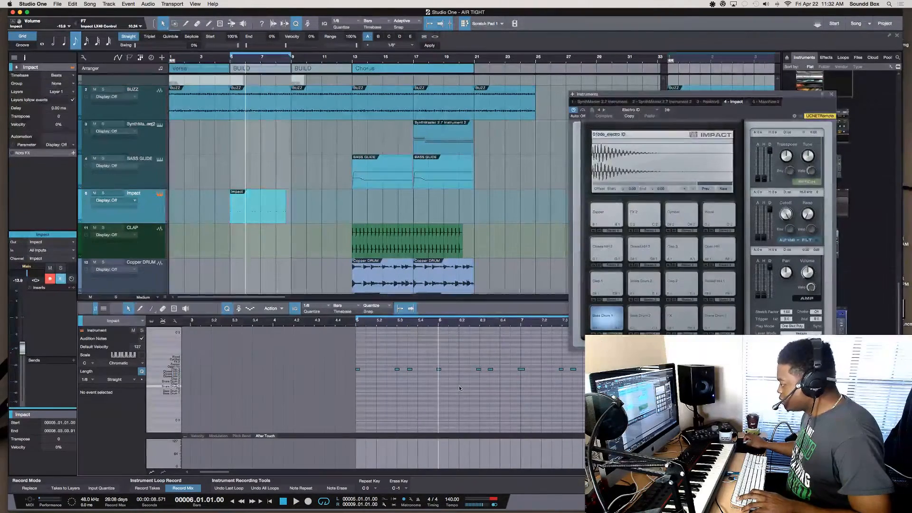
key("comma")
key("super+a")
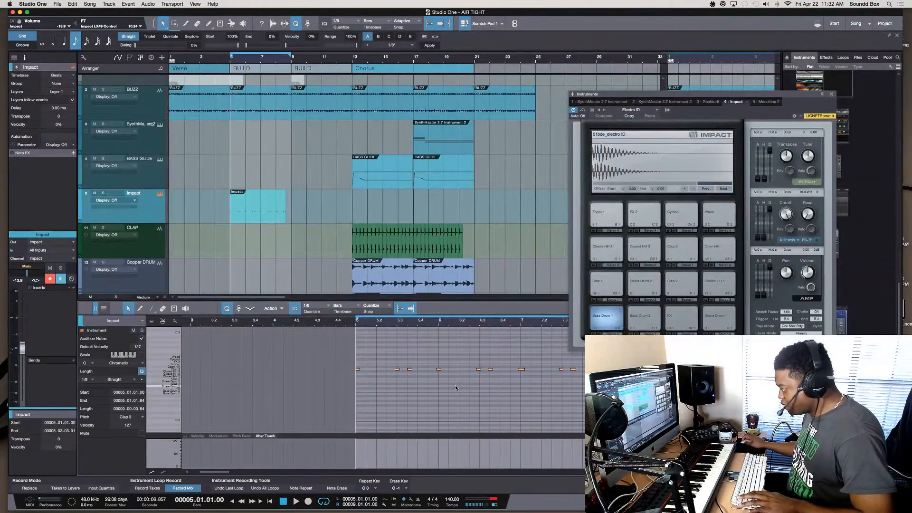
key("space")
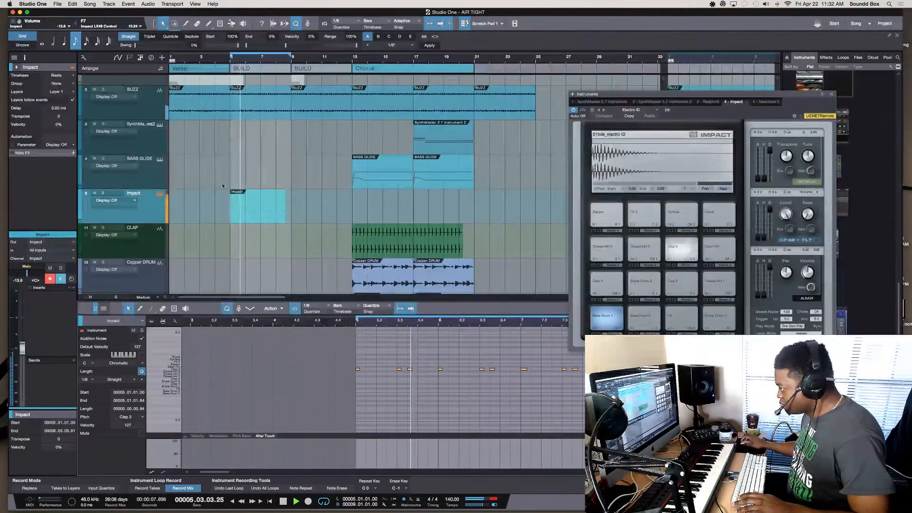
Rename the Impact instrument track as CLP FX COVERED.
double_click(134, 194)
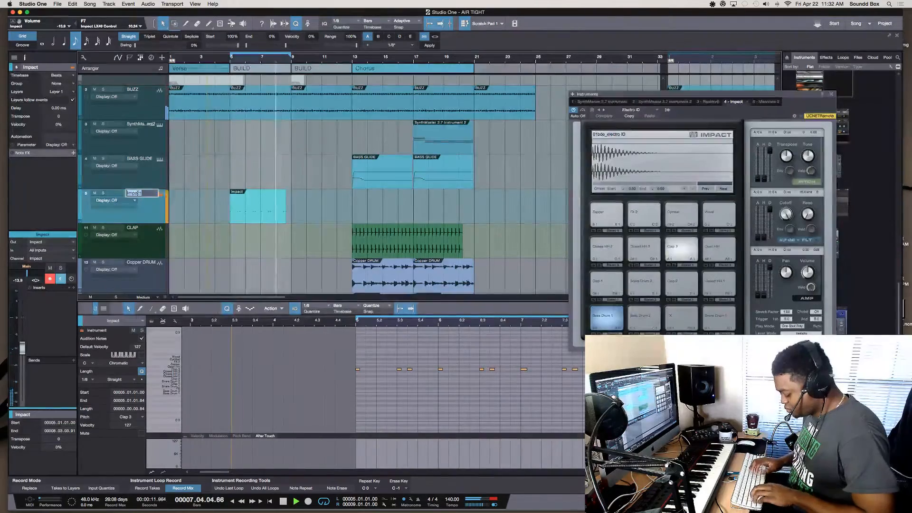
type("CLP")
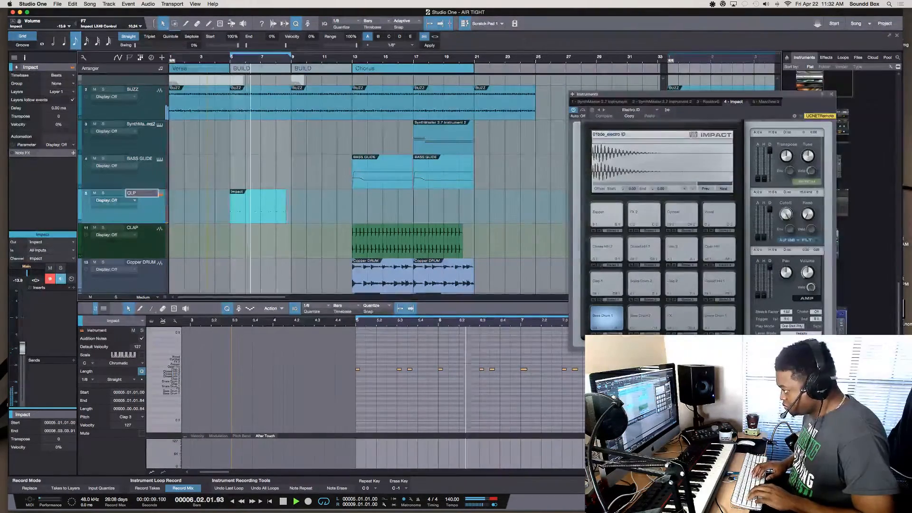
type(" FX")
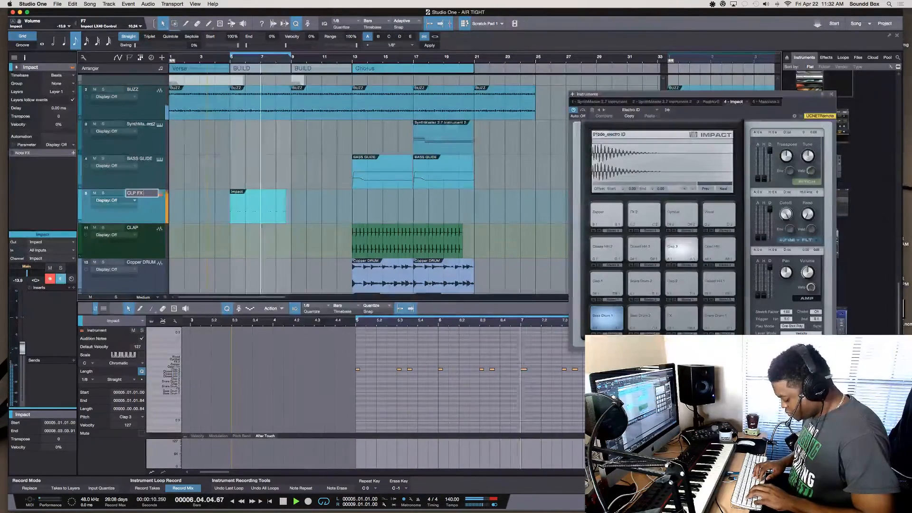
type("COVERED")
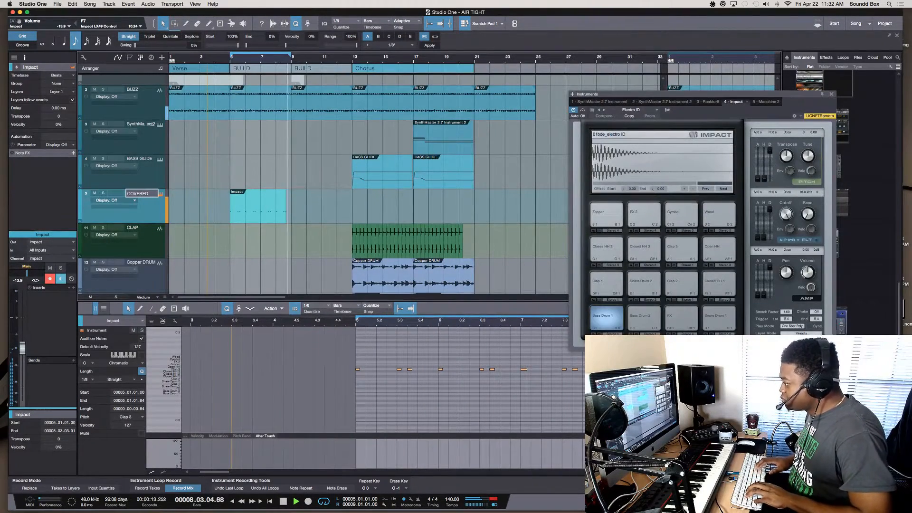
key("Return")
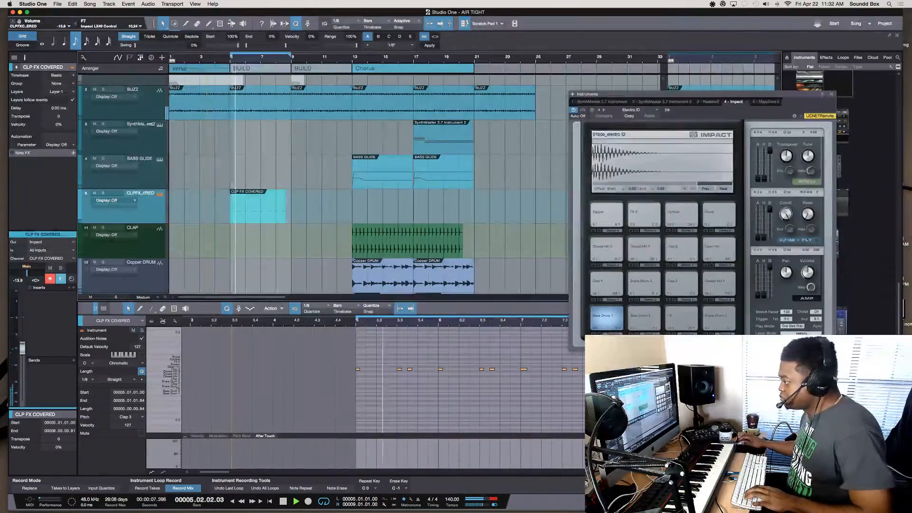
Bounce the CLP FX COVERED event to a new audio track and colour that track red.
key("space")
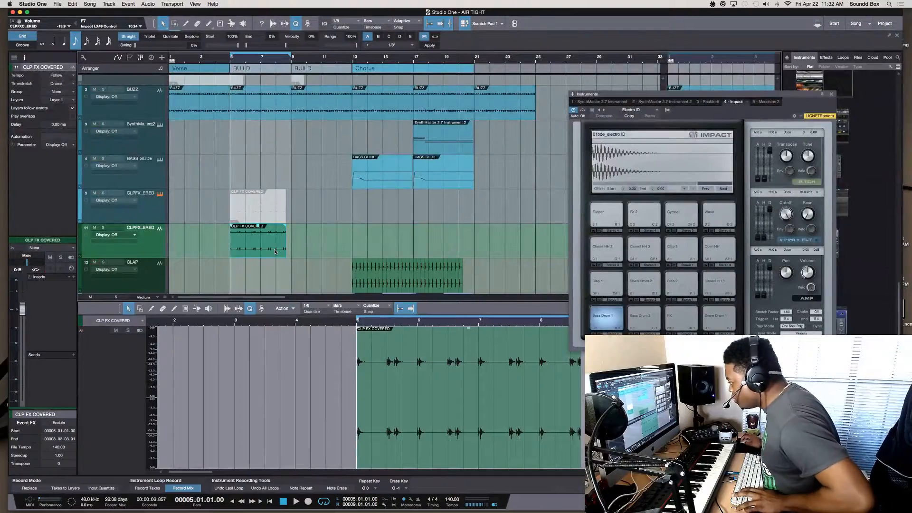
key("space")
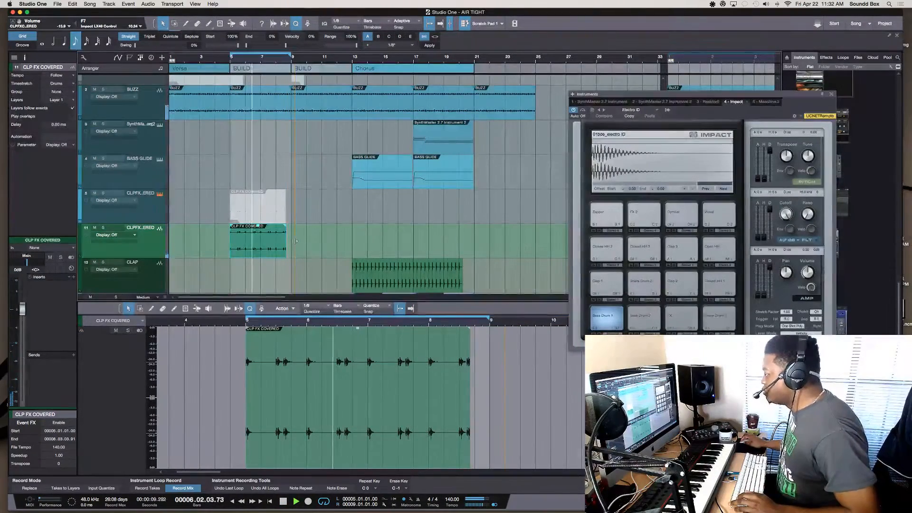
left_click(295, 243)
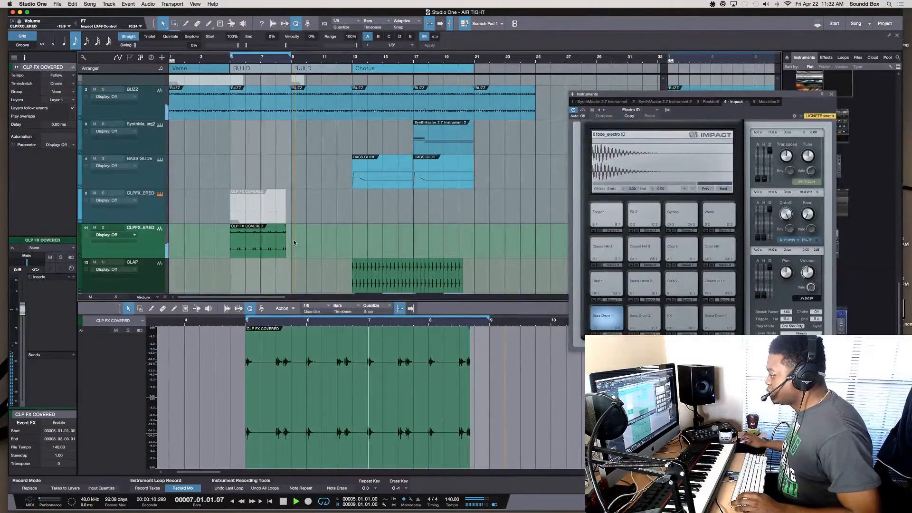
left_click(80, 244)
left_click(105, 300)
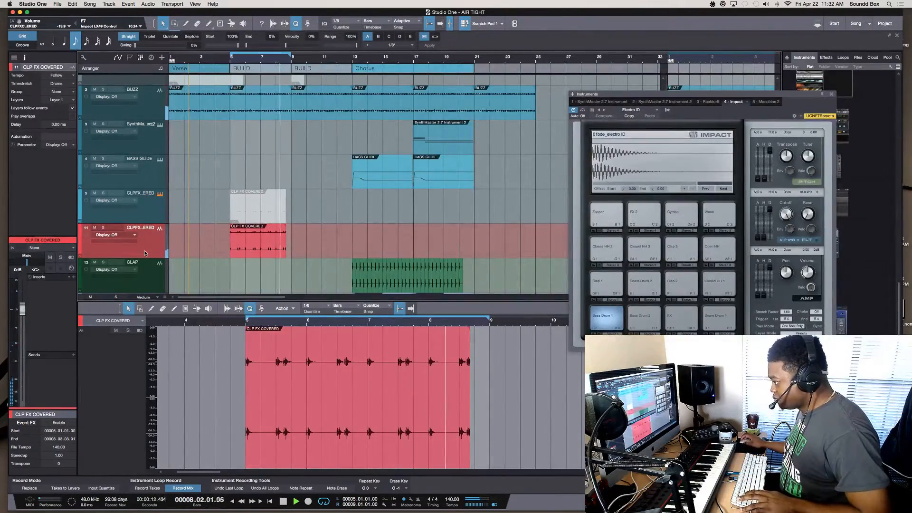
Add an RC 48 send to the red CLP FX COVERED channel, adjust its level and audition the channel soloed.
key("F3")
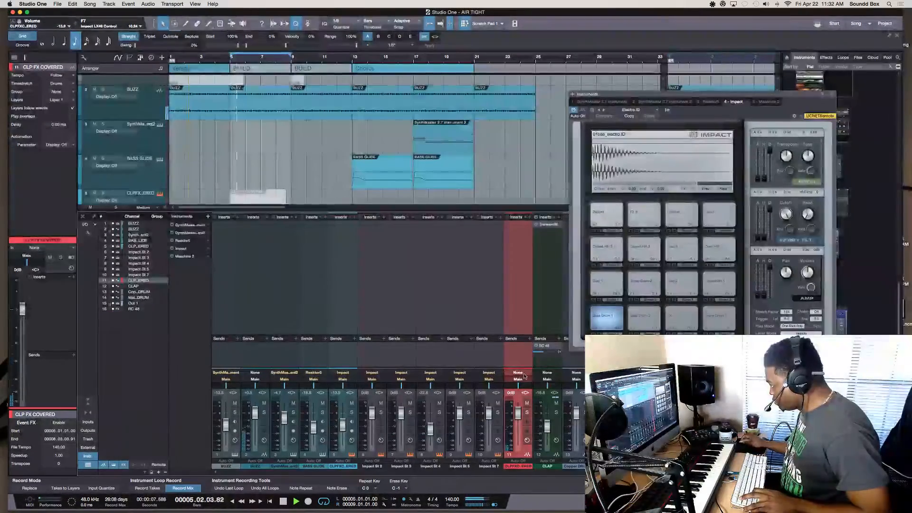
left_click(527, 340)
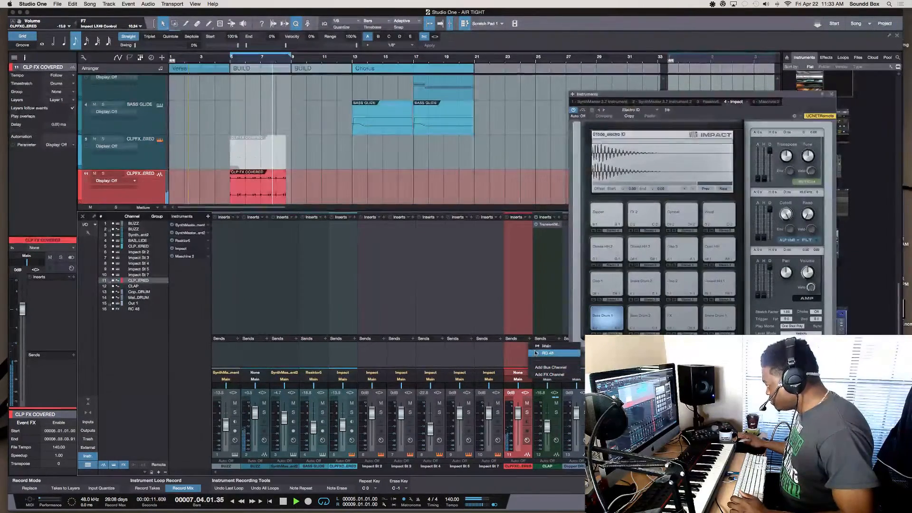
left_click(542, 354)
left_click_drag(520, 353, 518, 353)
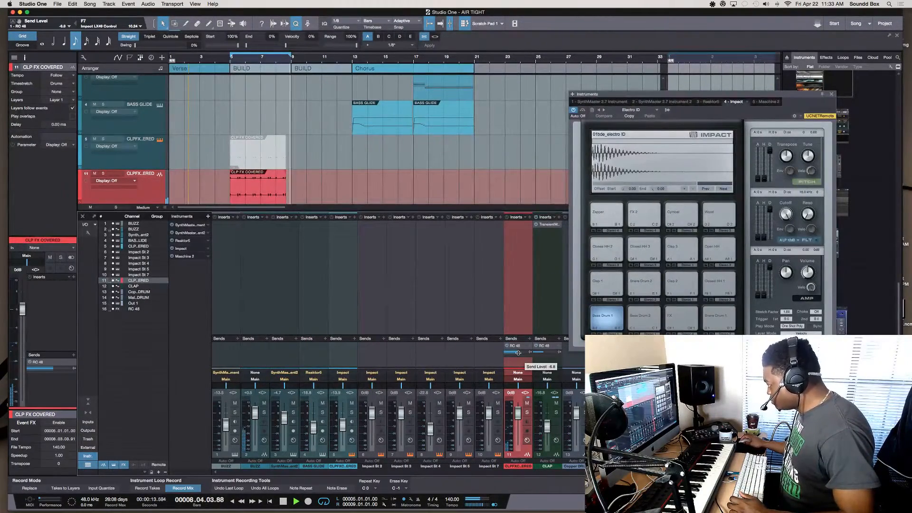
left_click(527, 412)
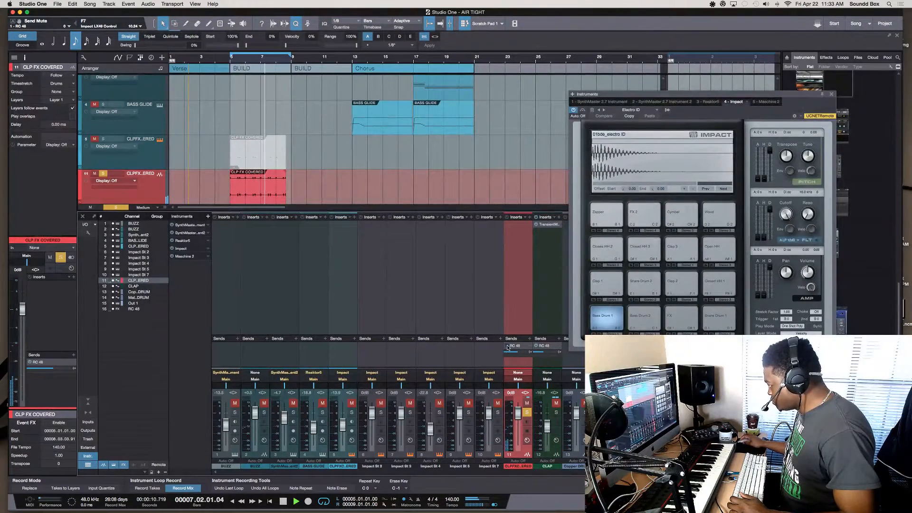
left_click(527, 412)
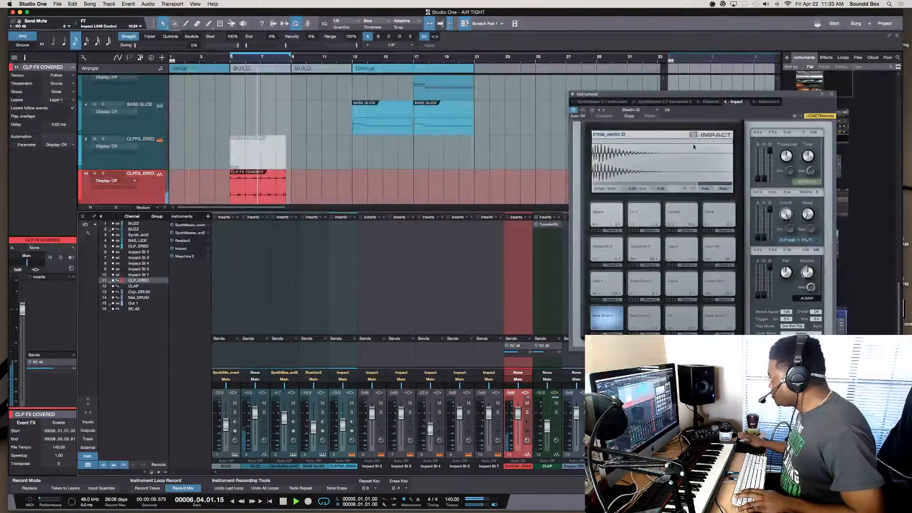
Close the Impact instrument and insert a Compressor effect on the red CLP FX COVERED channel.
left_click(830, 96)
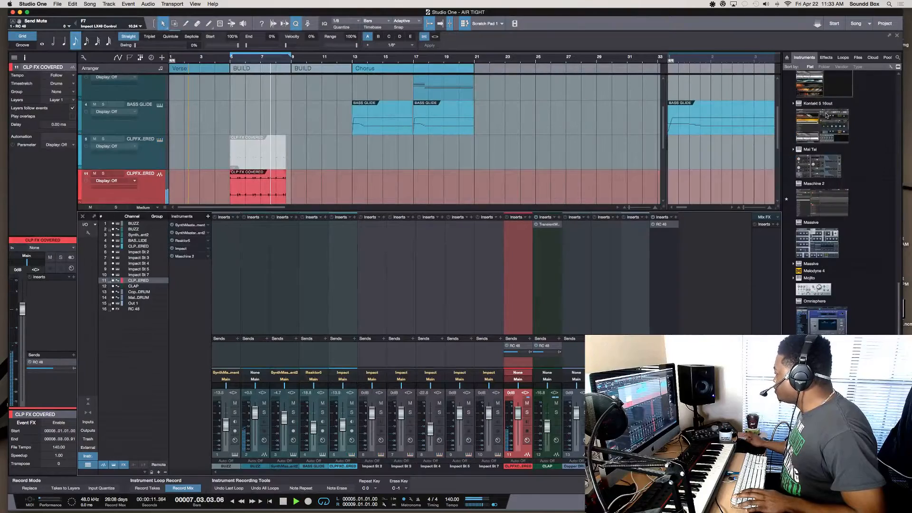
left_click(826, 57)
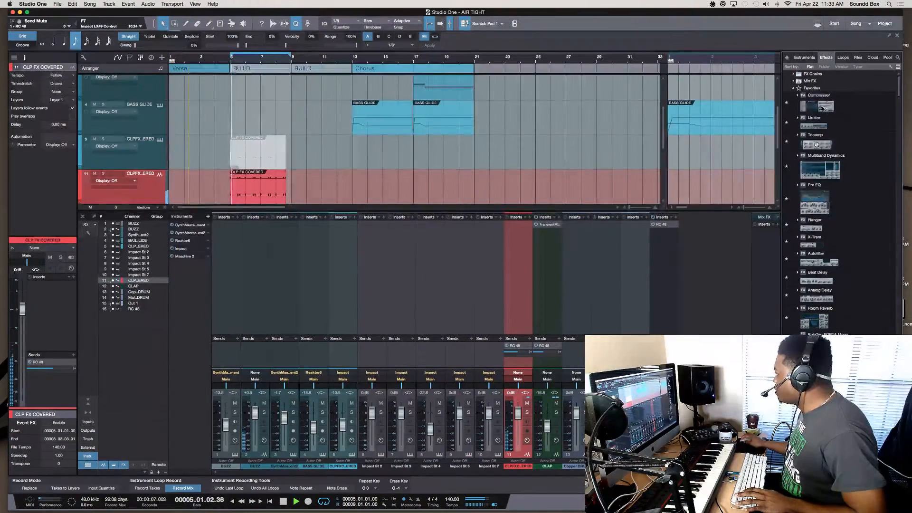
left_click_drag(823, 109, 525, 244)
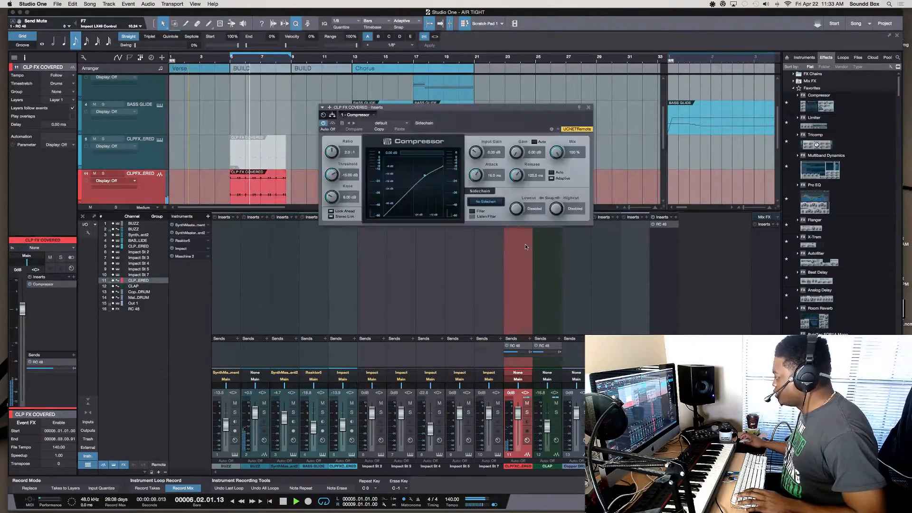
Set the compressor's ratio to 4.0:1, threshold to about -27 dB and gain to about 4.8 dB, and lower the channel volume to -3.2 dB.
left_click_drag(336, 182, 335, 175)
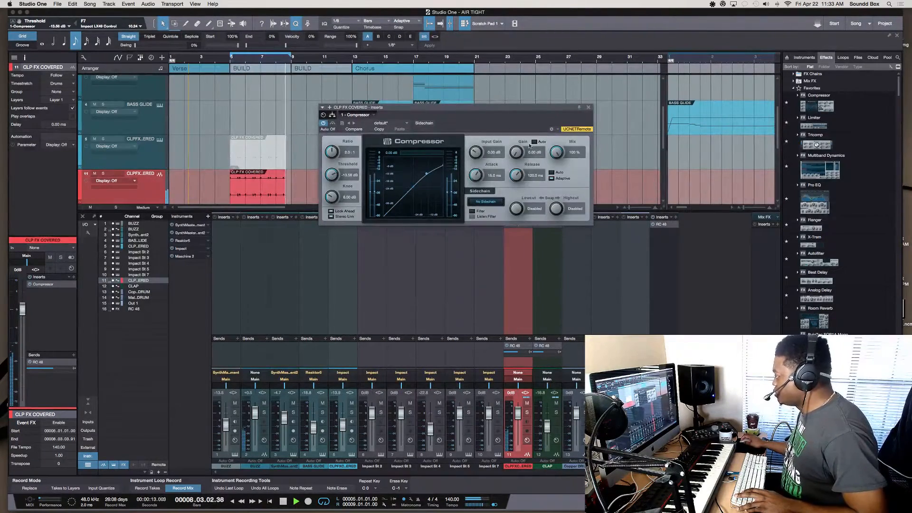
left_click_drag(516, 151, 474, 153)
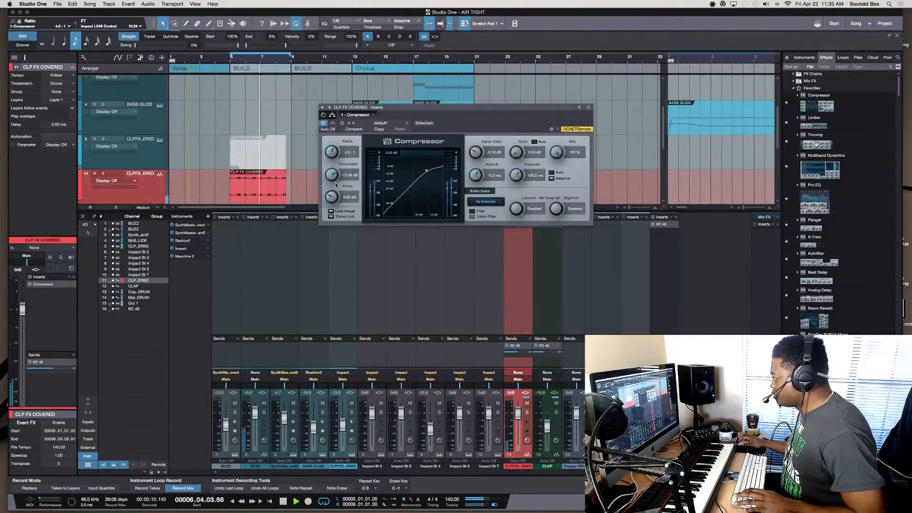
left_click_drag(335, 178, 328, 189)
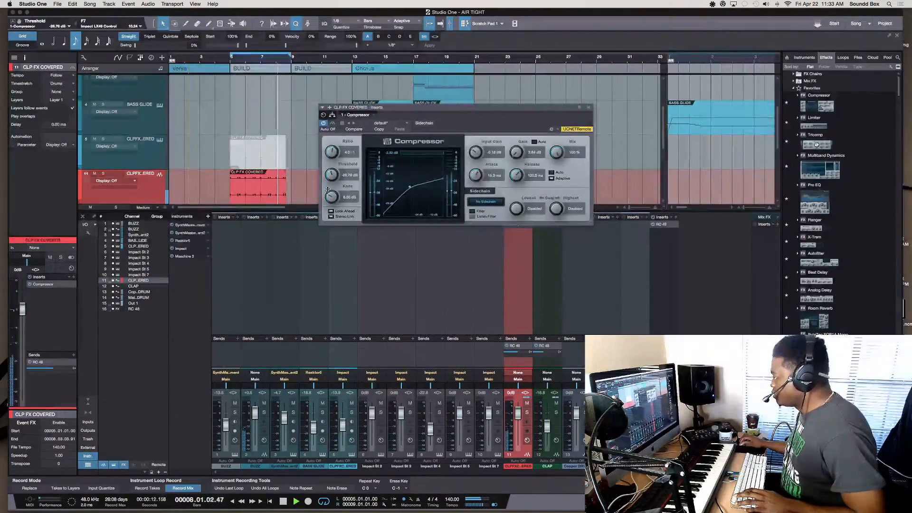
left_click_drag(519, 153, 516, 150)
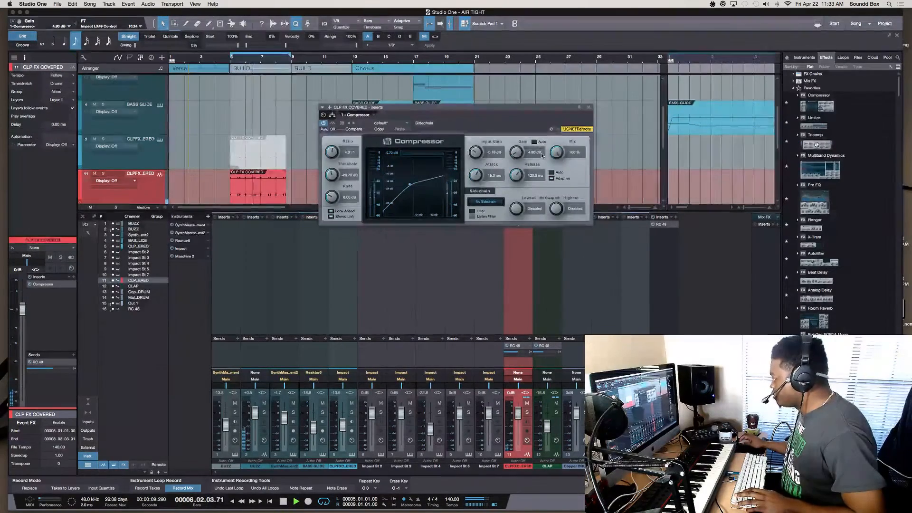
left_click_drag(517, 417, 517, 416)
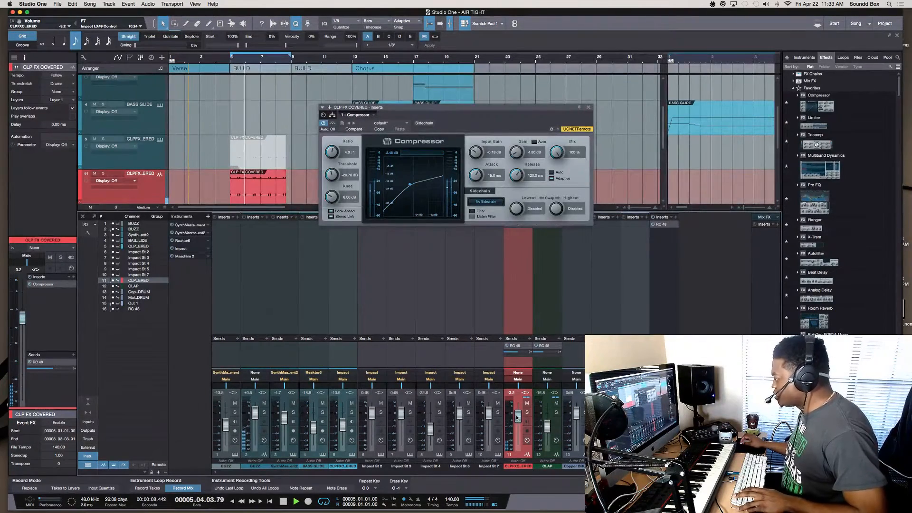
left_click(588, 107)
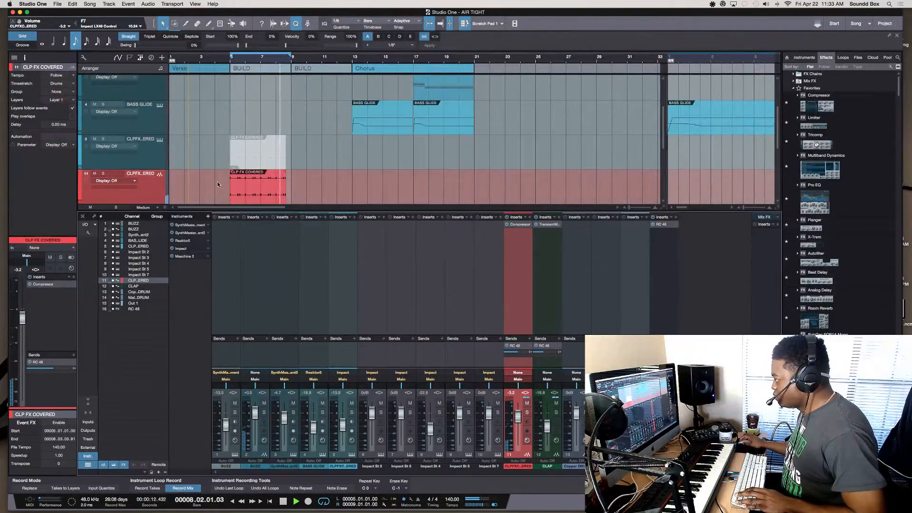
Hide the mixing console to show all arrangement tracks and play the BUILD loop with the processed clap part.
scroll(220, 178, "down", 5)
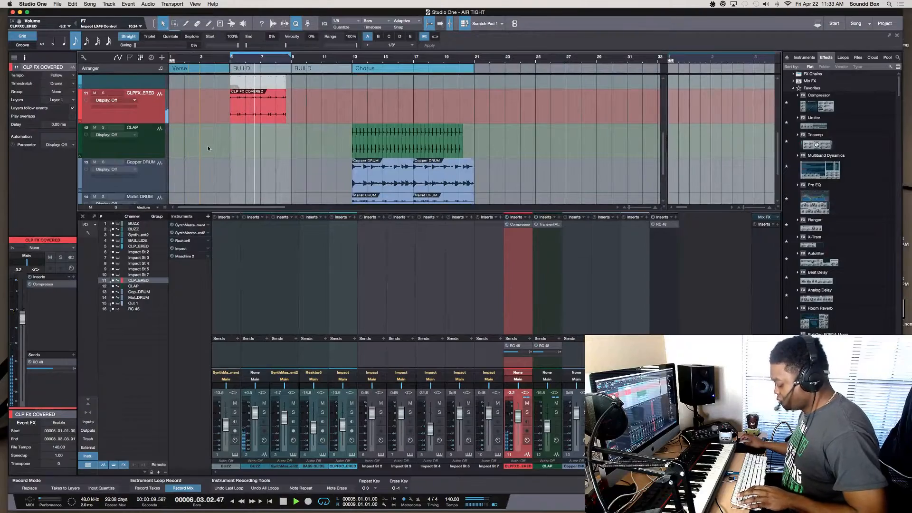
key("space")
scroll(212, 163, "down", 2)
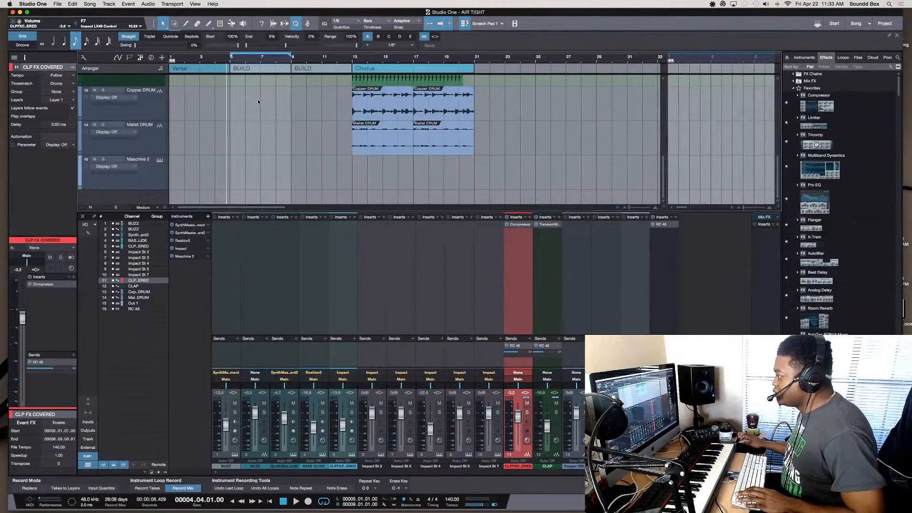
scroll(258, 101, "up", 12)
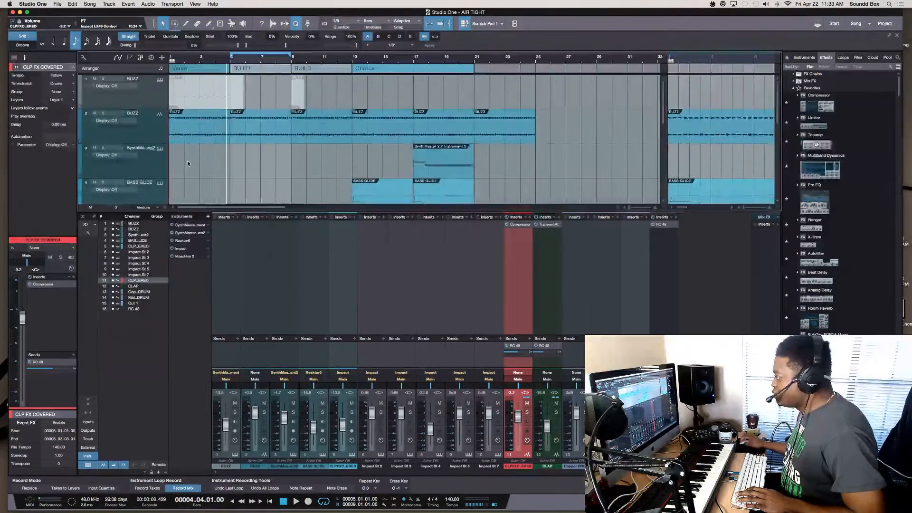
scroll(311, 127, "down", 3)
key("F3")
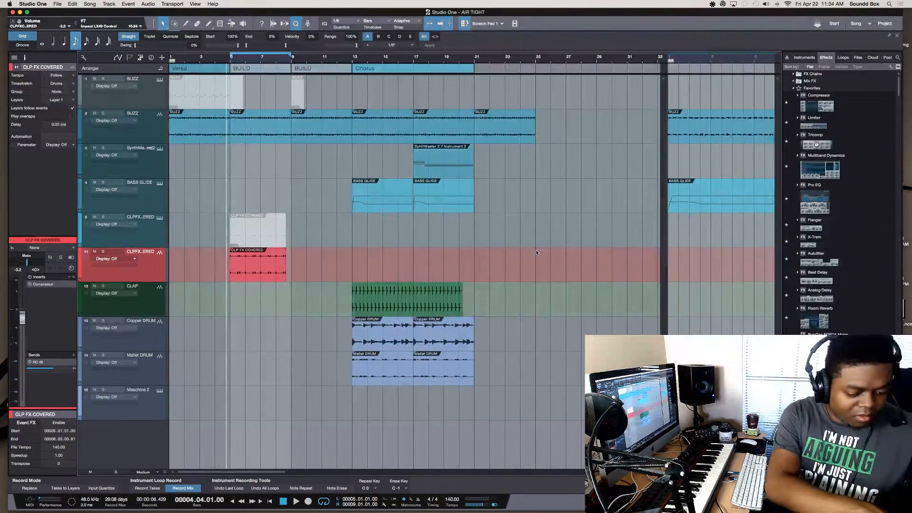
key("space")
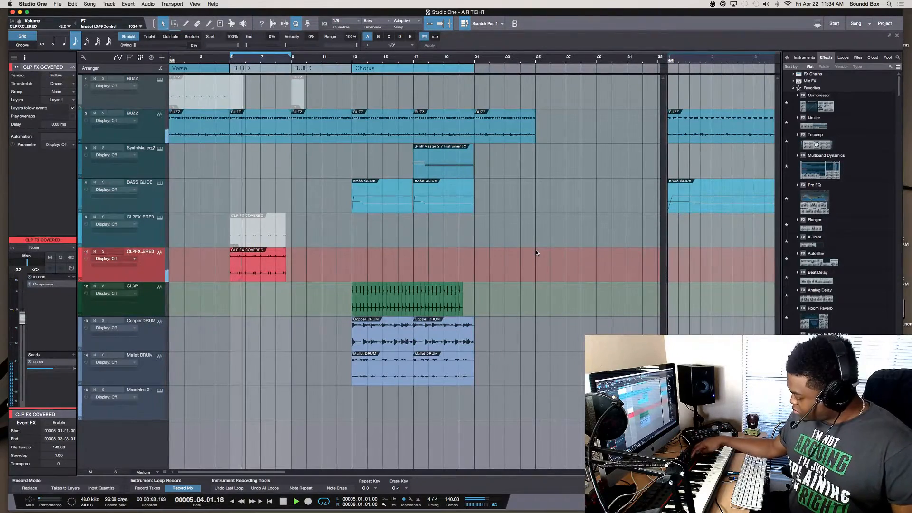
key("space")
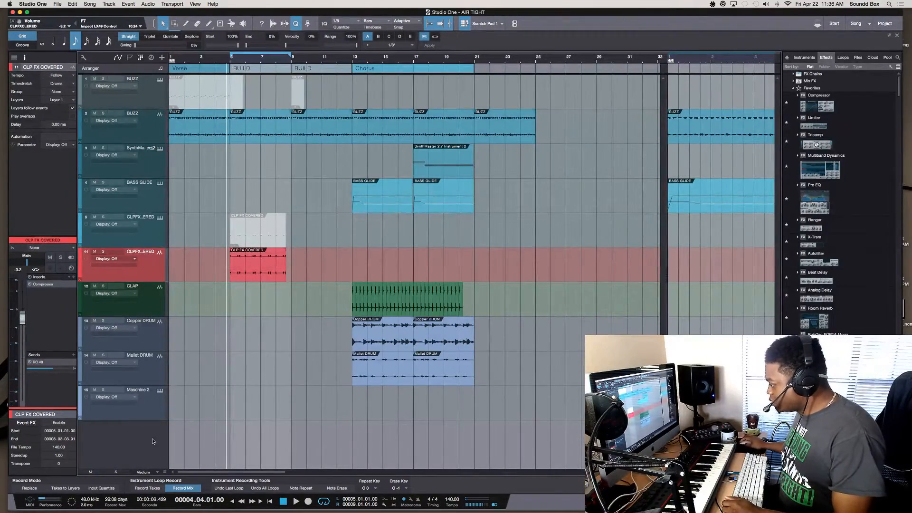
Open the Maschine 2 instrument from its track and audition the Kinetic Metal presets Balaphonic and Balinese.
left_click(150, 413)
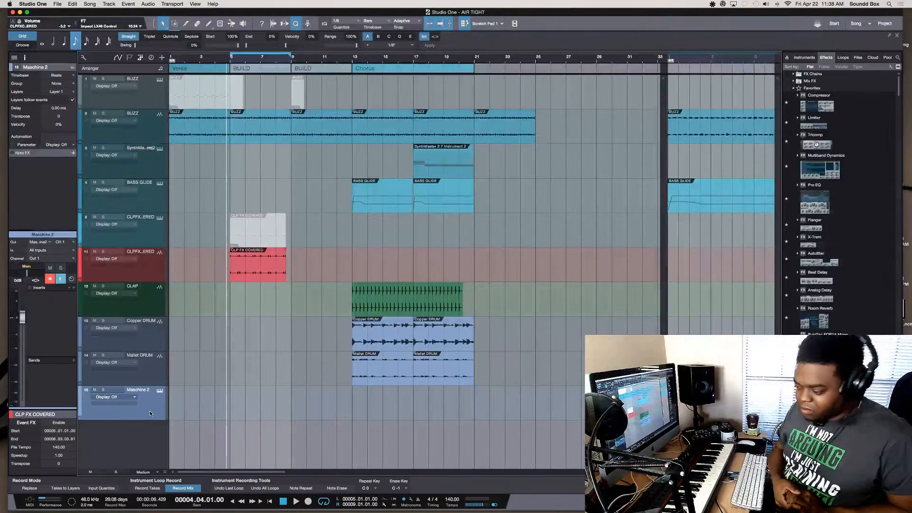
key("shift+F11")
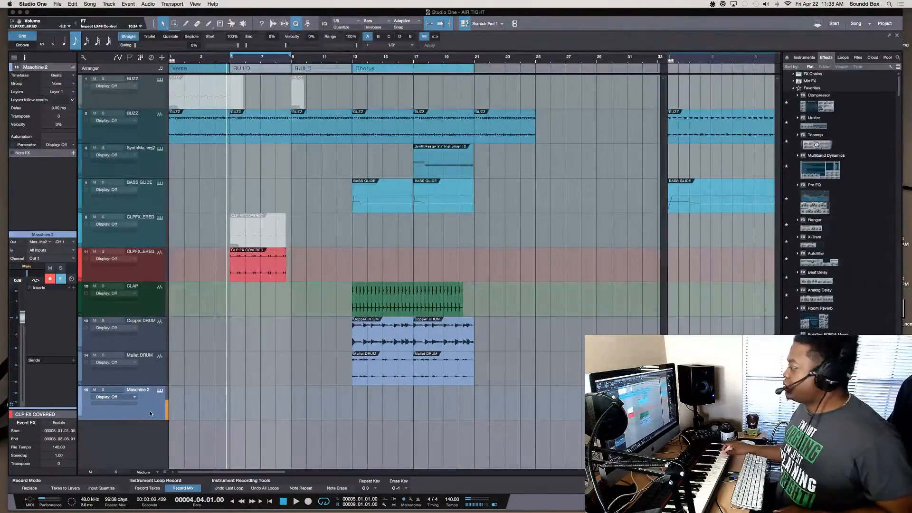
left_click(150, 414)
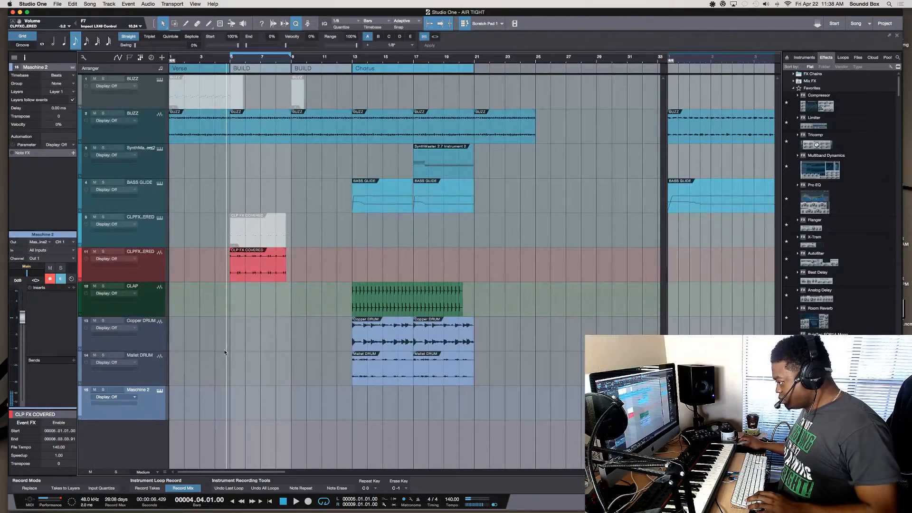
left_click(160, 390)
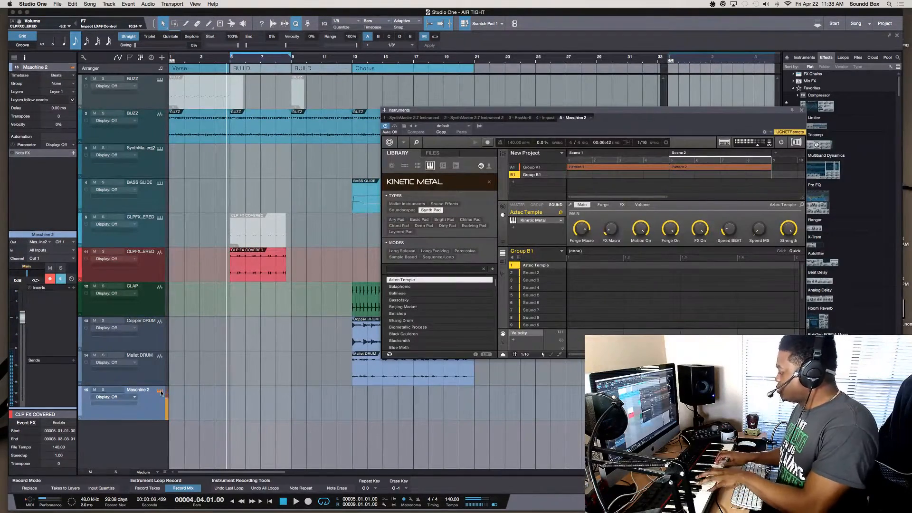
key("Down")
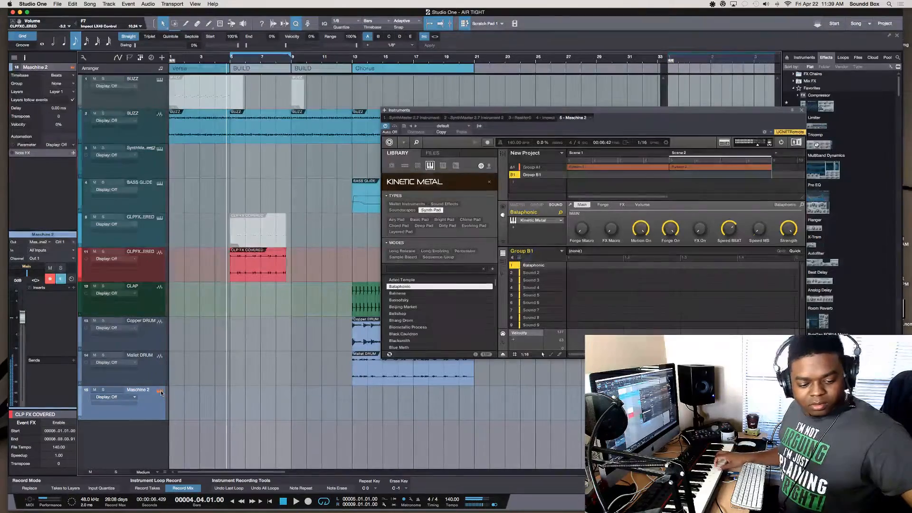
key("Down")
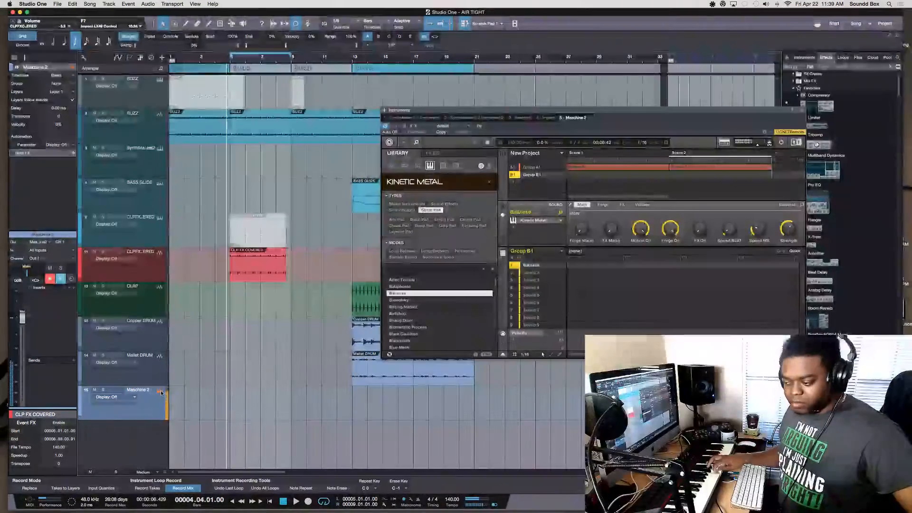
Play the BUILD loop while auditioning the Kinetic Metal presets from Bassofsky through Biometallic Process, and stop playback.
key("space")
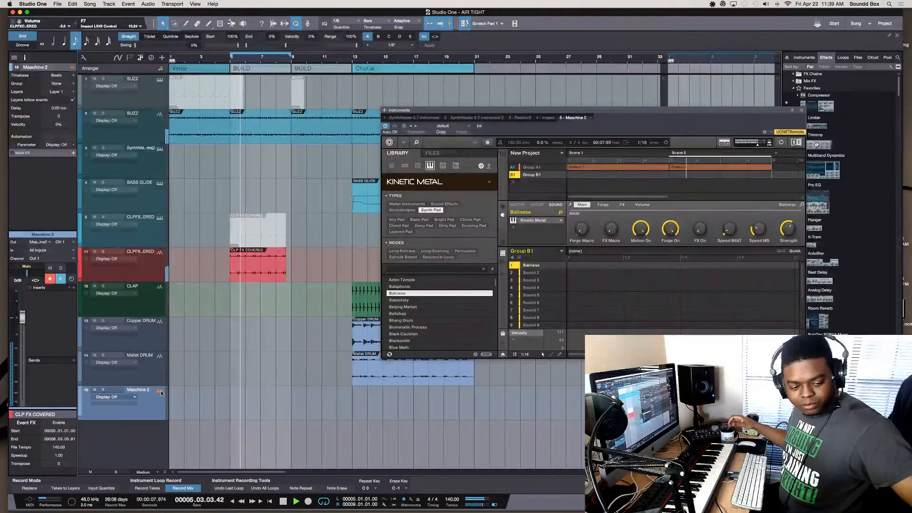
key("Down")
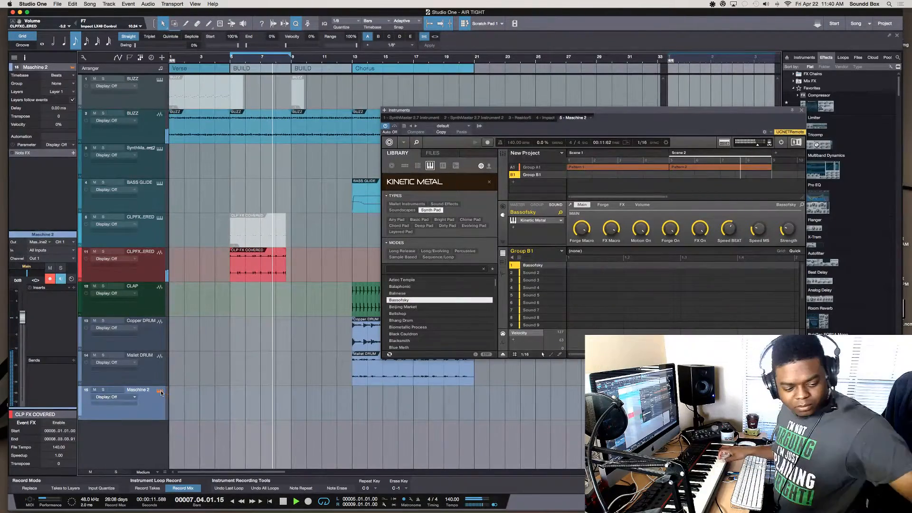
key("Down")
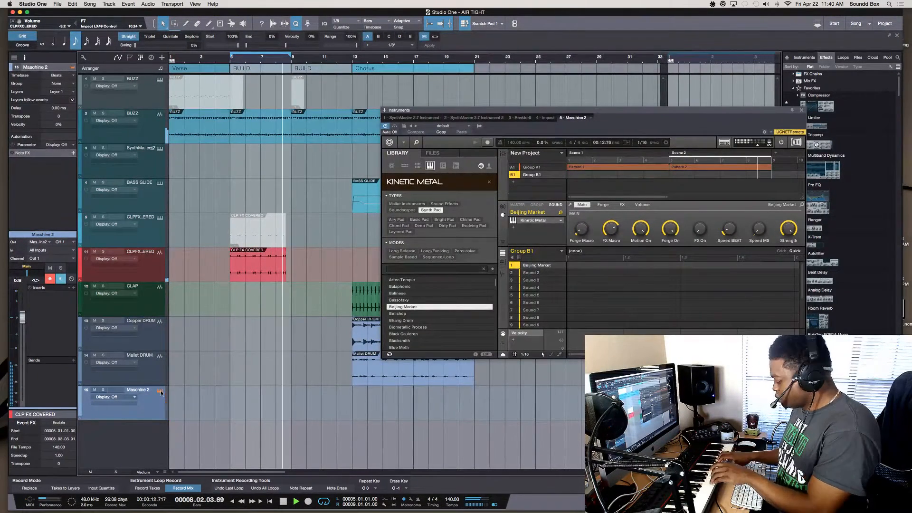
key("Down")
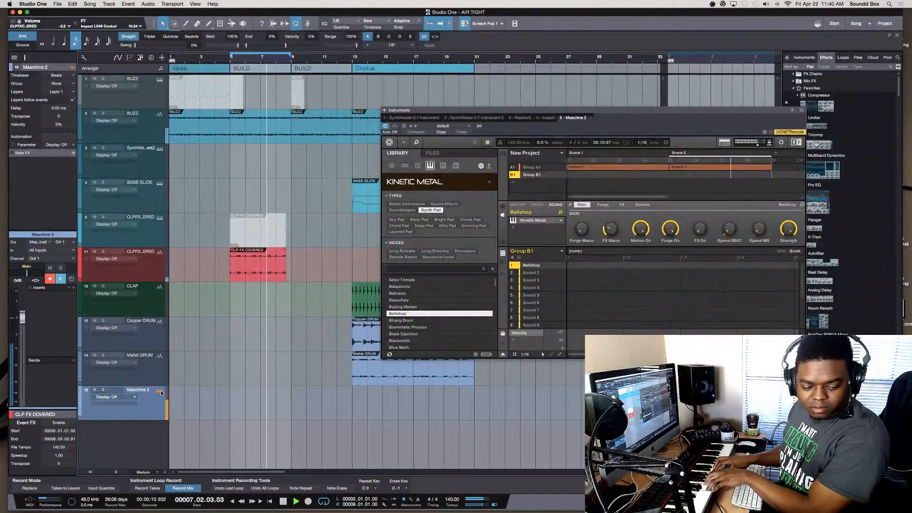
key("Down")
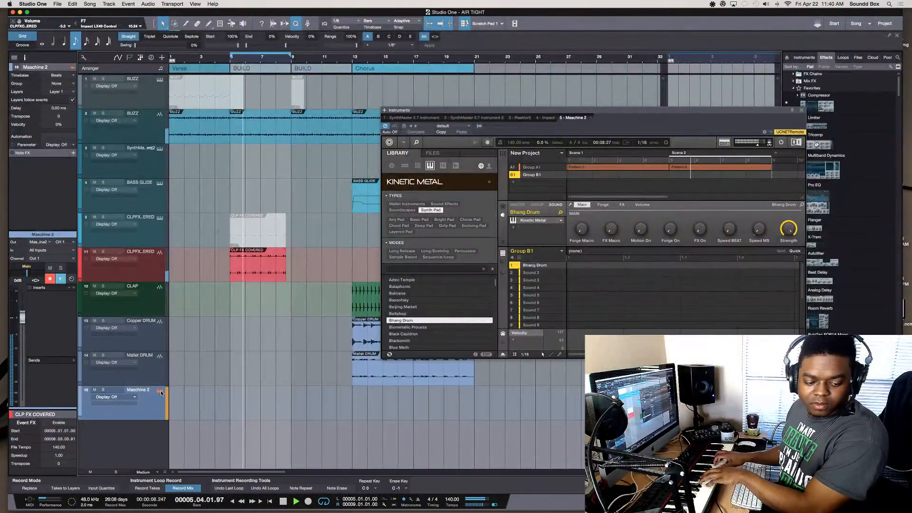
key("Down")
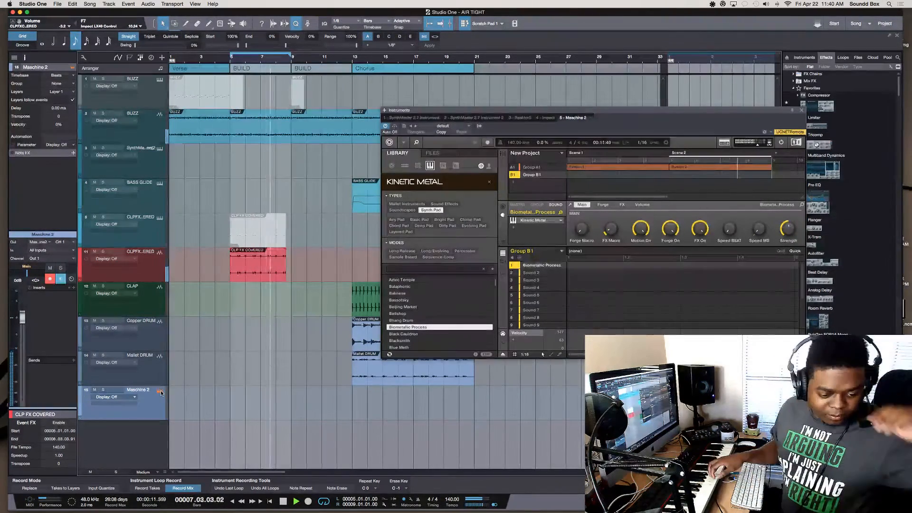
key("space")
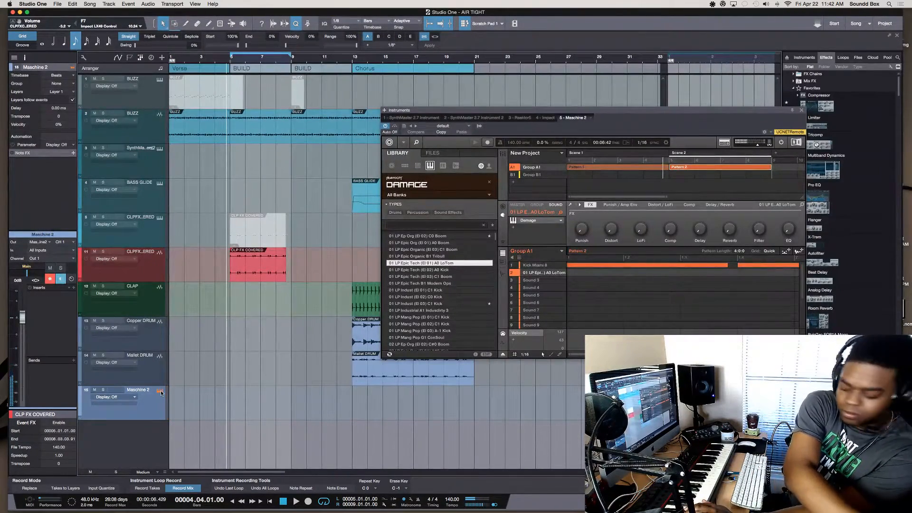
Load the Damage preset 01 LP Epic Tech (El 02) A0 Kick into the second sound of Group A1 and audition it with the BUILD loop.
key("space")
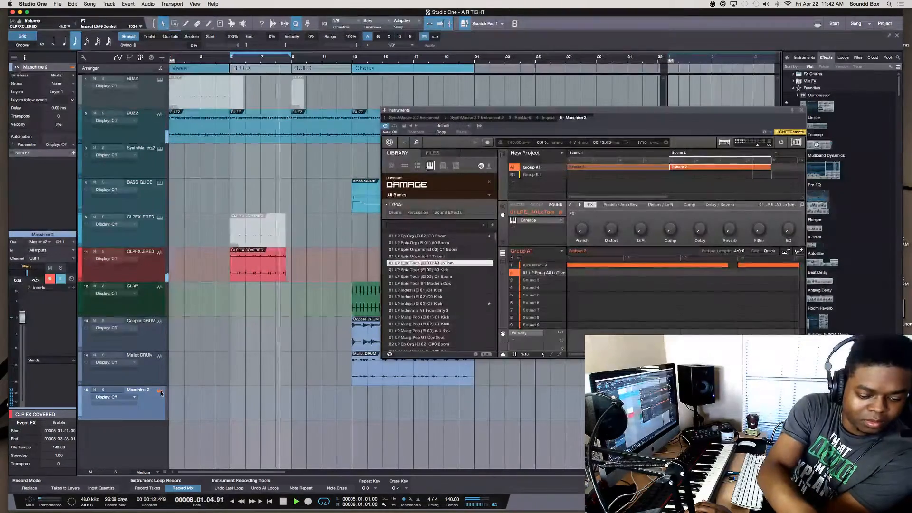
key("Down")
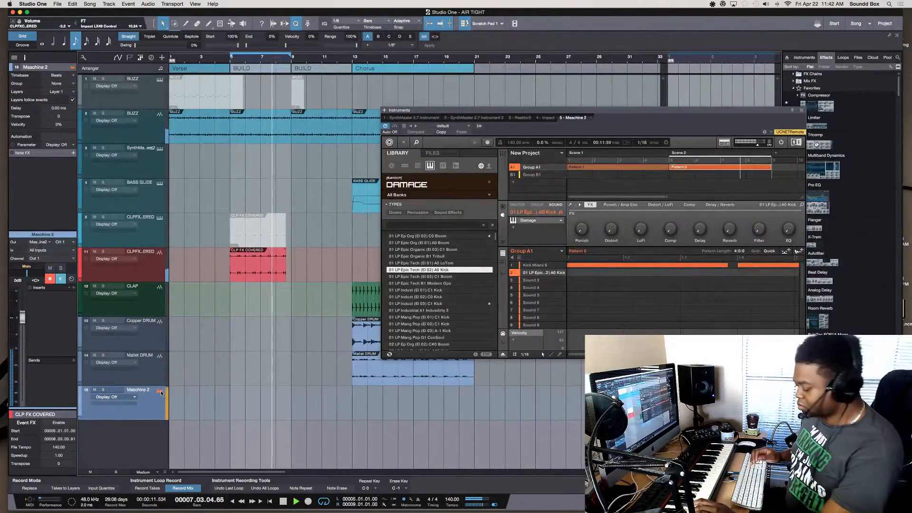
key("space")
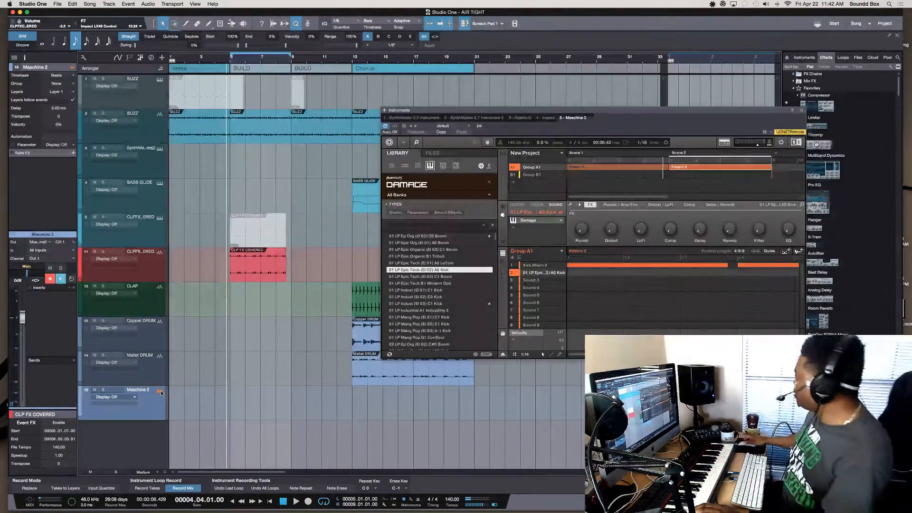
Search the loop library for "boom" and move the Maschine 2 window clear of the results.
left_click(844, 57)
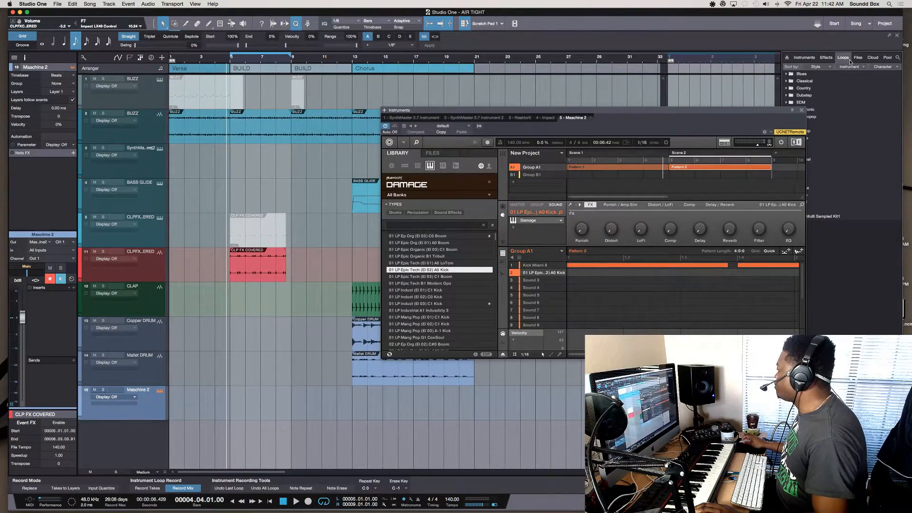
left_click(897, 57)
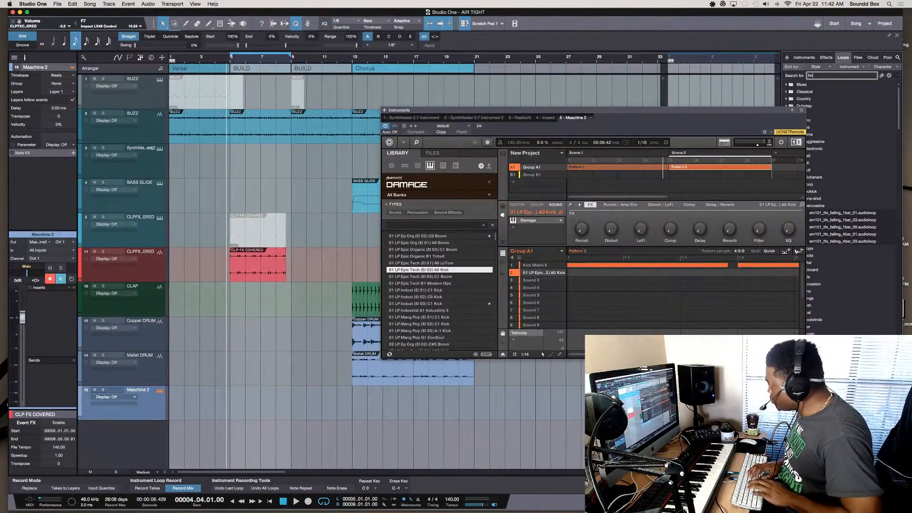
key("Return")
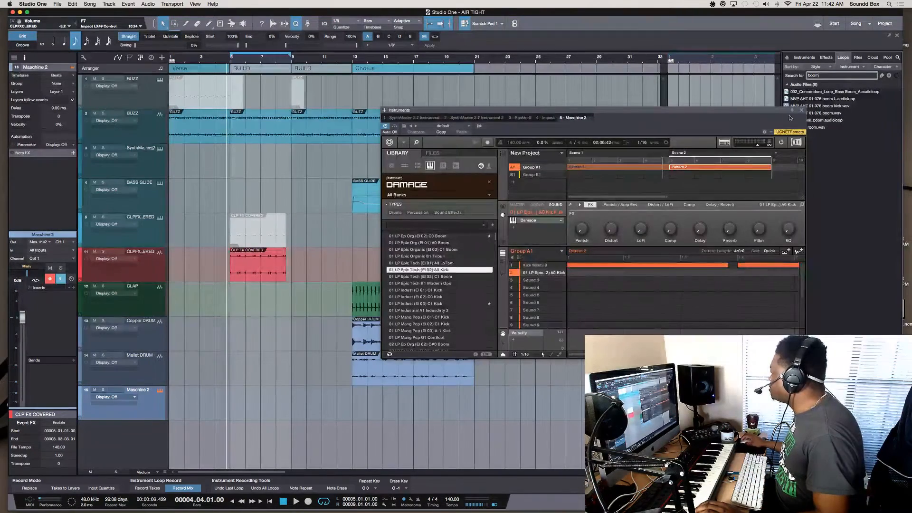
left_click_drag(782, 110, 752, 187)
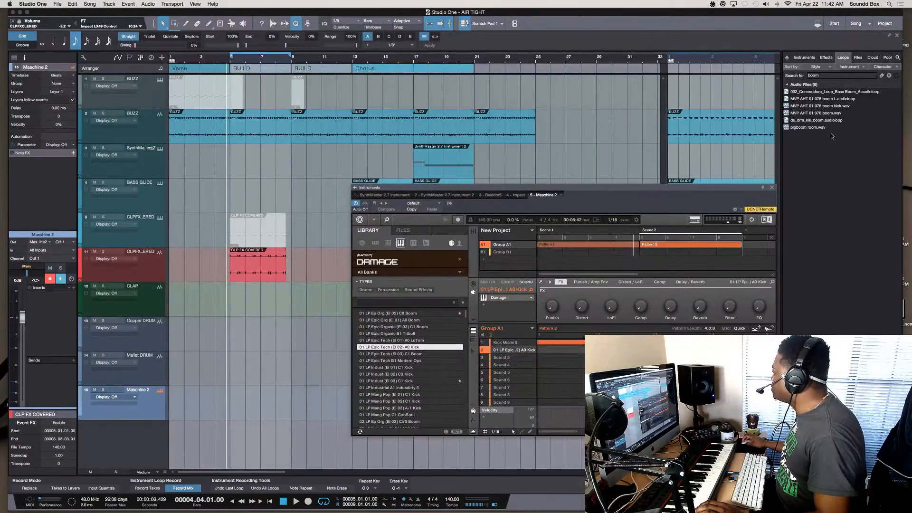
Audition the boom audio files from the Commodore bass boom loop to bigboom room.wav.
left_click(851, 92)
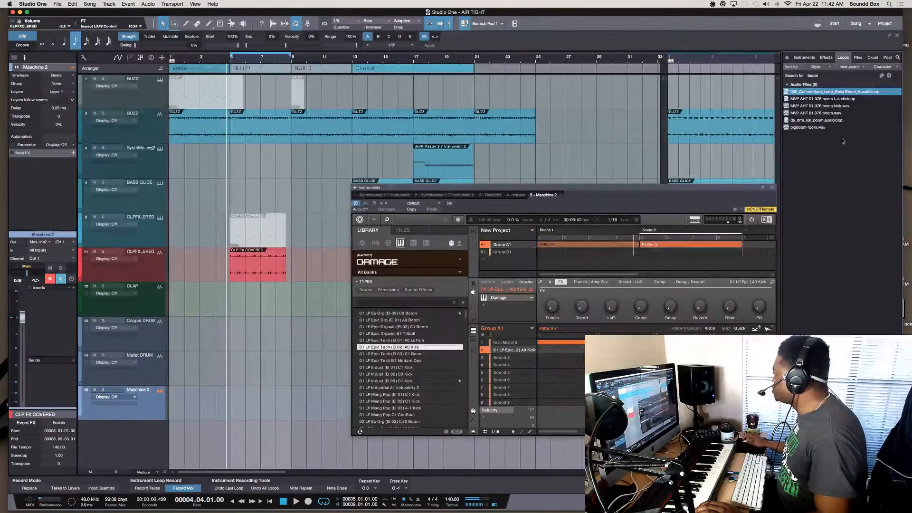
left_click(839, 99)
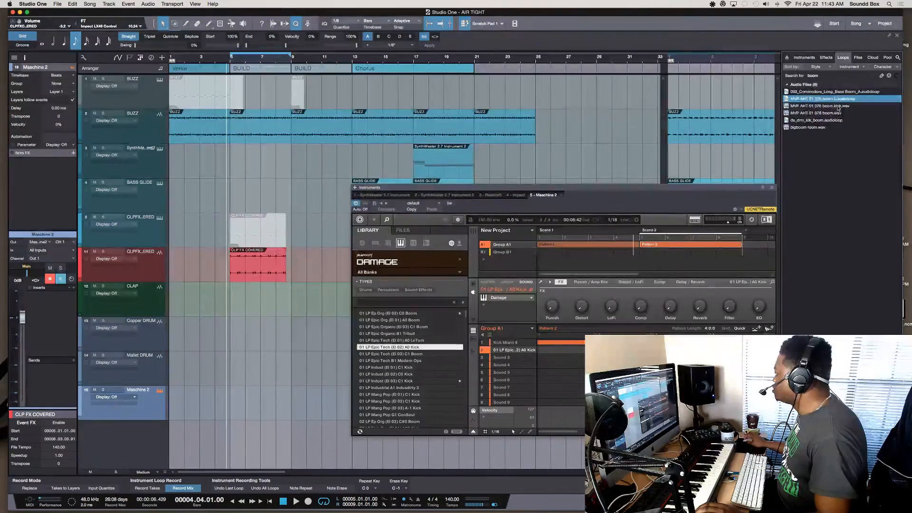
left_click(837, 106)
left_click(832, 114)
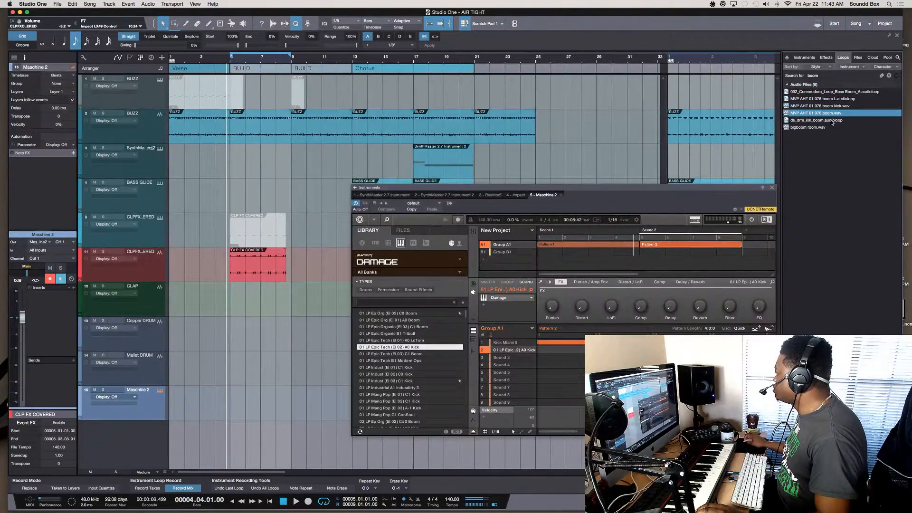
left_click(832, 120)
left_click(820, 128)
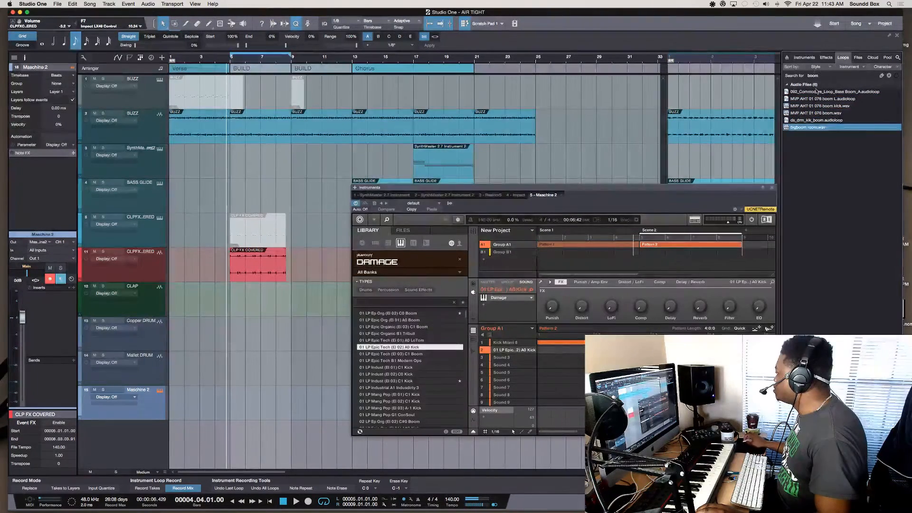
Search the loop library for "thunder" and audition kick thundergate verb.wav.
left_click(833, 78)
type("thu")
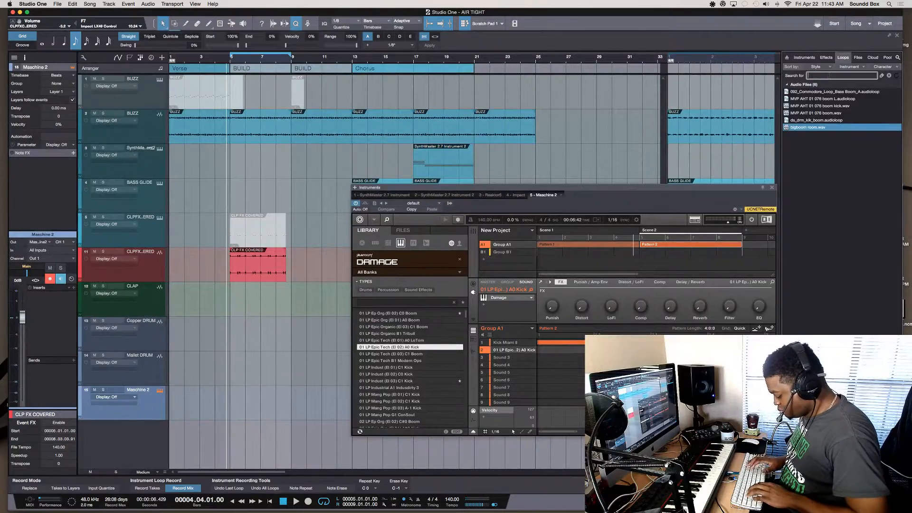
type("nder")
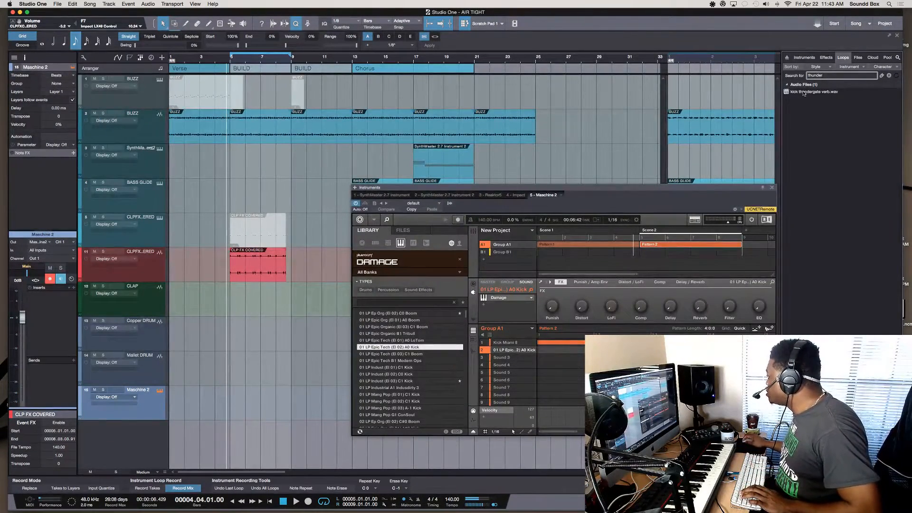
left_click(803, 93)
Clear the loop search and audition the audioloops in the kick and snare folder of the Dubstep drums.
left_click(829, 76)
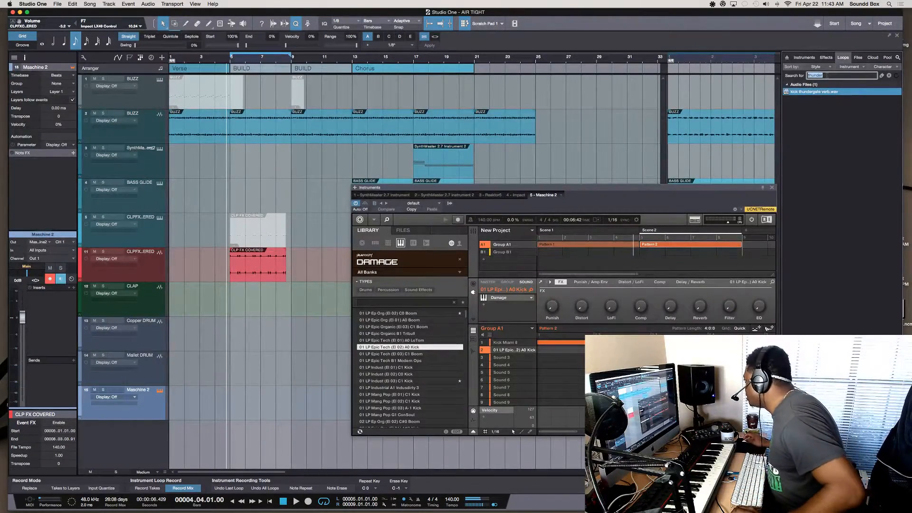
key("BackSpace")
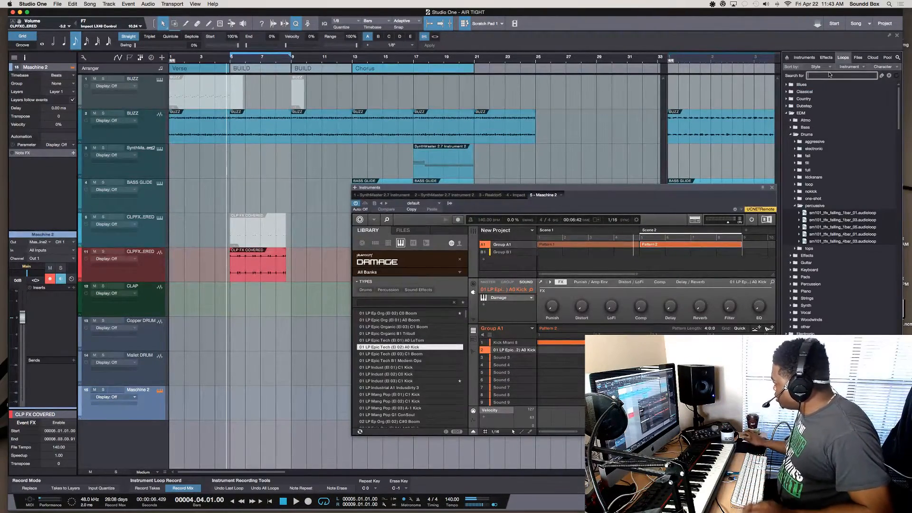
double_click(805, 106)
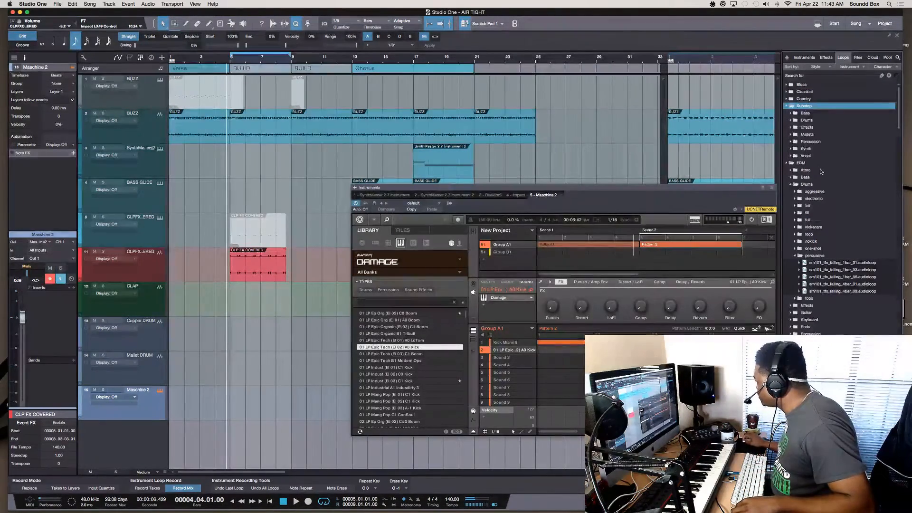
double_click(800, 120)
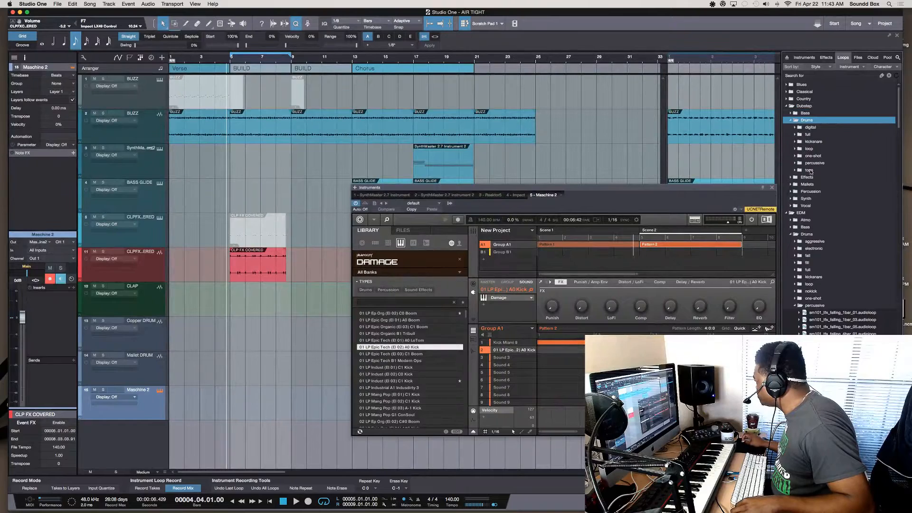
double_click(800, 142)
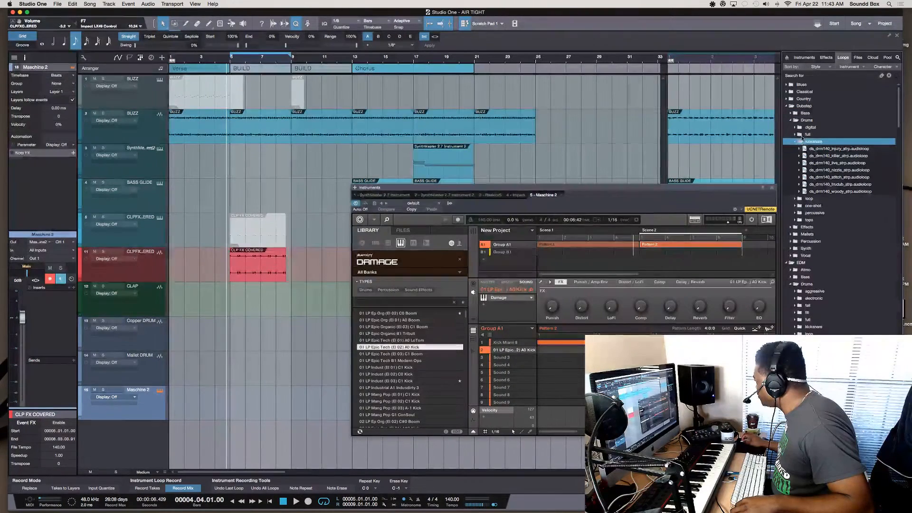
left_click(822, 150)
left_click(824, 155)
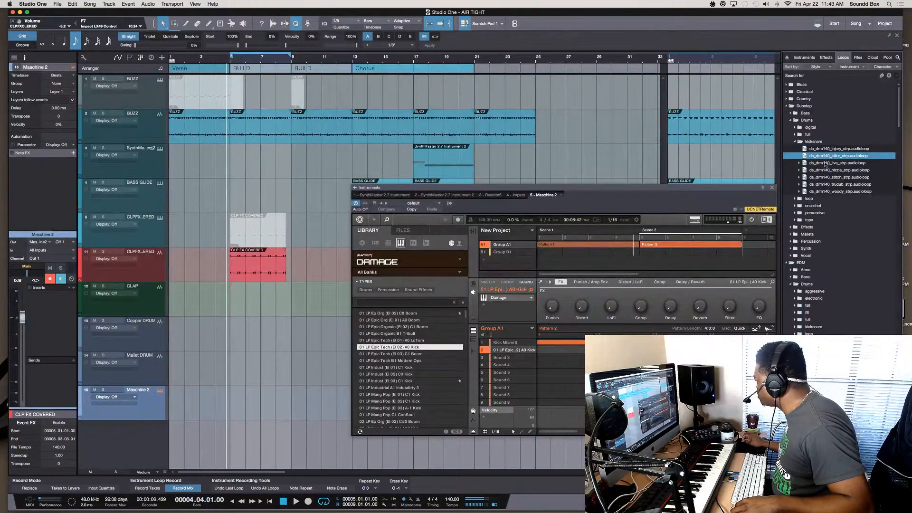
left_click(828, 163)
left_click(830, 170)
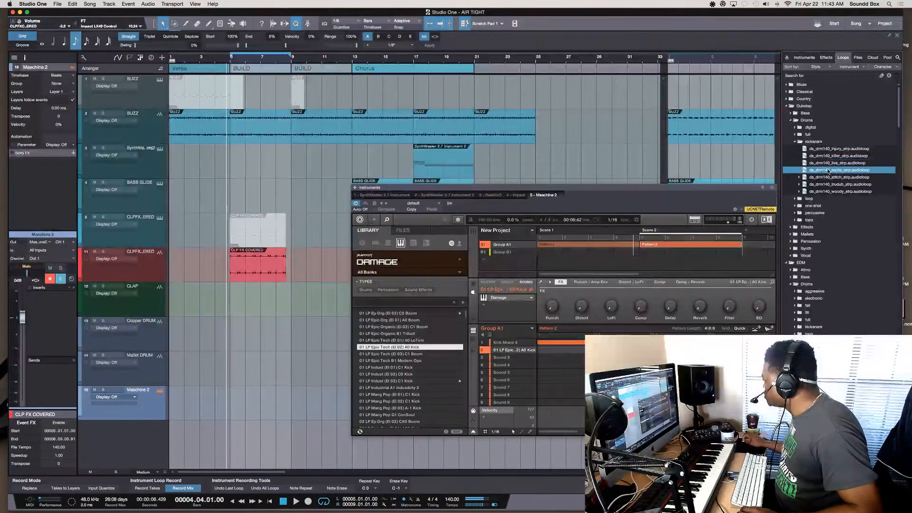
left_click(829, 177)
left_click(813, 192)
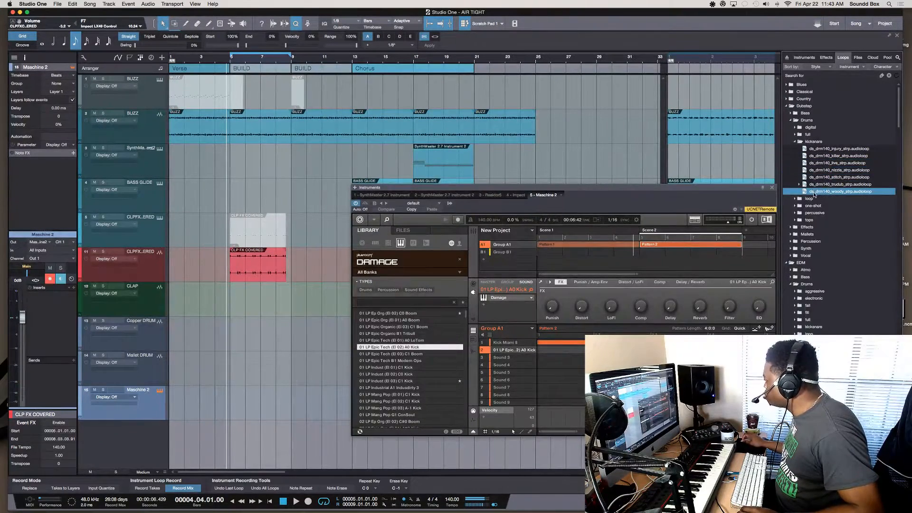
Audition the Dubstep drum one-shots, including ds_drm_klk_distroy and ds_drm_sn_break.
double_click(812, 208)
left_click(820, 227)
left_click(832, 242)
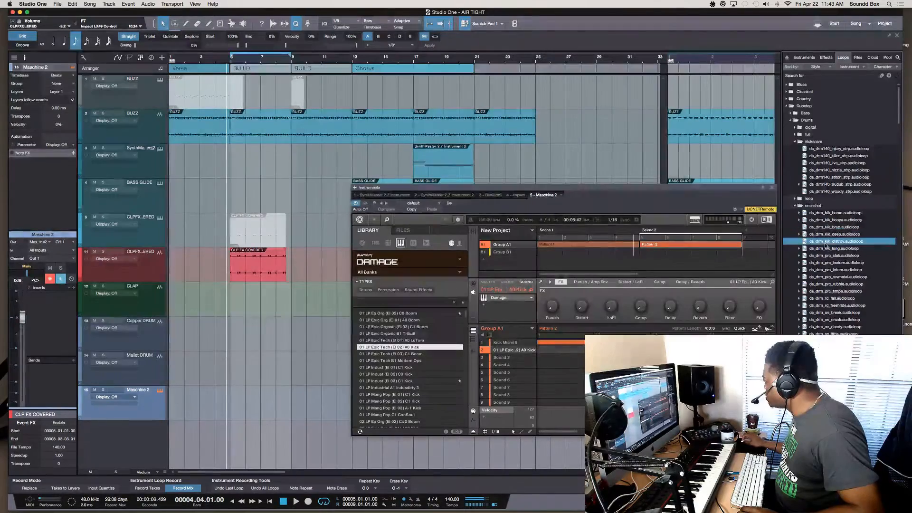
left_click(828, 263)
left_click(837, 312)
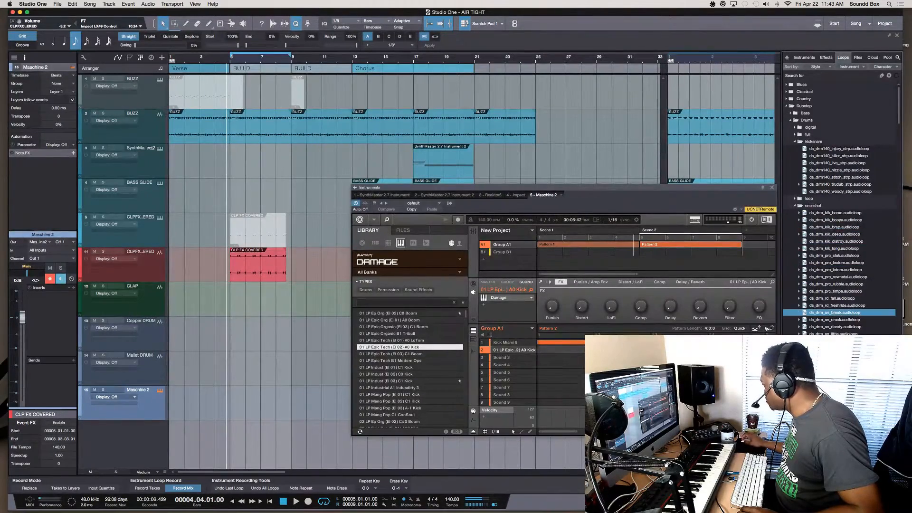
left_click(837, 348)
scroll(841, 209, "down", 3)
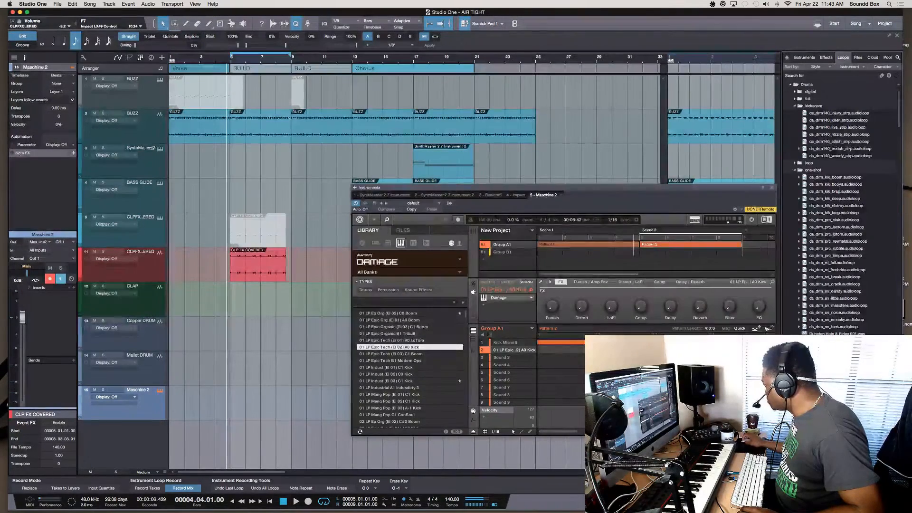
Audition the Dubstep percussive audioloops and drum hits, including ds_drm140_live_strp.
scroll(839, 209, "down", 8)
left_click(829, 369)
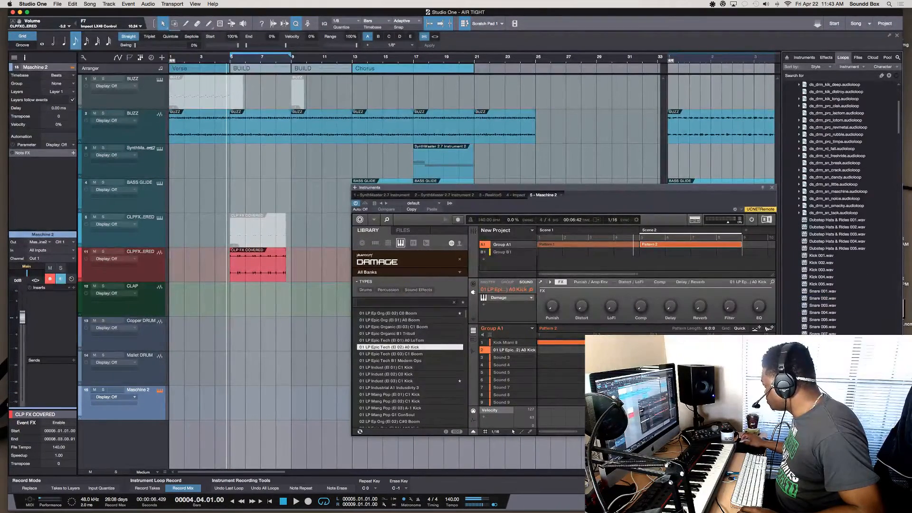
scroll(840, 285, "down", 5)
scroll(839, 285, "down", 4)
left_click(839, 285)
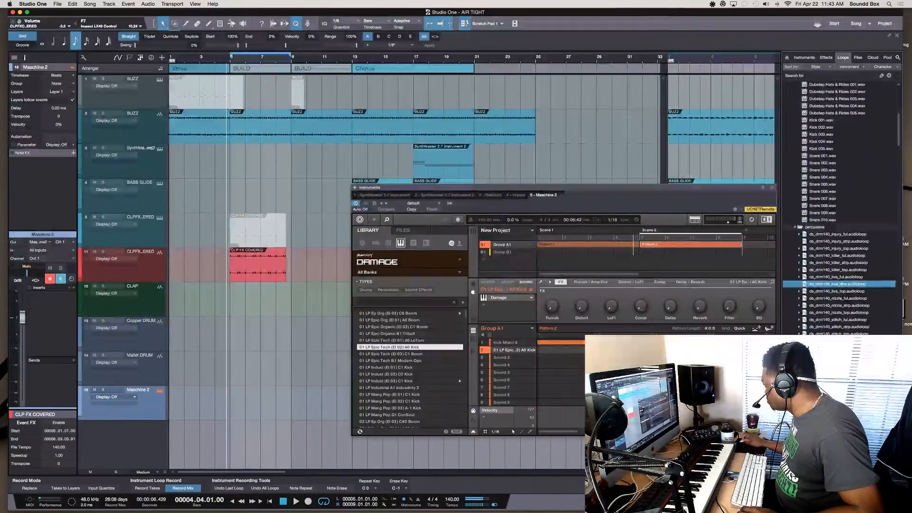
left_click(839, 334)
scroll(839, 334, "down", 18)
scroll(839, 334, "up", 5)
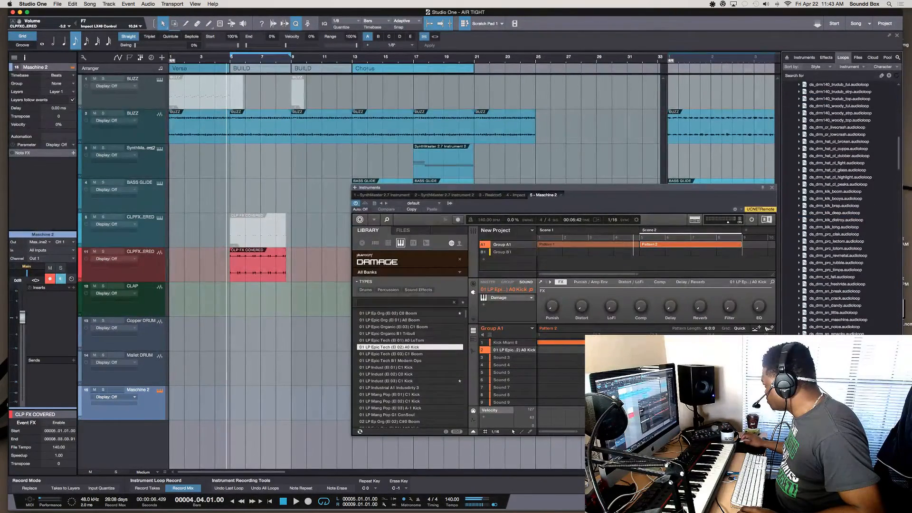
left_click(839, 333)
left_click(838, 341)
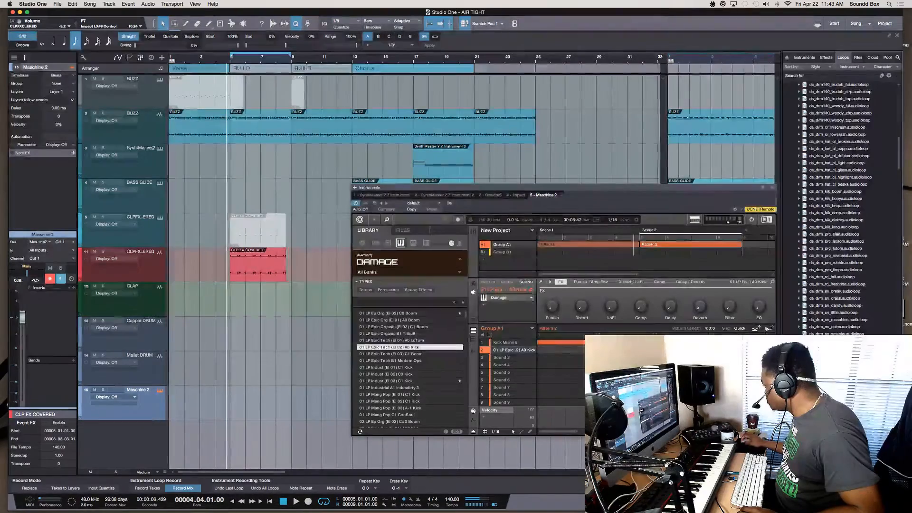
Place the Dubstep effects loop ds_mus140_C_robodrown at bar 13 on a new track and name the track SOUNDD FX.
scroll(839, 209, "down", 6)
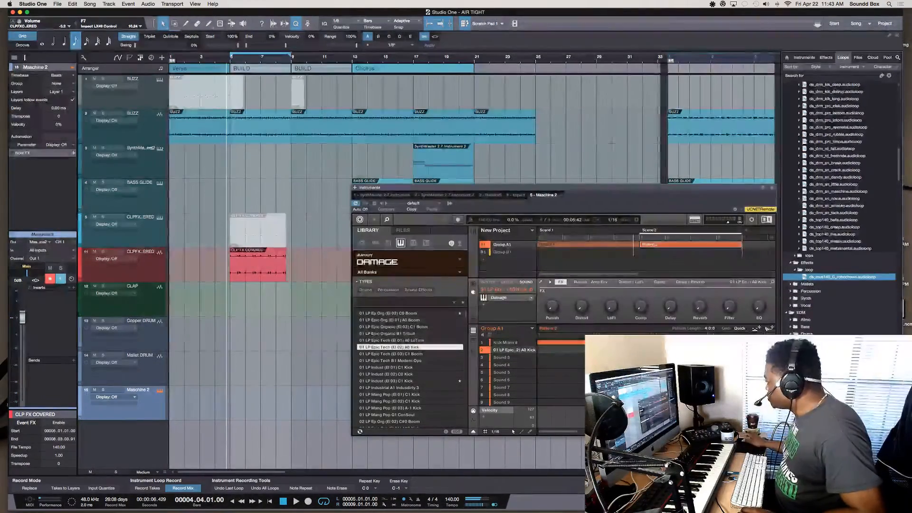
left_click(772, 187)
left_click_drag(554, 418, 369, 445)
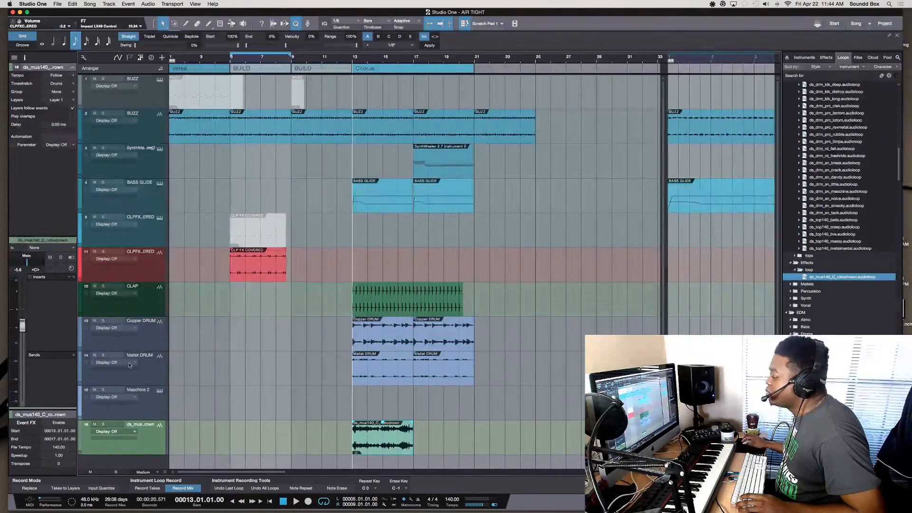
double_click(141, 425)
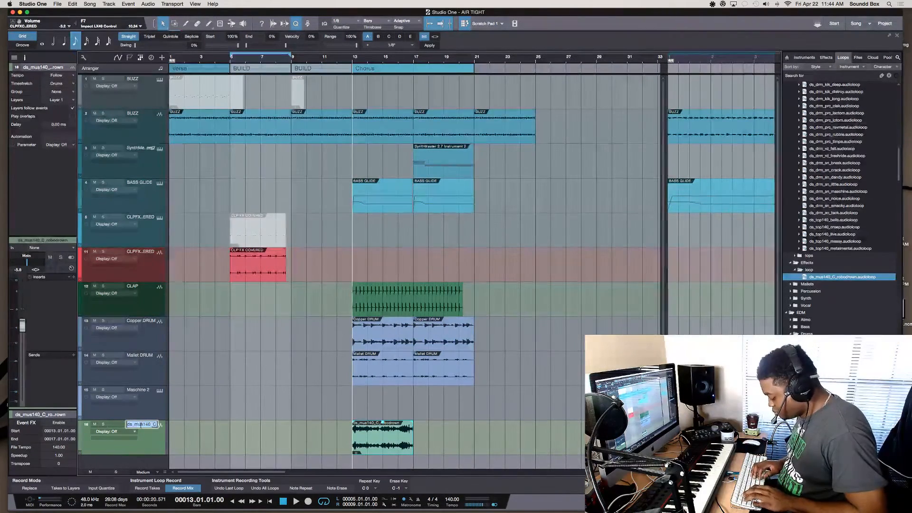
type("FX")
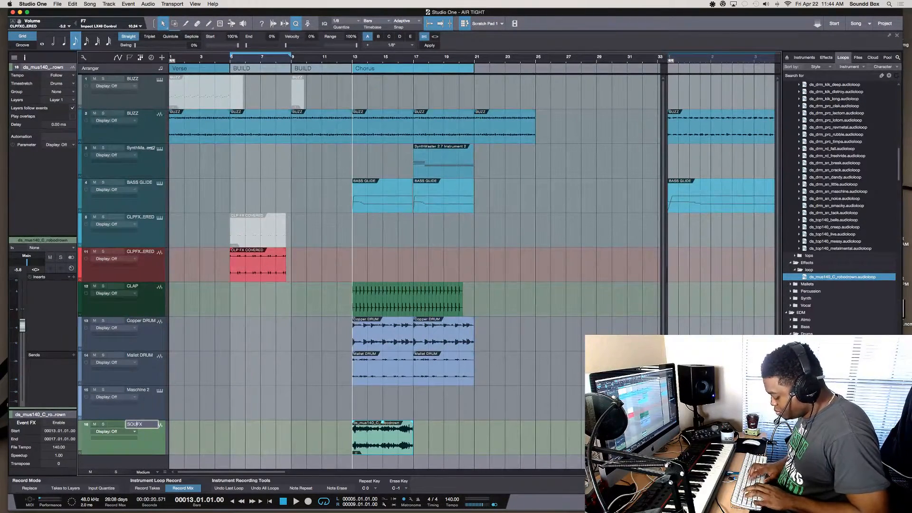
type("SOUNDD")
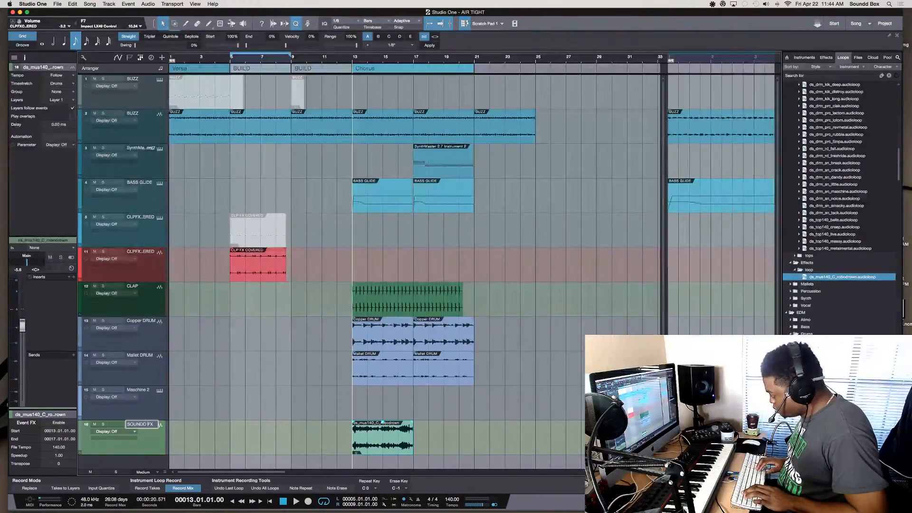
key("Return")
Lower the SOUNDD FX track's volume to -17.5 dB during chorus playback and play back the BUILD section.
key("space")
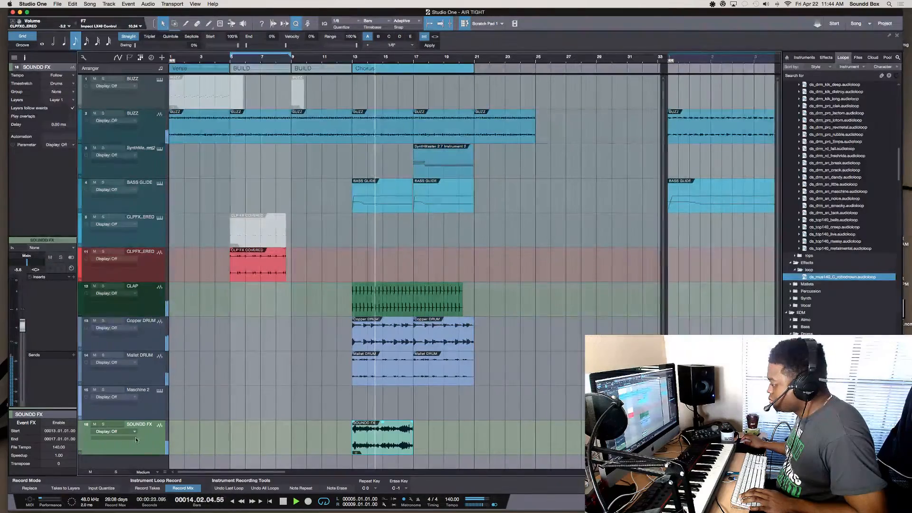
key("F3")
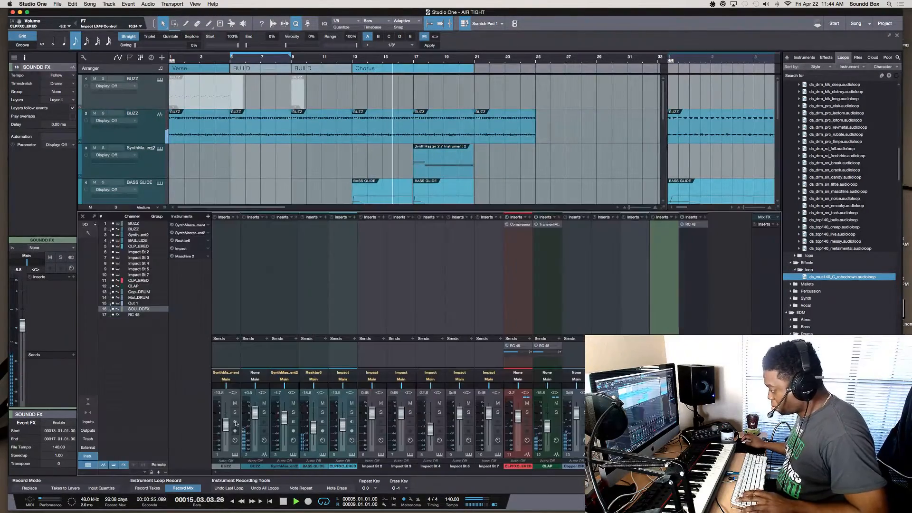
left_click_drag(22, 325, 22, 348)
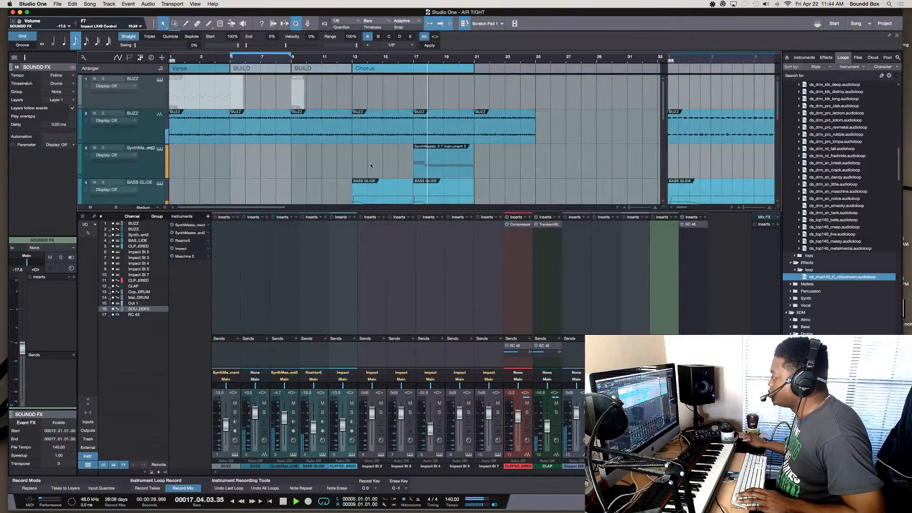
key("F3")
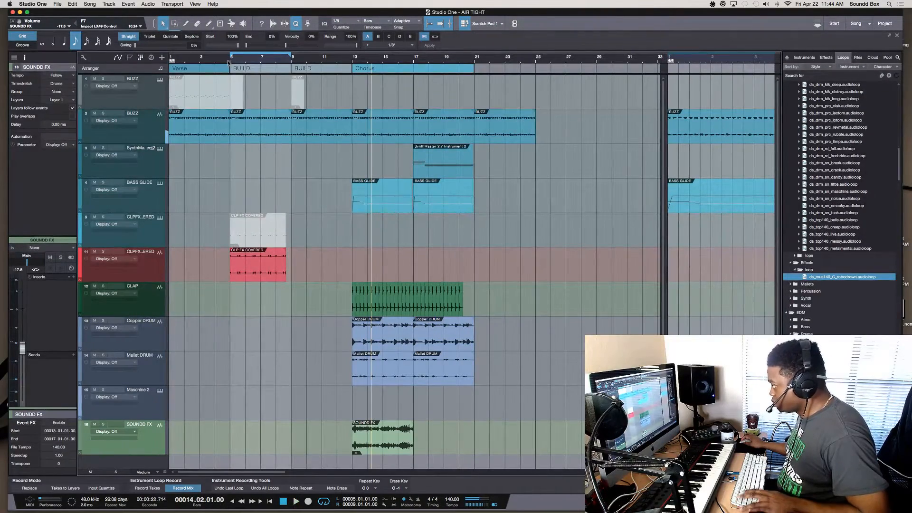
left_click(229, 62)
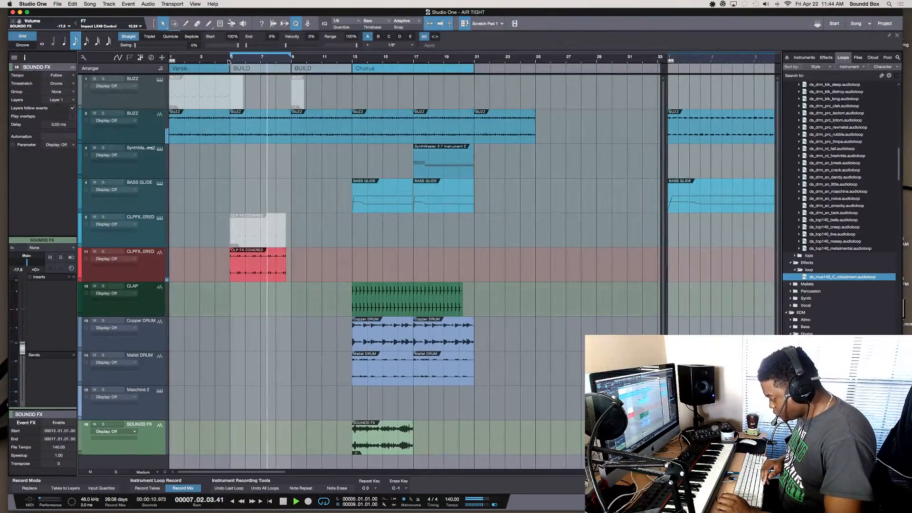
key("space")
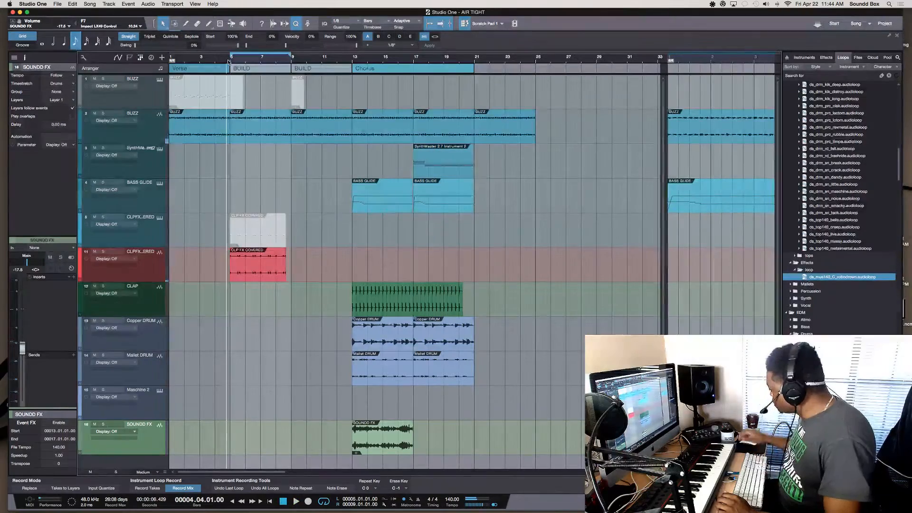
Search the loop library for "crash" and audition Daughter Blu Cho 2 w.Crash 2 and Eyes To Earth Alt Groove 1 w.Crash 2.
left_click(898, 58)
left_click(898, 58)
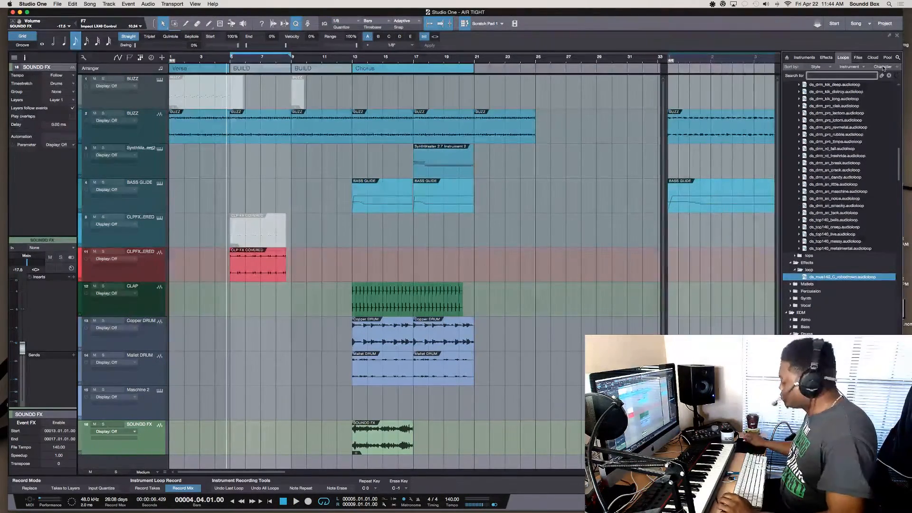
type("crash")
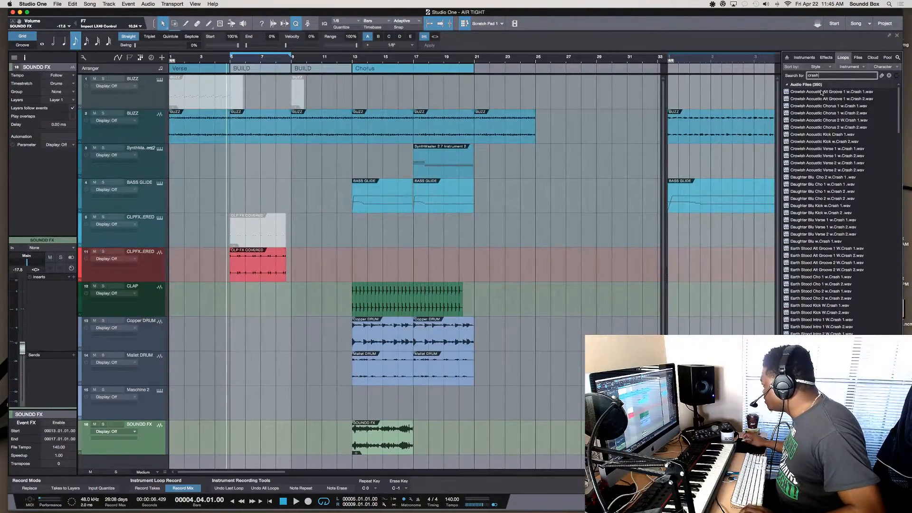
left_click(830, 200)
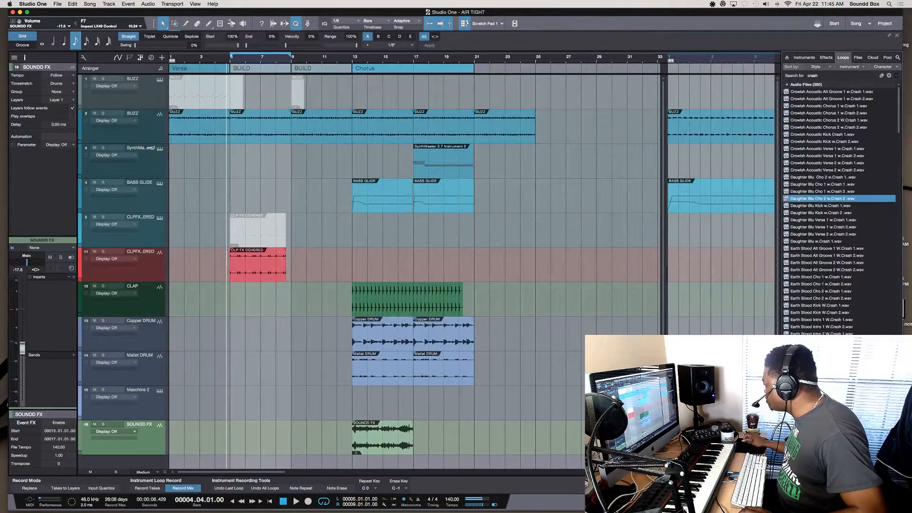
scroll(840, 209, "down", 7)
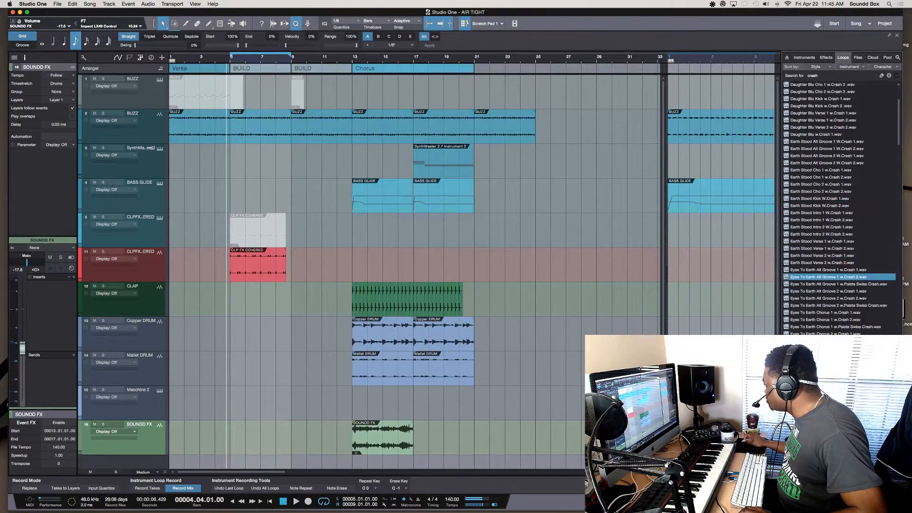
Search the loop library for "car" and audition the files from Scary Lead 01 to the Greeting card musicloop.
left_click(822, 75)
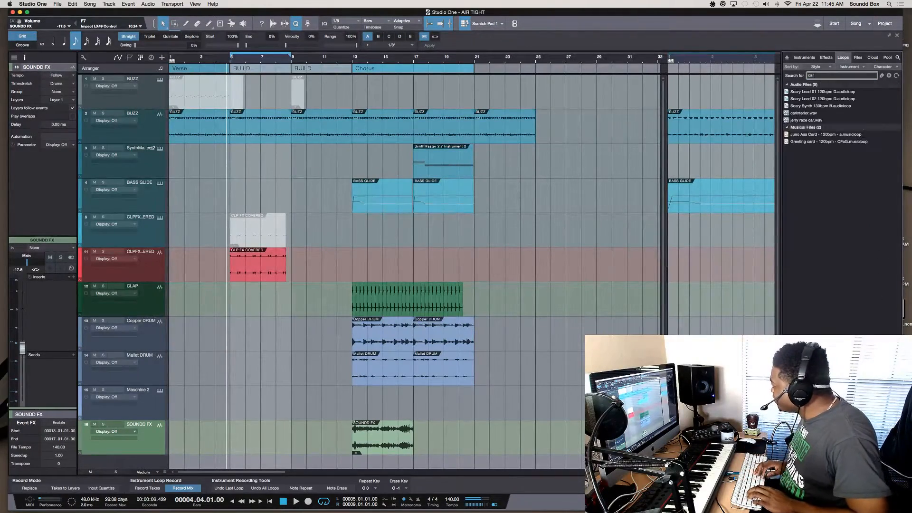
left_click(810, 94)
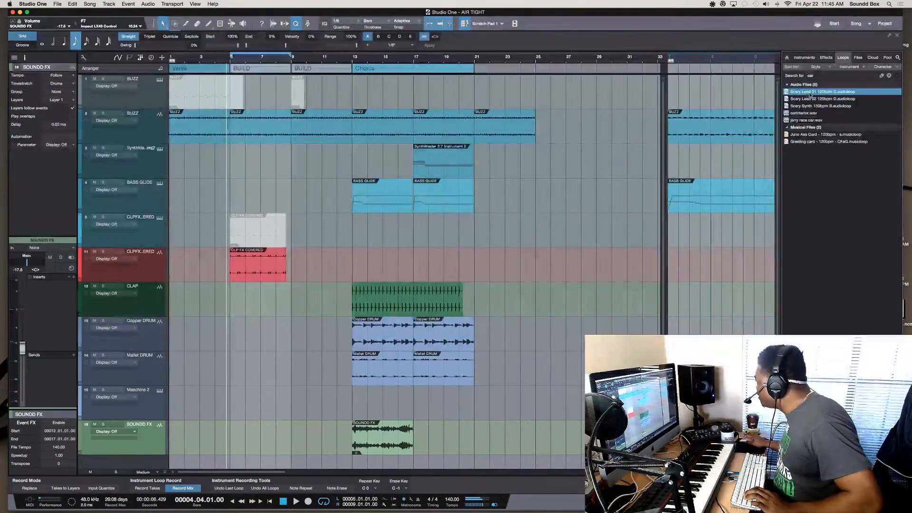
left_click(810, 105)
left_click(807, 114)
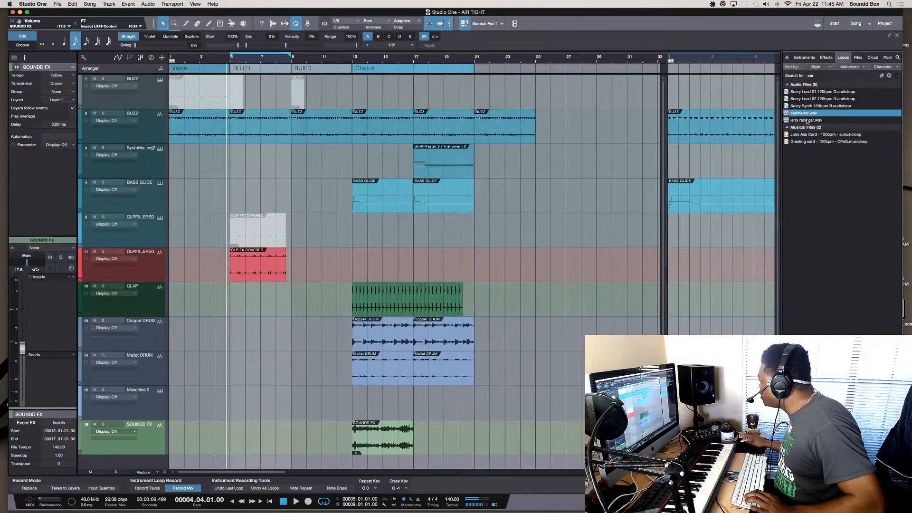
left_click(808, 122)
left_click(805, 135)
left_click(806, 141)
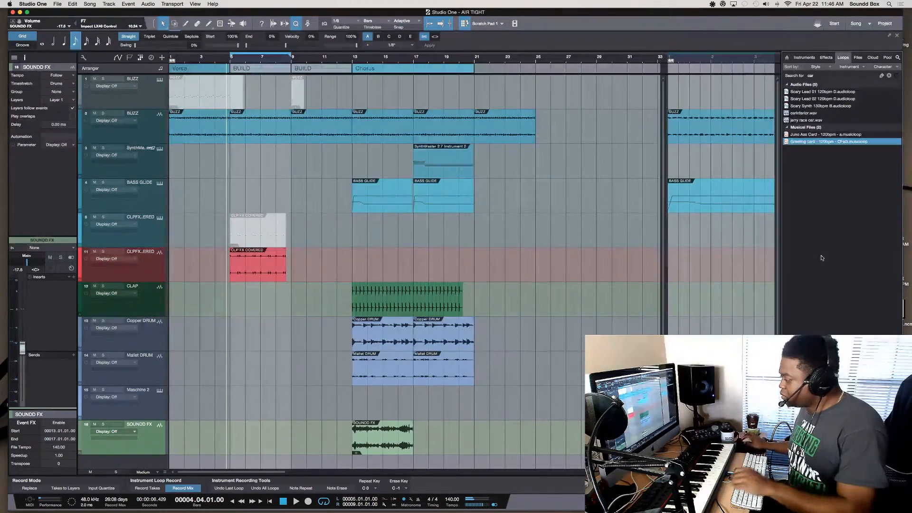
Rehearse the Maschine 2 sound over playback of the BUILD section from just before bar 5.
left_click(154, 414)
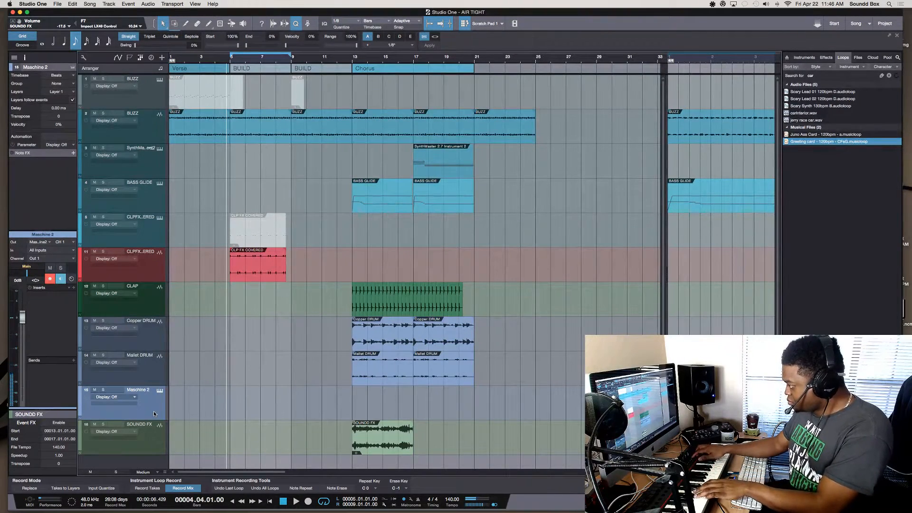
key("space")
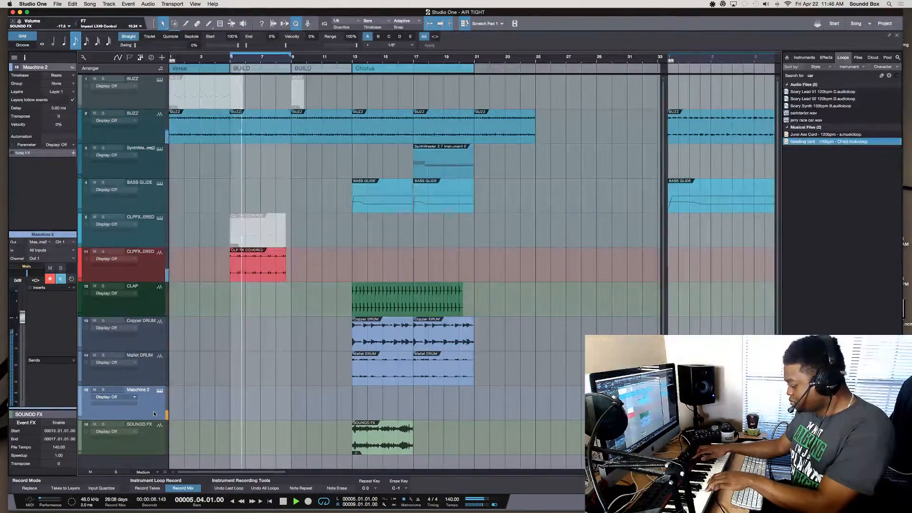
key("space")
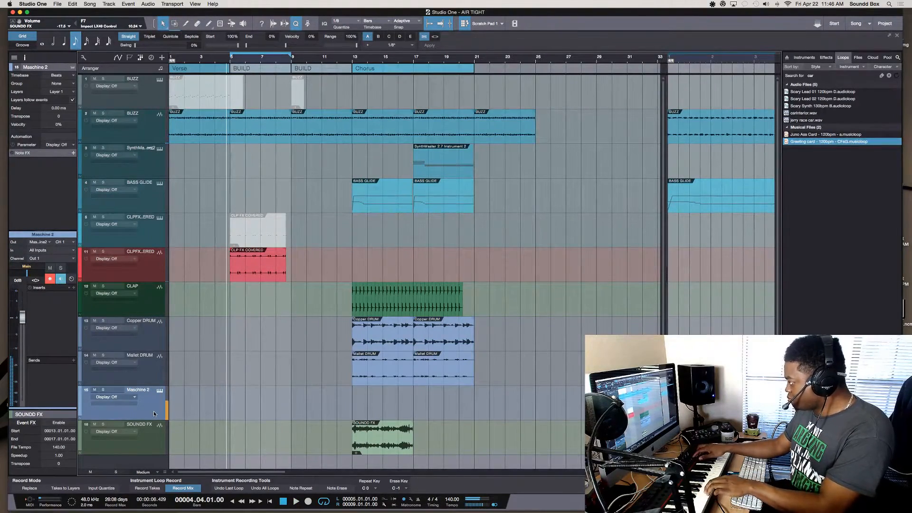
key("space")
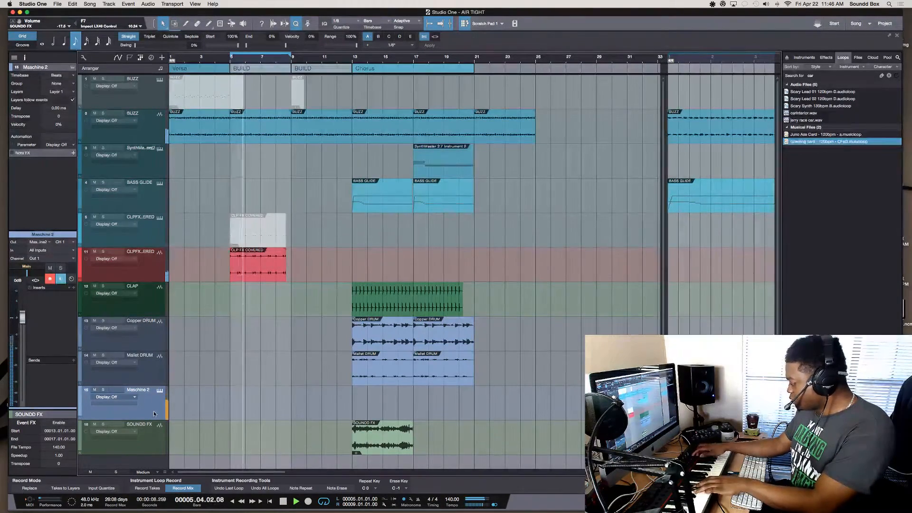
key("space")
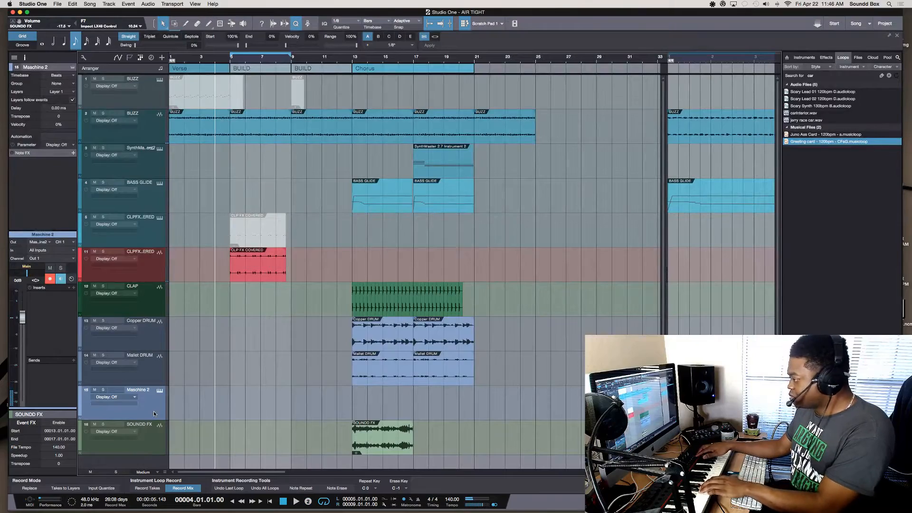
Record the Maschine 2 part into the BUILD section at bar 5.
key("KP_Multiply")
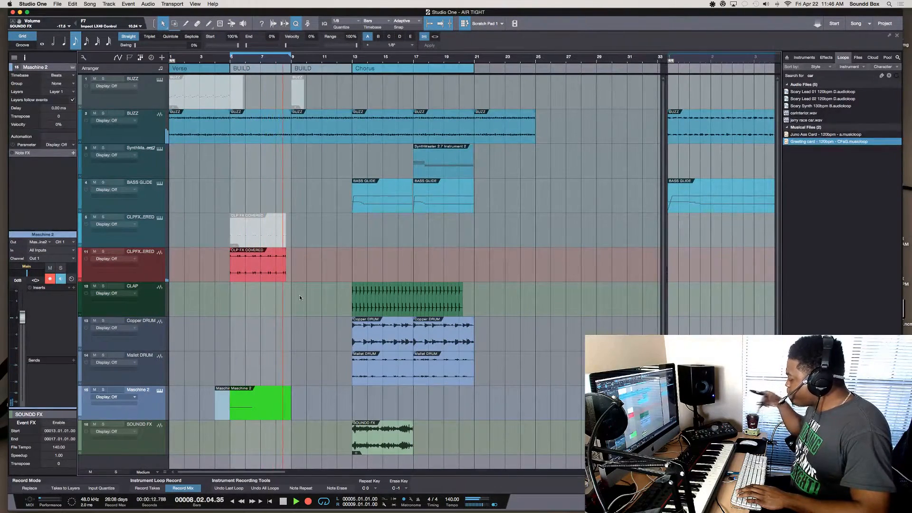
key("space")
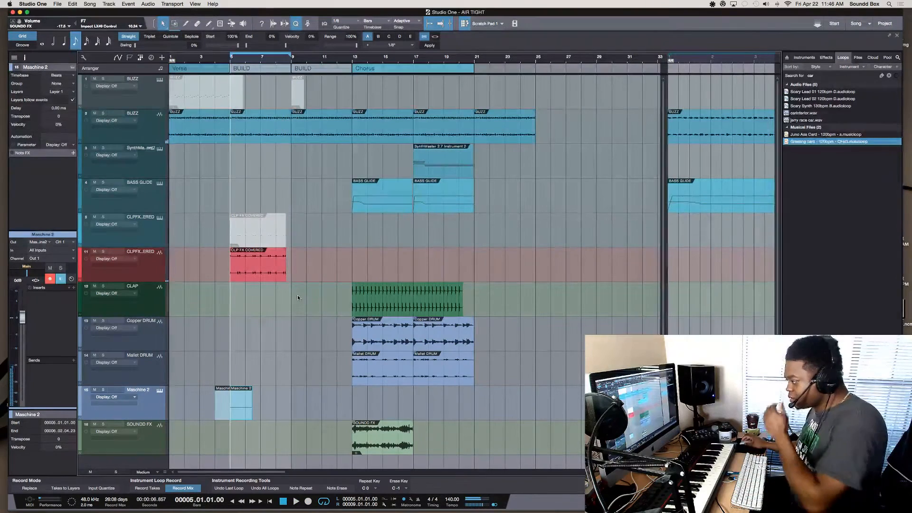
Duplicate the CLP FX COVERED audio clip to bar 9 and extend the loop range to bar 13.
key("space")
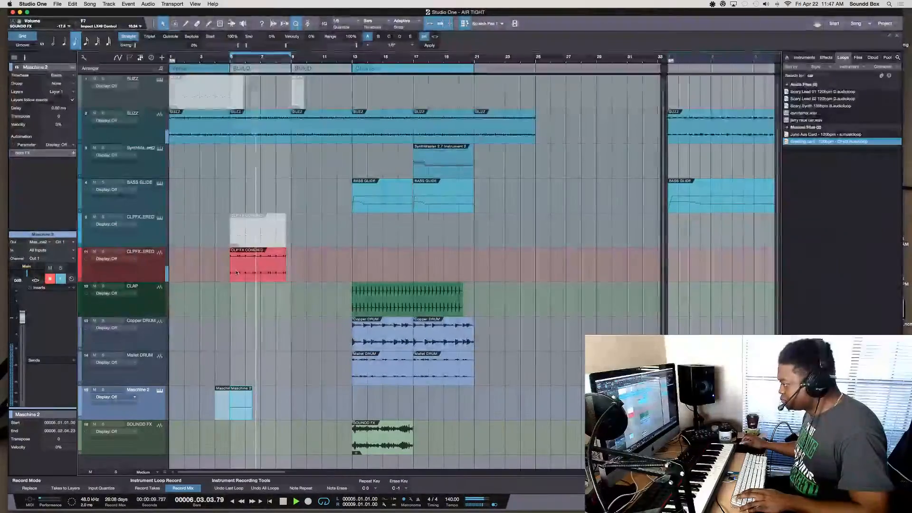
left_click(278, 265)
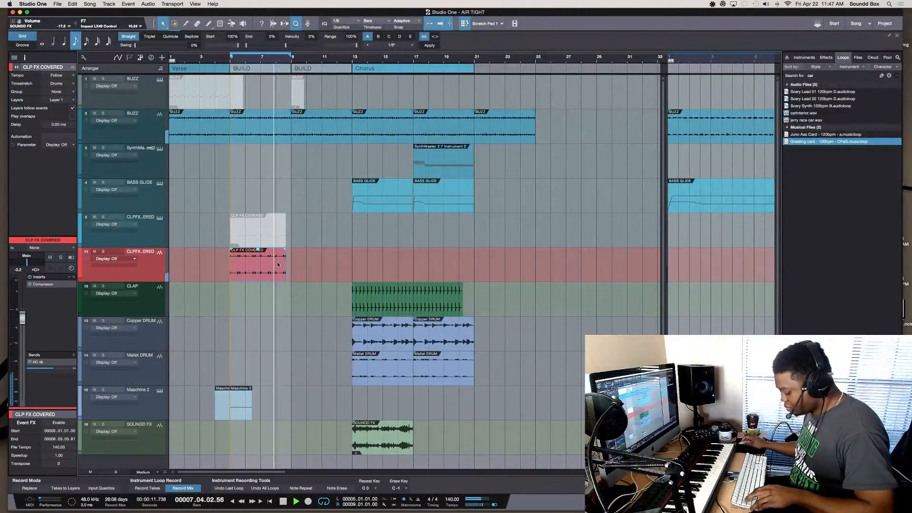
key("d")
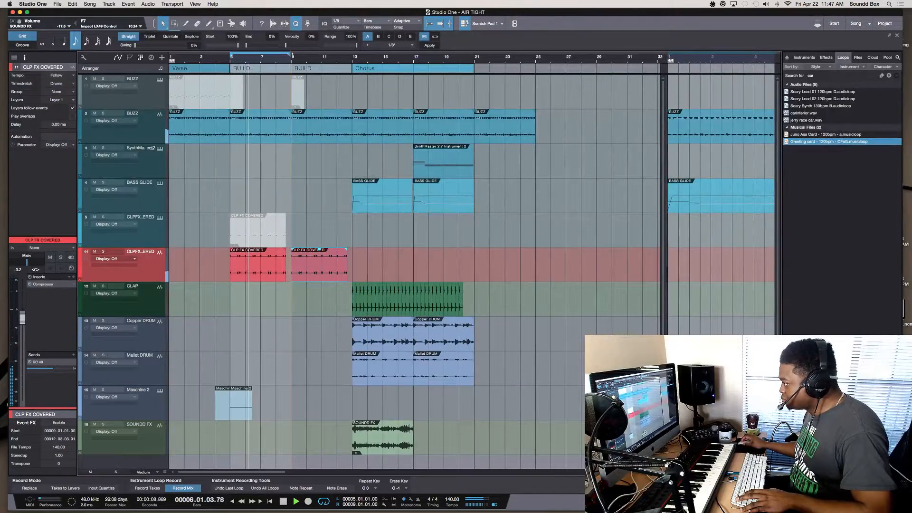
left_click_drag(290, 55, 353, 81)
key("space")
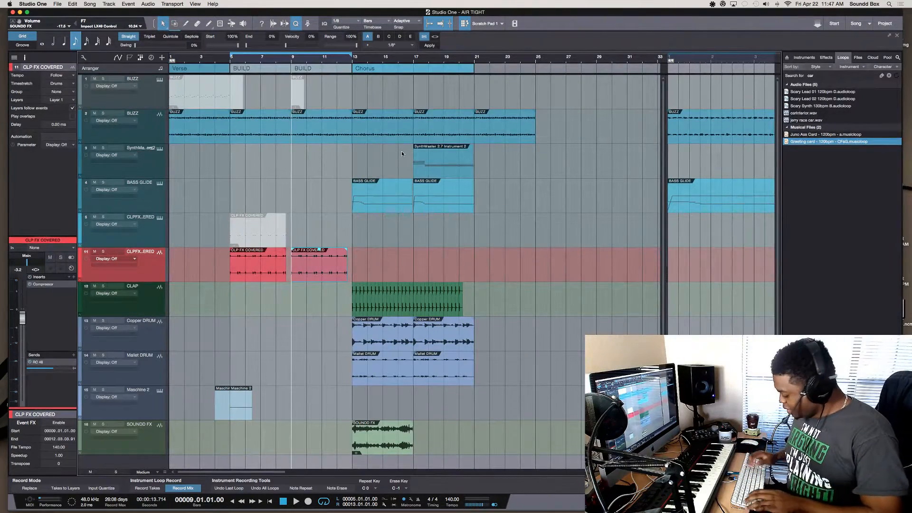
Play back the second BUILD section from bar 9, then audition both BUILD sections from bar 5.
key("space")
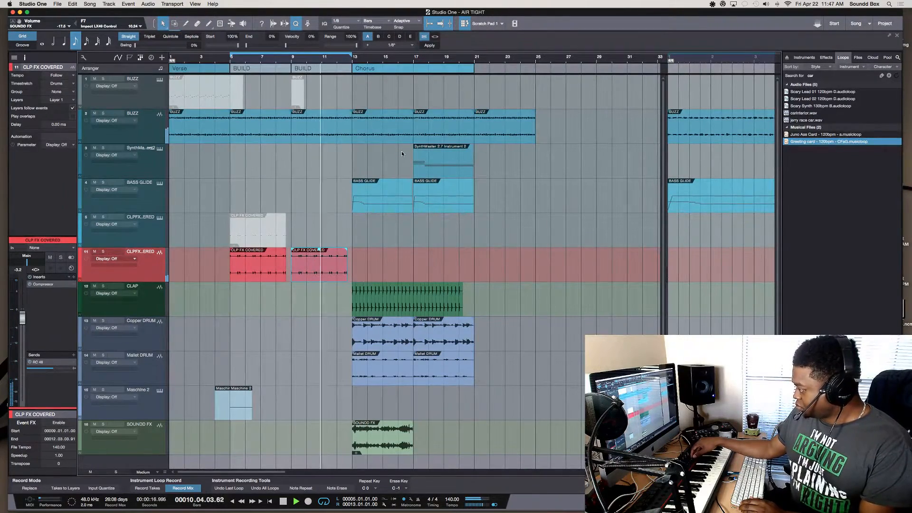
key("space")
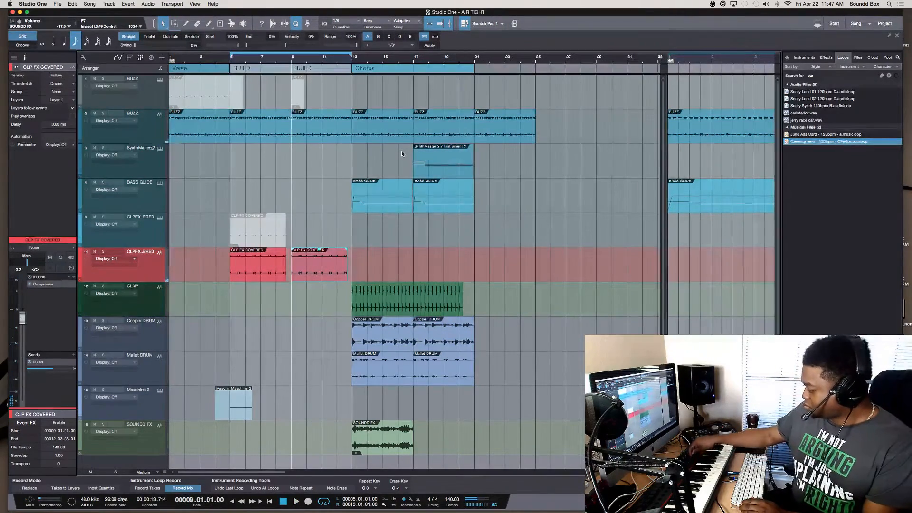
key("KP_Subtract")
key("KP_Subtract")
key("KP_Subtract")
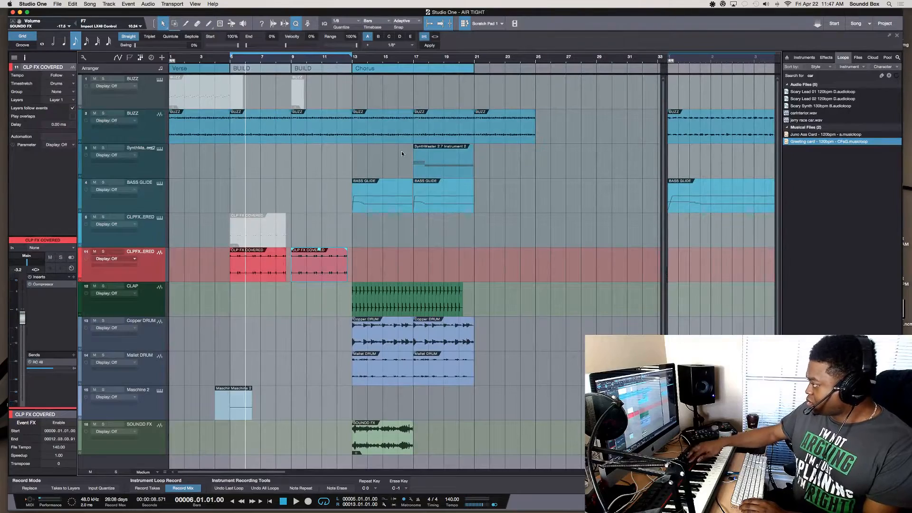
key("KP_Subtract")
key("space")
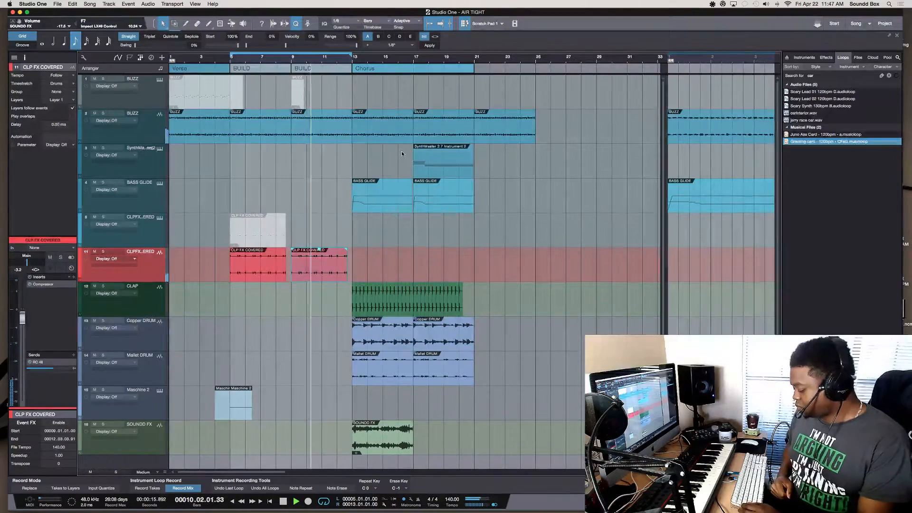
key("space")
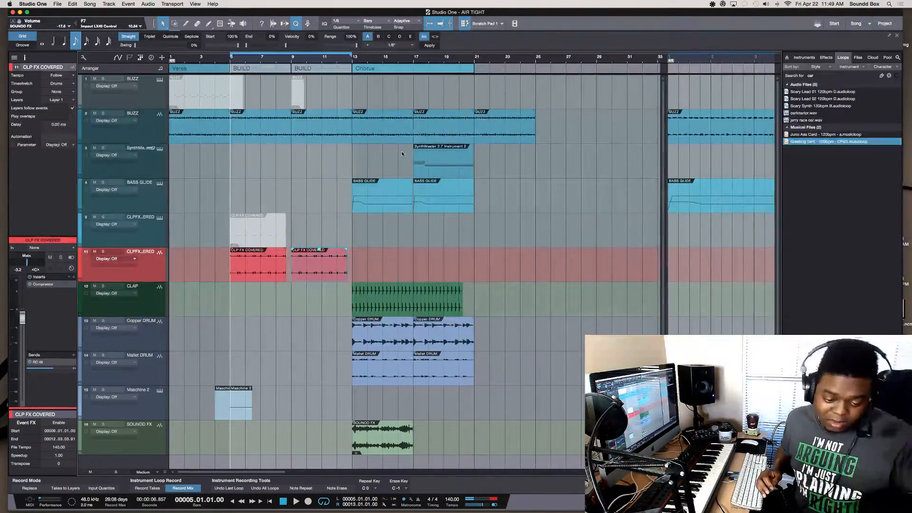
Rehearse the Maschine 2 sound against short playbacks from bar 5 and return the playhead to the song start.
key("space")
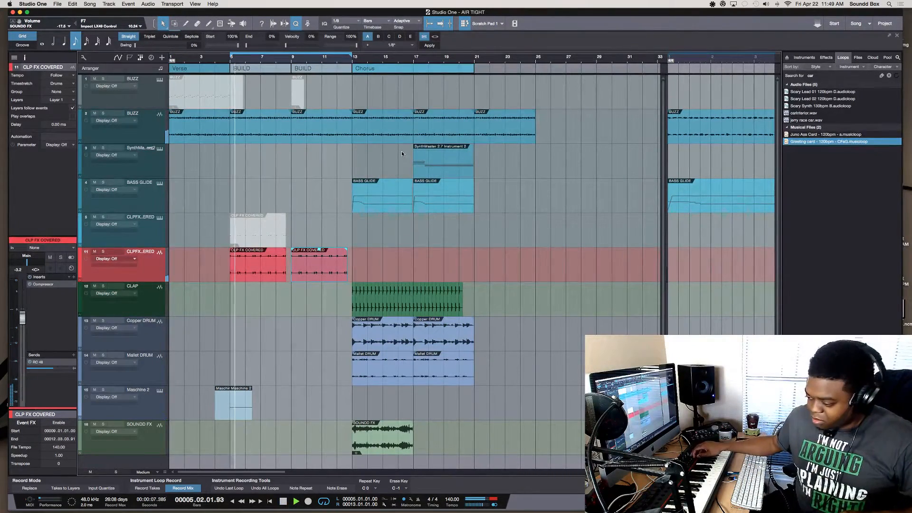
key("space")
key("space")
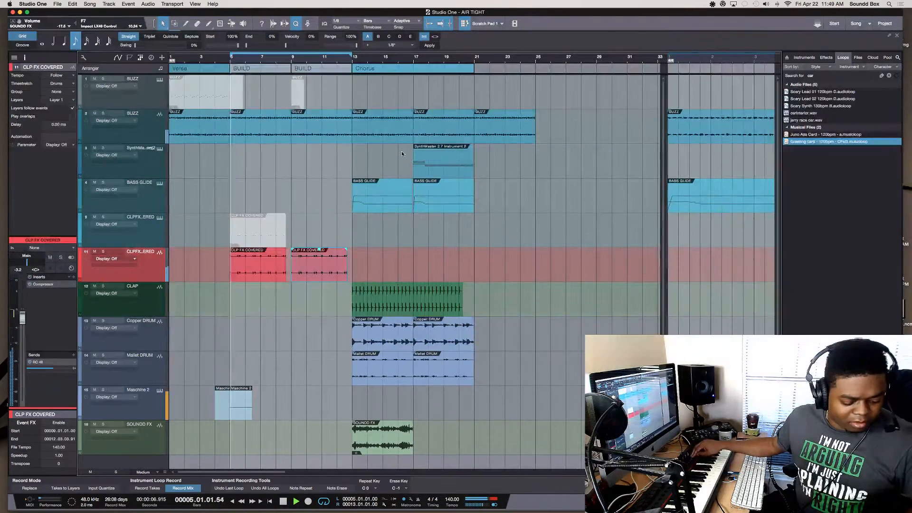
key("space")
key("comma")
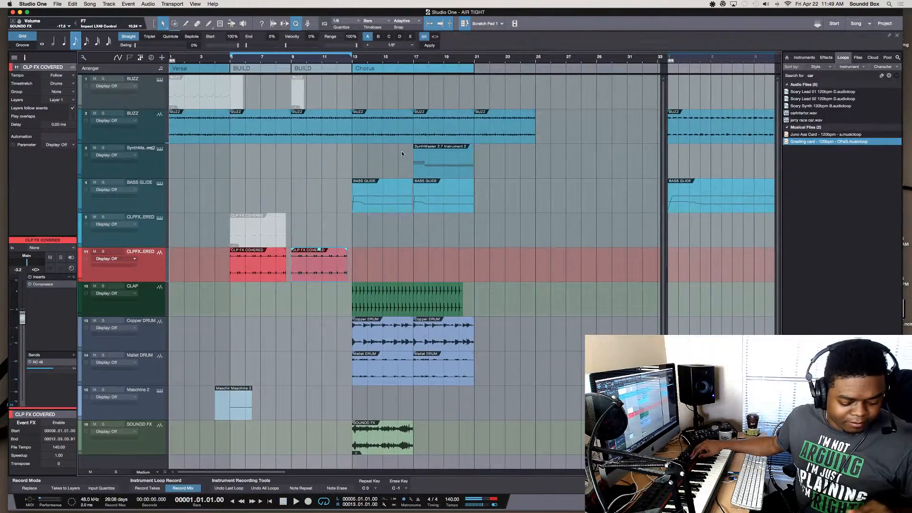
key("space")
key("space")
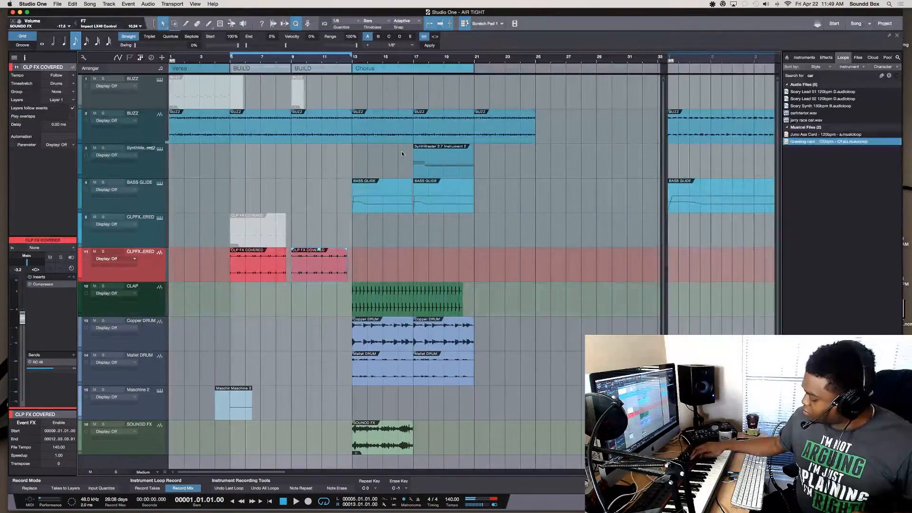
Rehearse the Maschine 2 part over repeated playback of the BUILD section with a lead-in from bar 4.
key("KP_Add")
key("KP_Add")
key("KP_Add")
key("space")
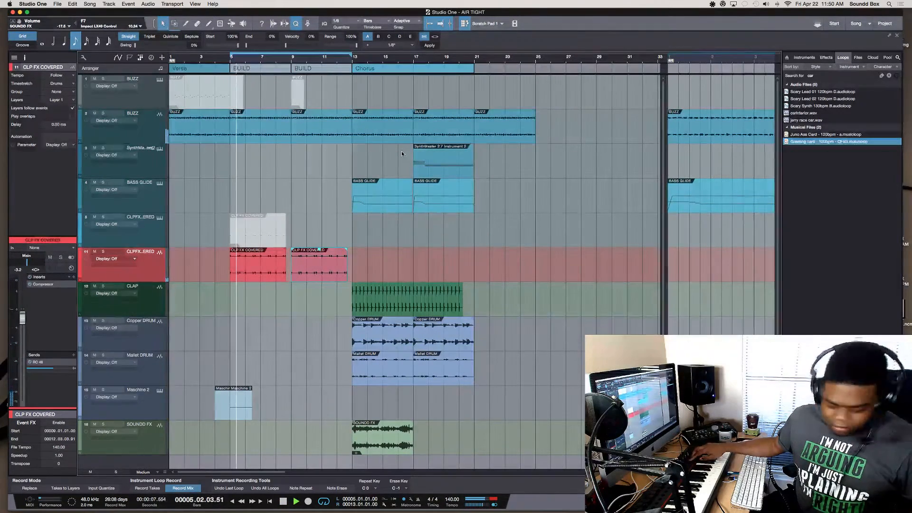
key("space")
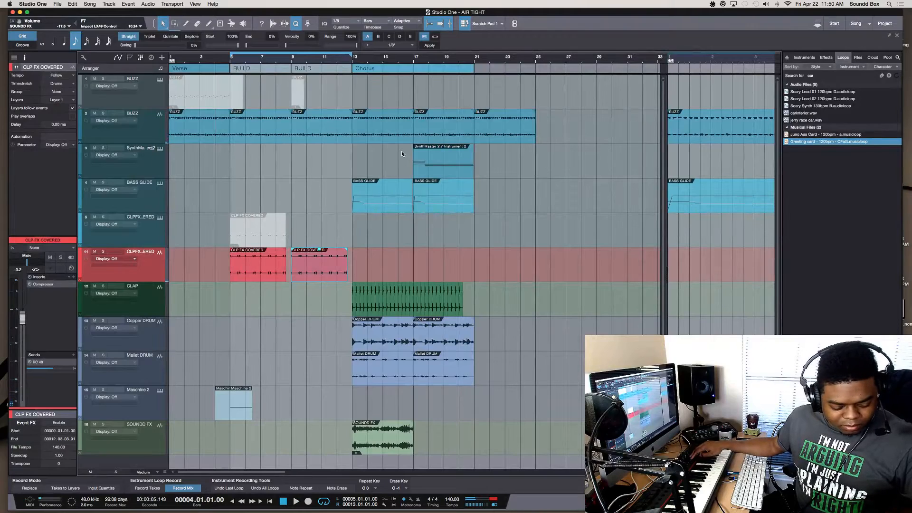
key("space")
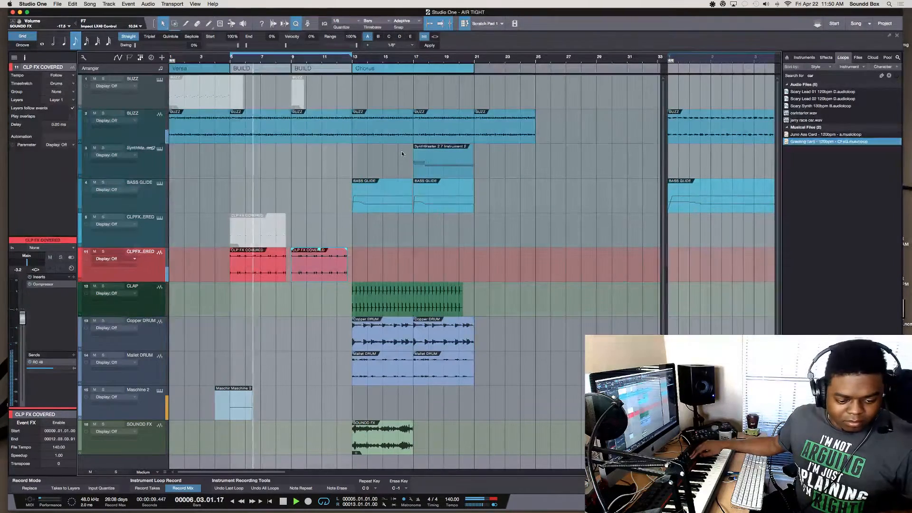
key("space")
key("space")
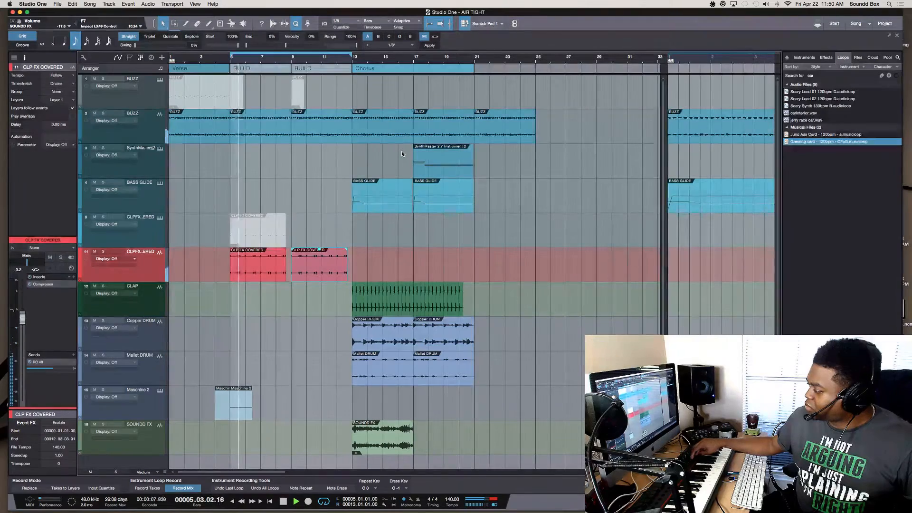
key("space")
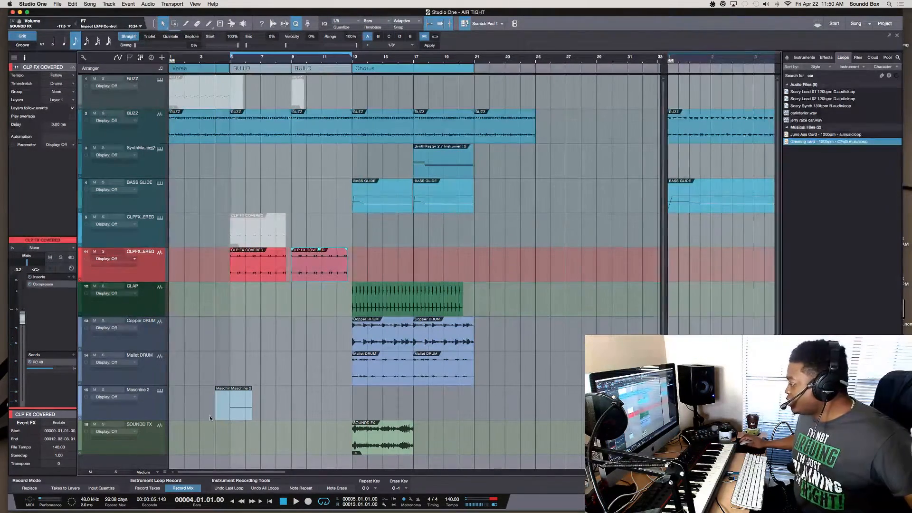
Delete the recorded Maschine 2 clips around bar 5 and play back the BUILD section without them.
left_click(229, 413)
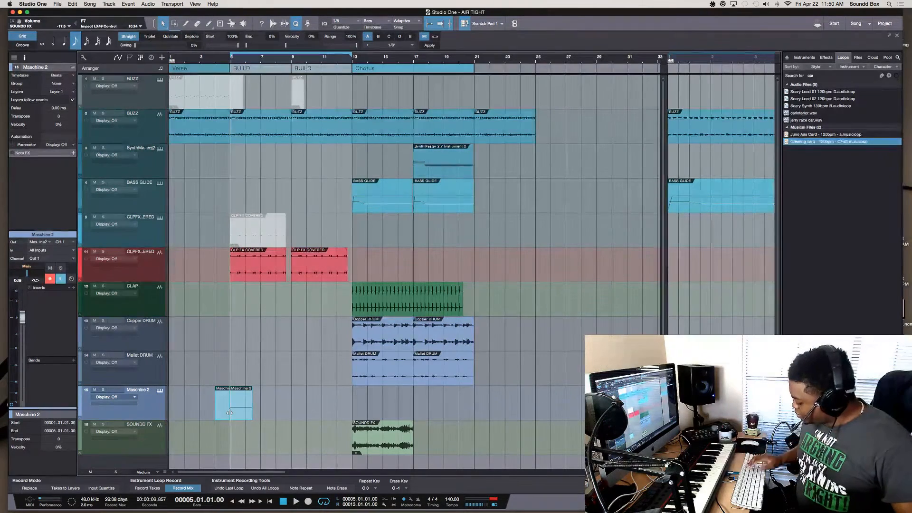
key("Delete")
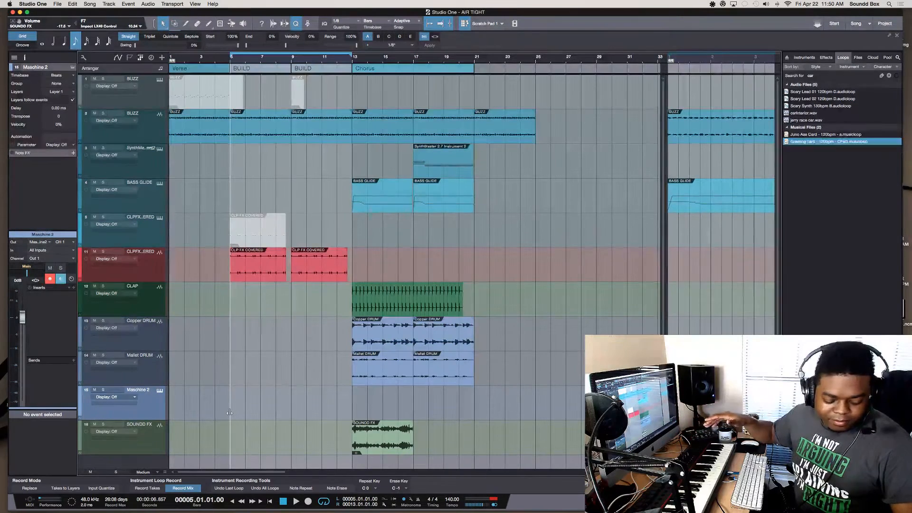
key("space")
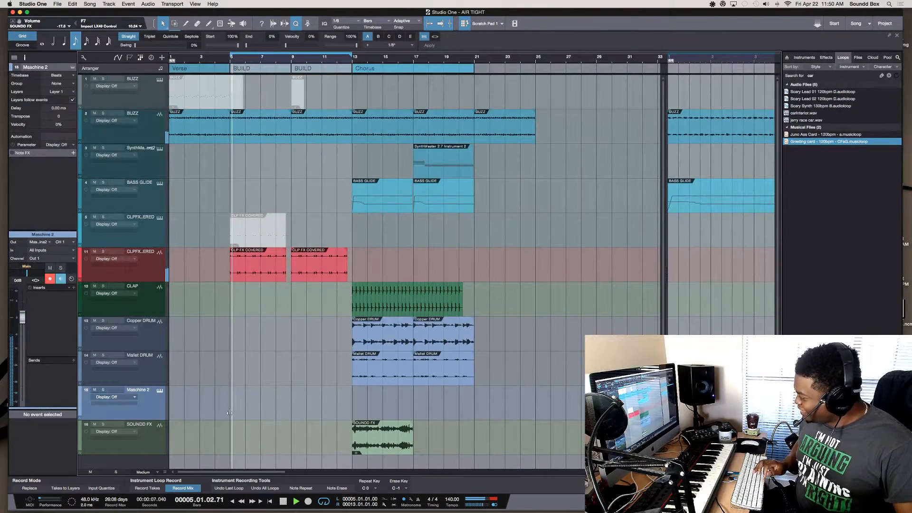
key("space")
key("space")
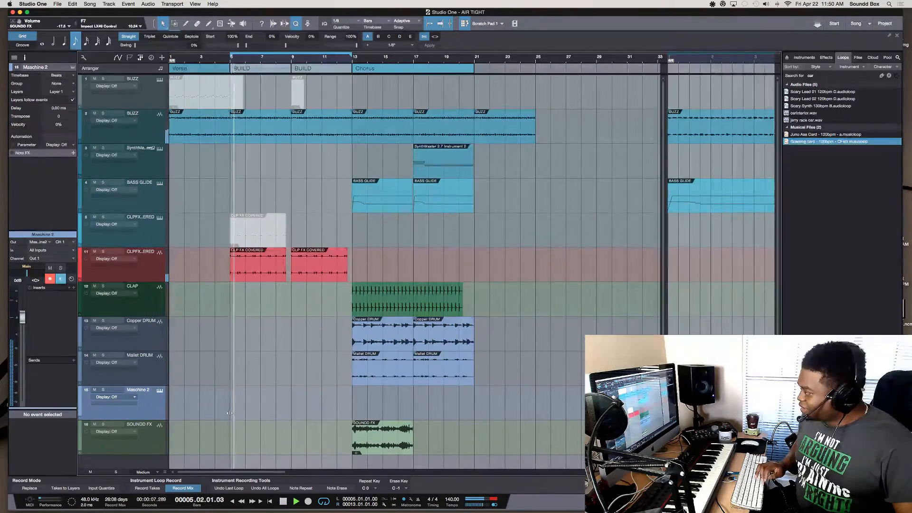
key("space")
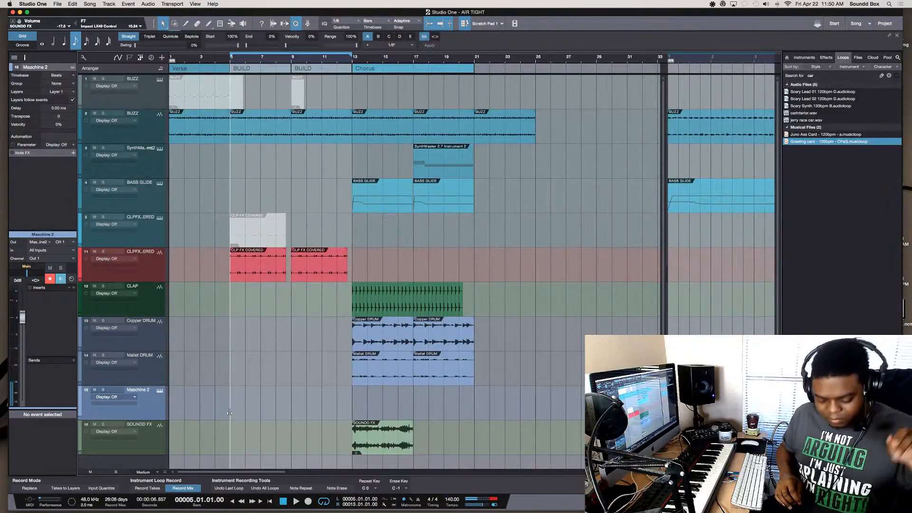
key("space")
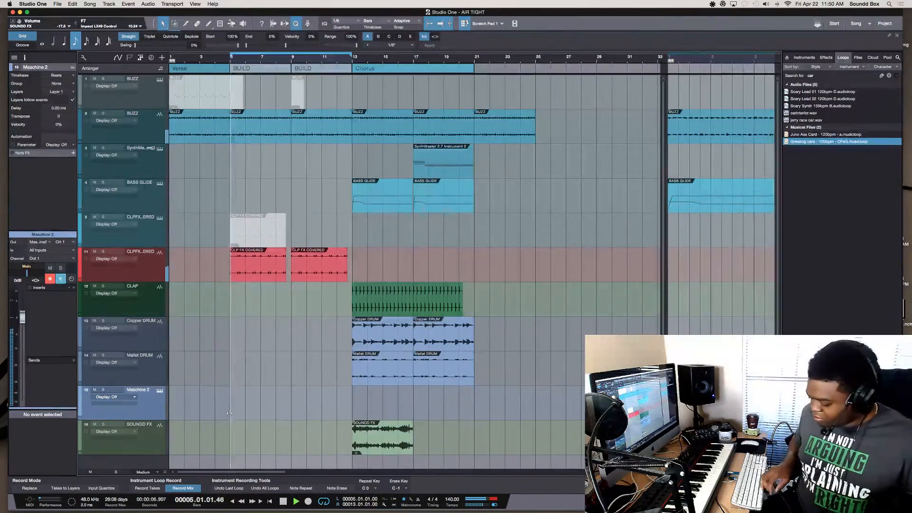
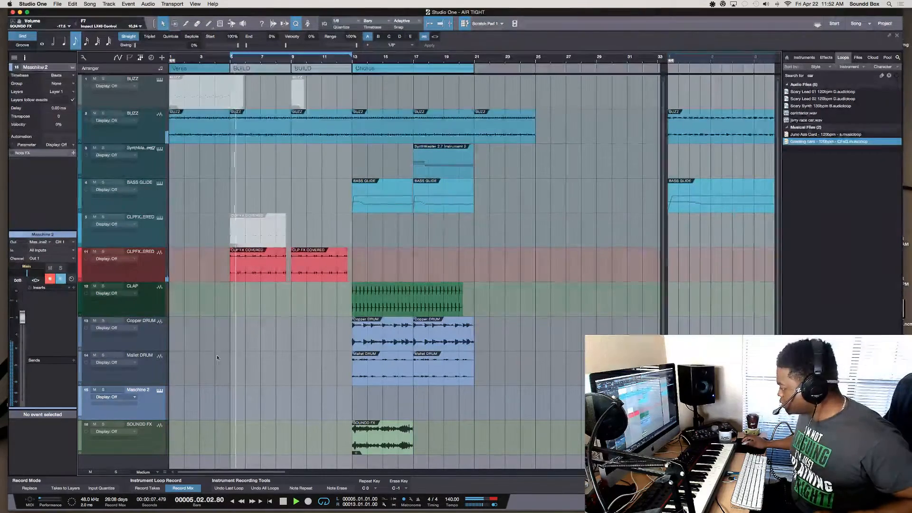
Audition closed hi-hat samples in the Maschine 2 instrument during playback and load ClosedHH 606 1 on sound 10.
left_click(158, 390)
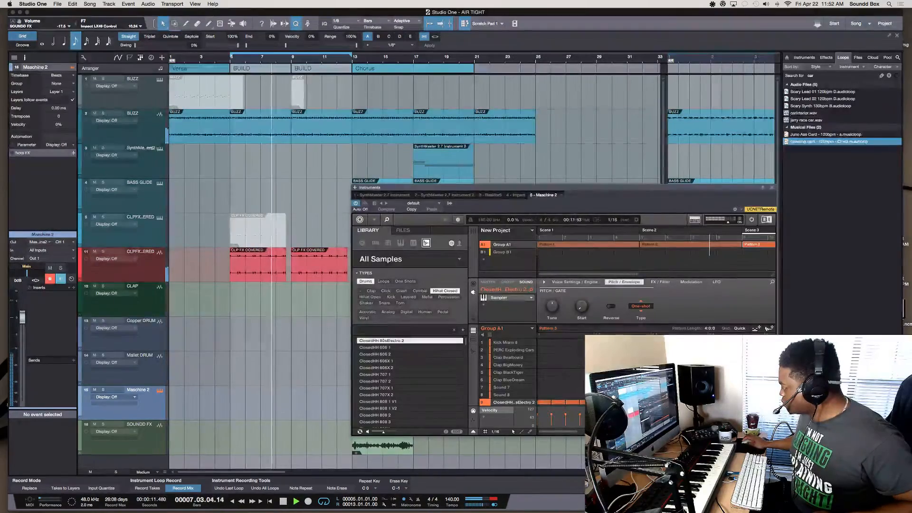
scroll(613, 399, "down", 1)
scroll(613, 399, "right", 10)
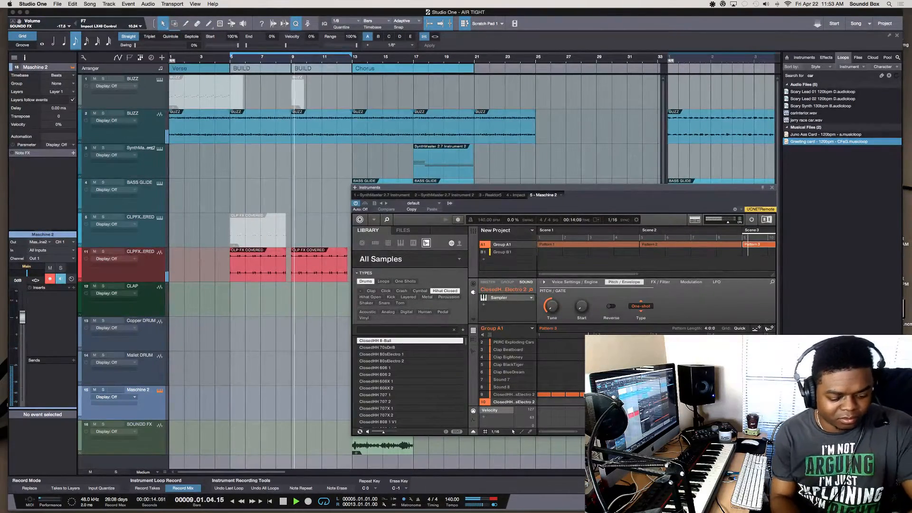
key("Down")
key("Down")
key("Down")
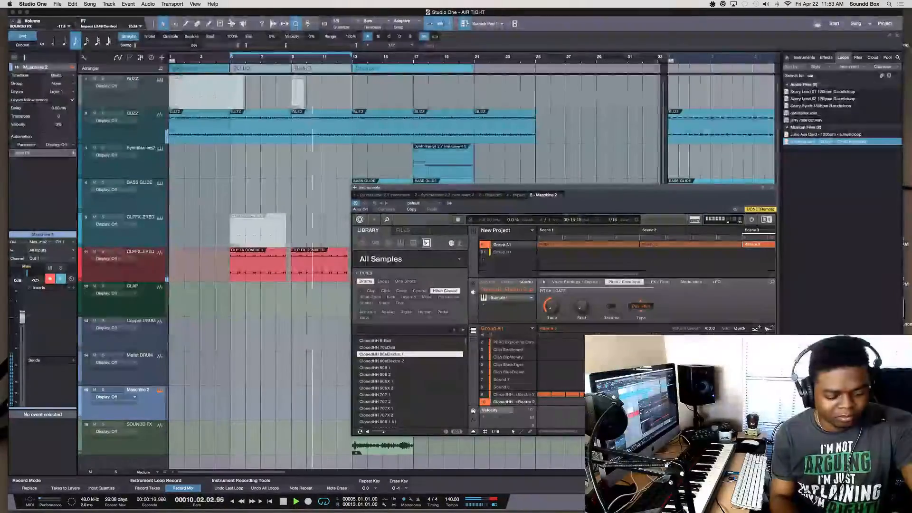
key("Down")
key("Up")
key("Down")
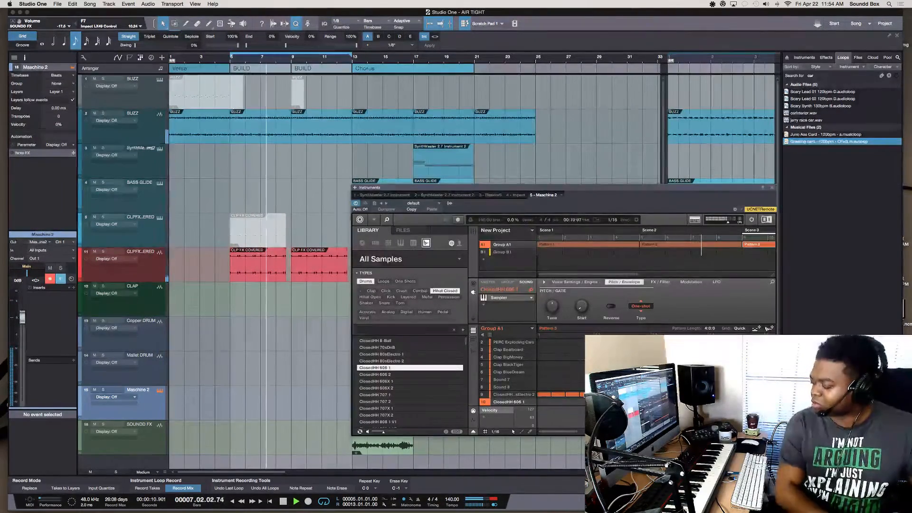
key("space")
key("comma")
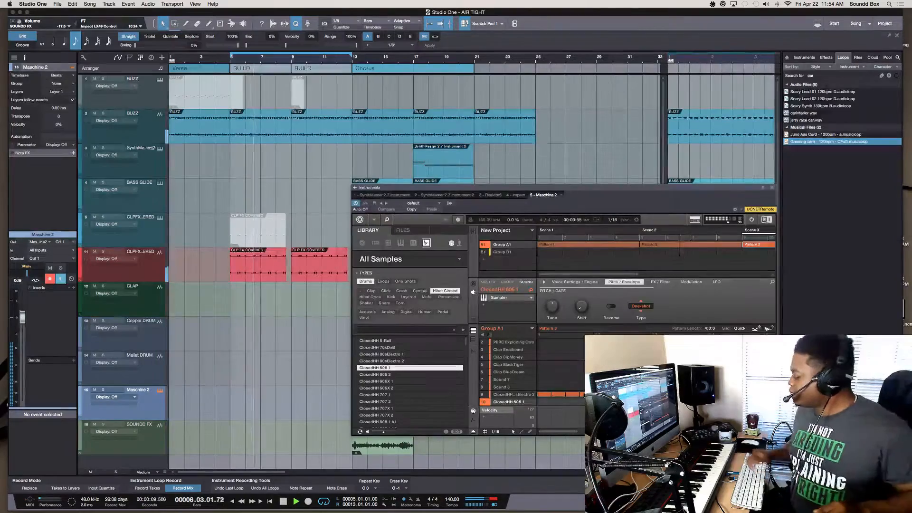
key("space")
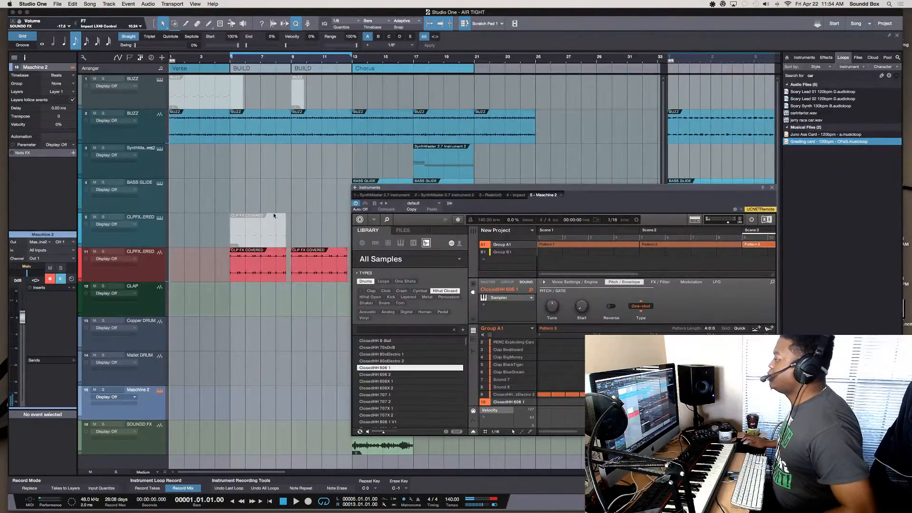
Duplicate the Verse section in the arranger track so the copy starts at bar 5.
left_click(210, 69)
right_click(212, 69)
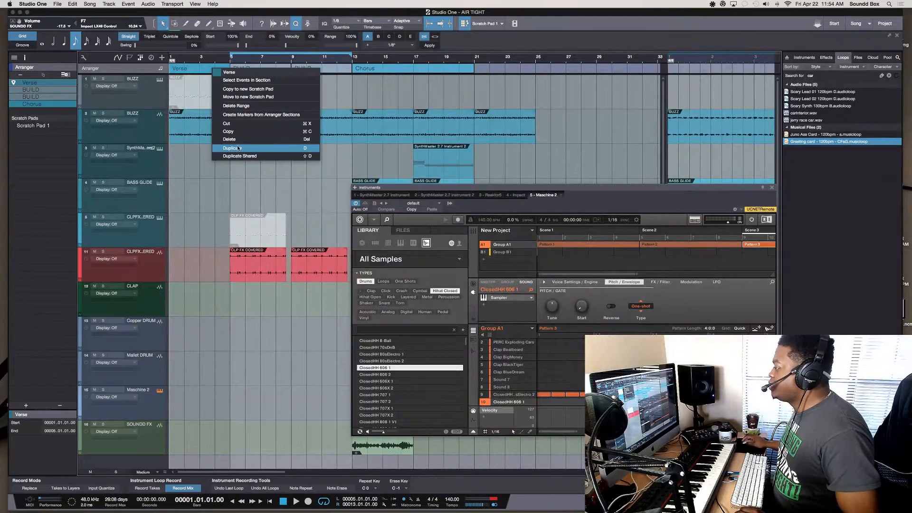
left_click(262, 150)
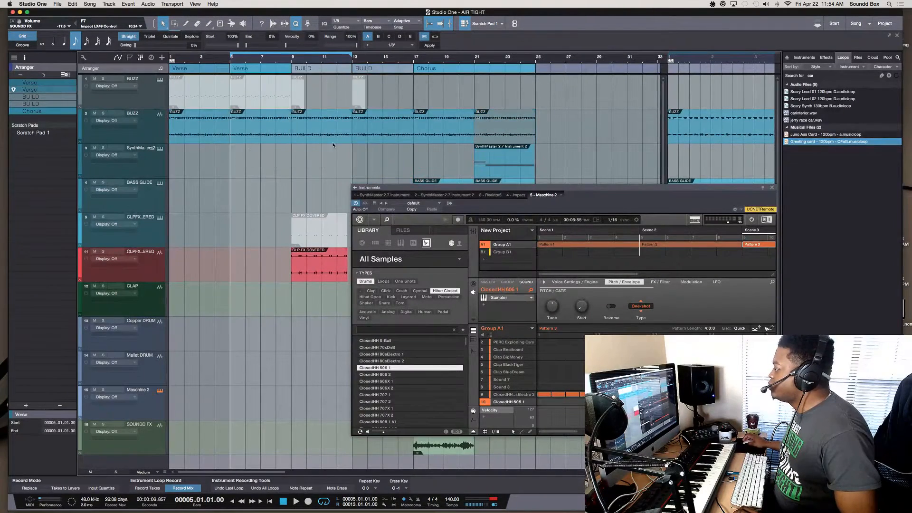
left_click_drag(409, 190, 562, 270)
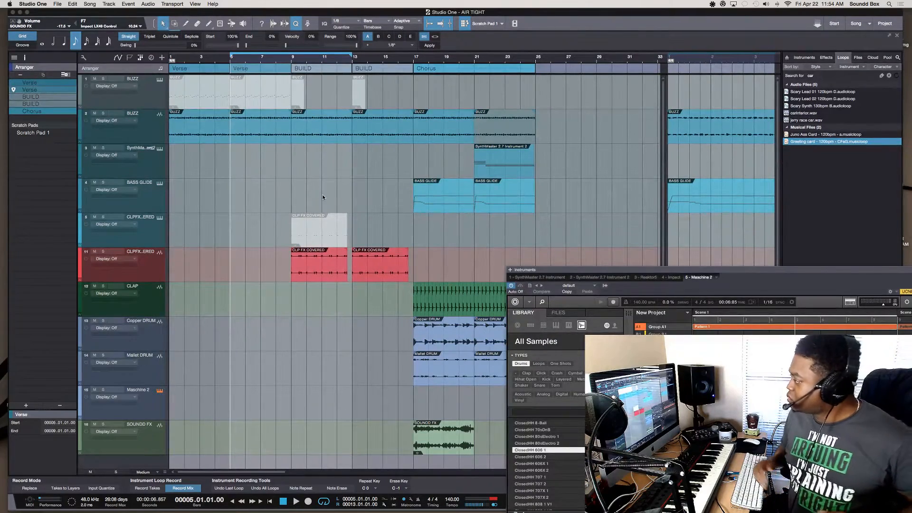
right_click(254, 70)
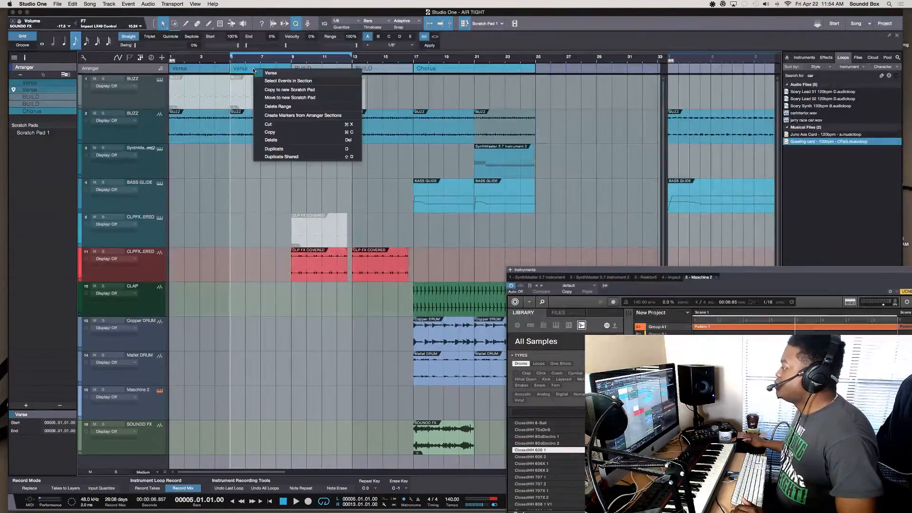
left_click(279, 106)
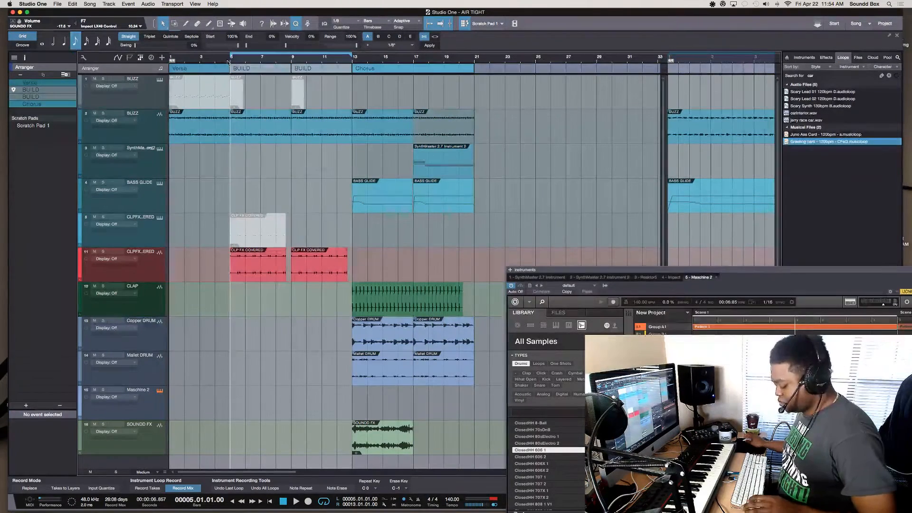
key("super+z")
Delete the second Verse section from the arranger track, keeping its events, and extend the first Verse section to bar 9.
right_click(244, 71)
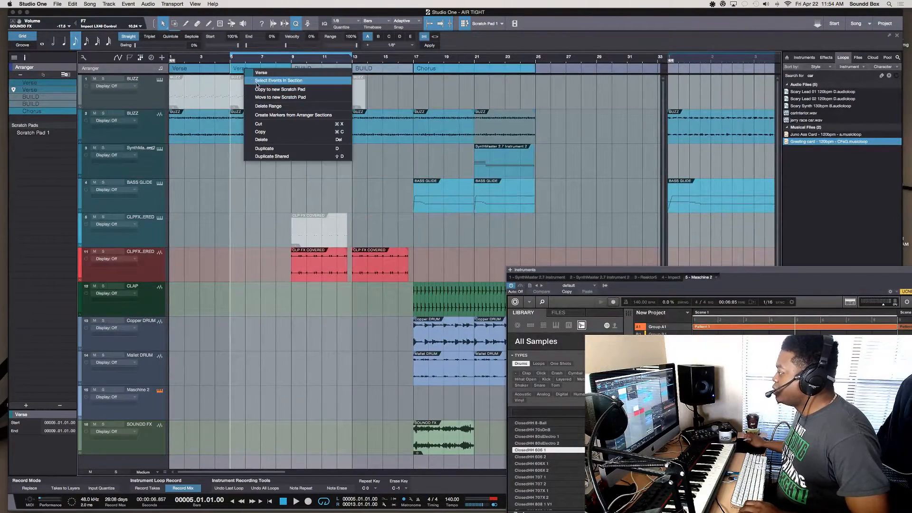
left_click(289, 141)
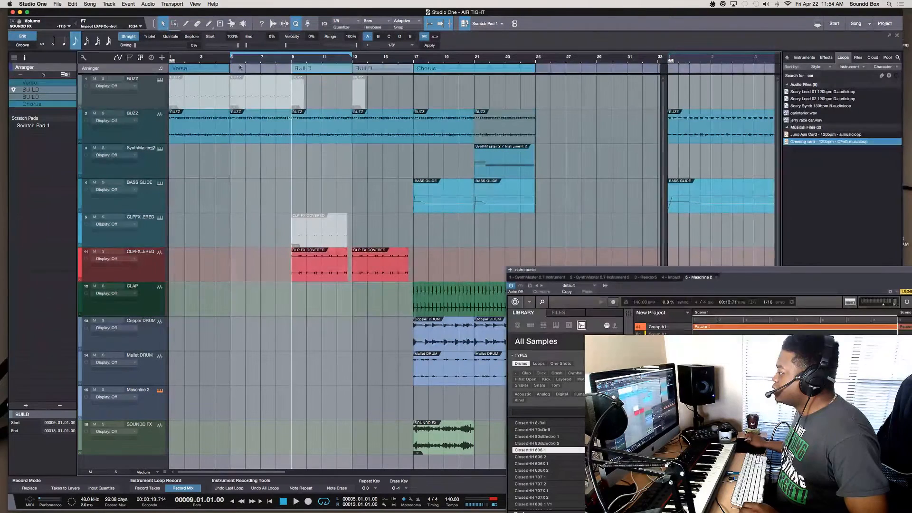
left_click_drag(230, 70, 289, 75)
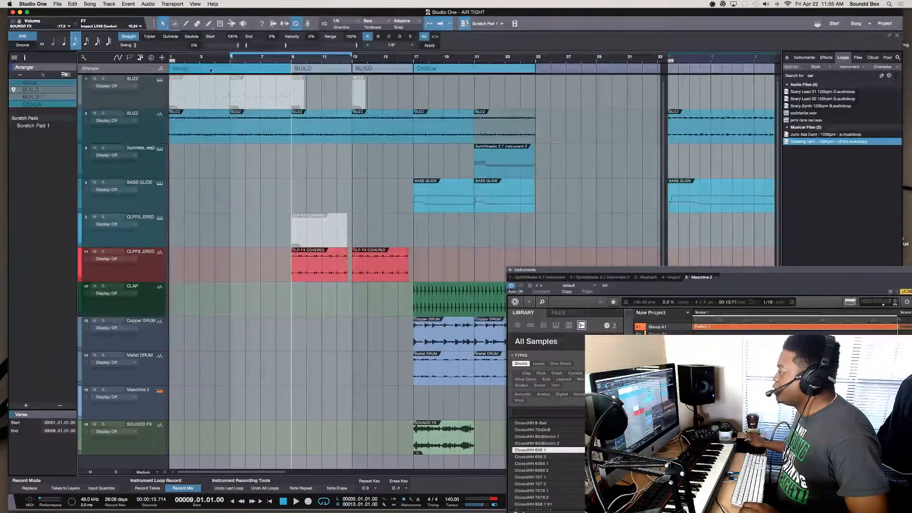
Rename the Verse section at bar 1 to INTRO and change its colour to orange.
right_click(183, 71)
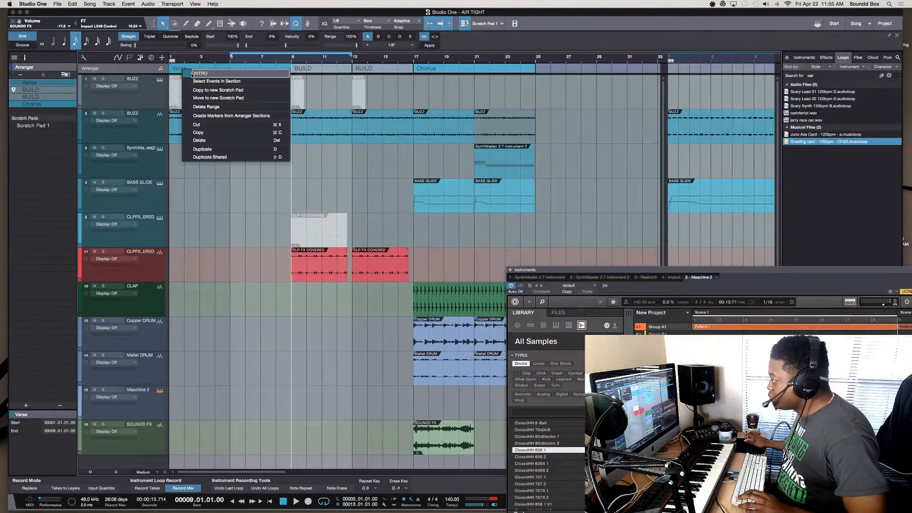
left_click(189, 74)
left_click(207, 120)
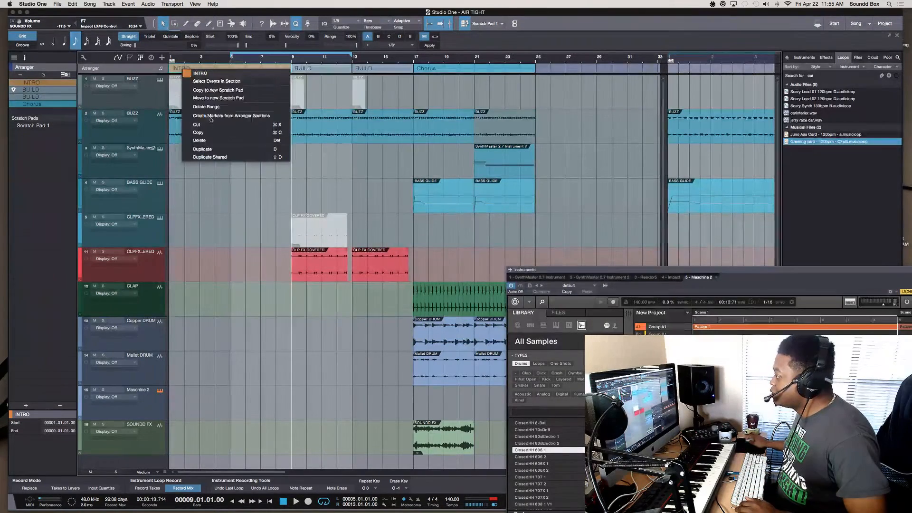
left_click(328, 91)
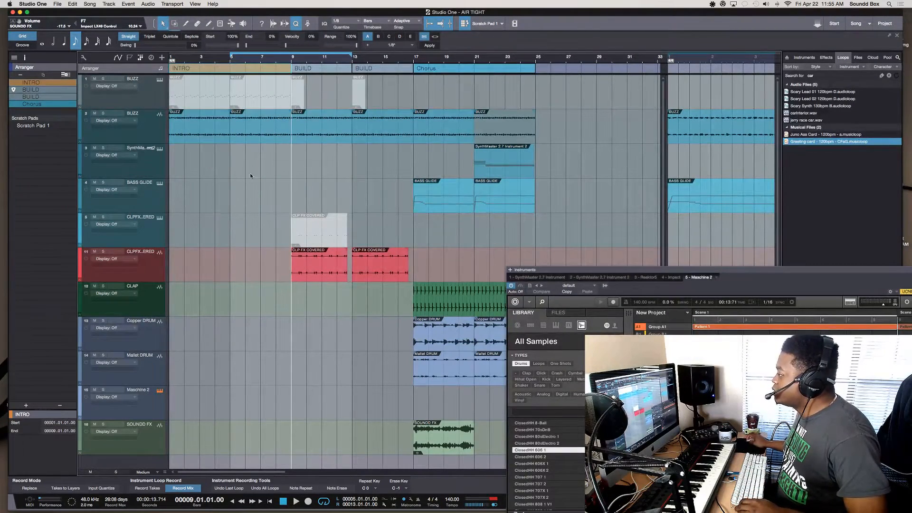
Play back the arrangement briefly and set the loop range from bar 9 to bar 17, covering both BUILD sections.
key("space")
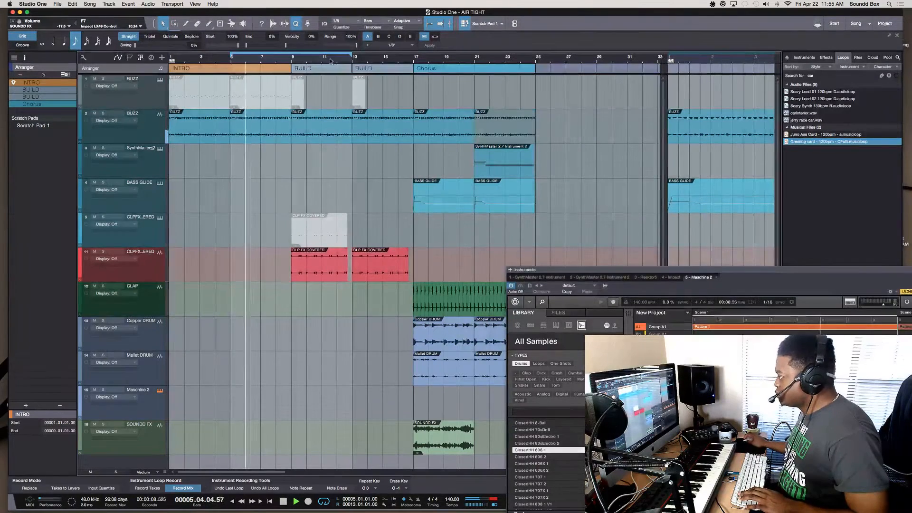
key("space")
left_click(292, 58)
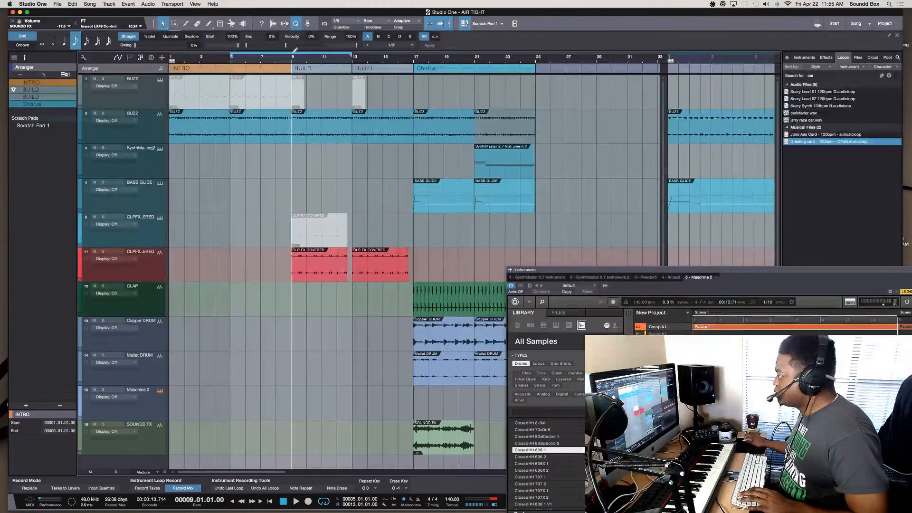
left_click_drag(338, 52, 418, 72)
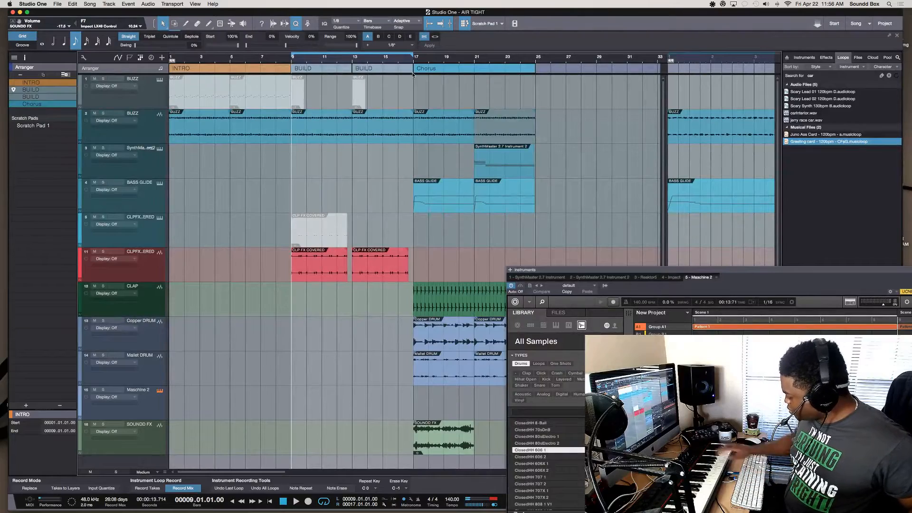
Play back the looped BUILD sections, starting from bar 9 and again with a lead-in from bar 7.
key("KP_Multiply")
key("space")
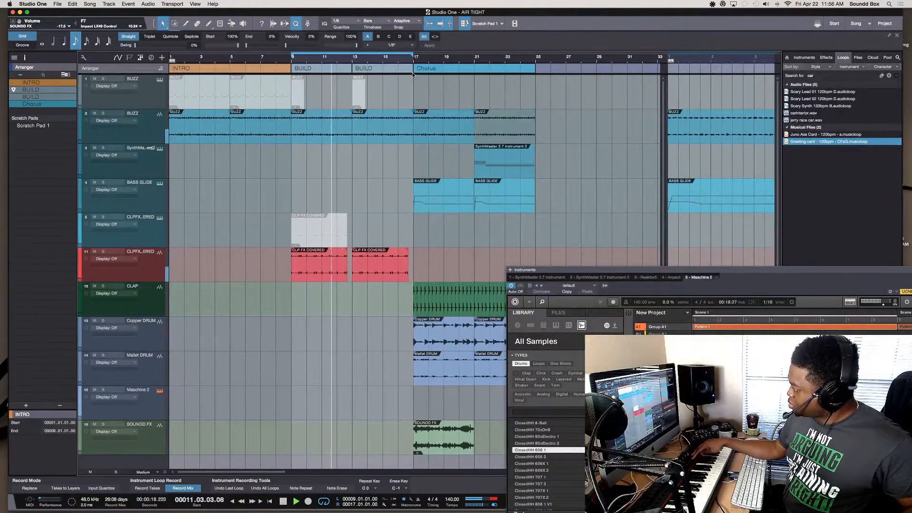
key("space")
key("KP_Subtract")
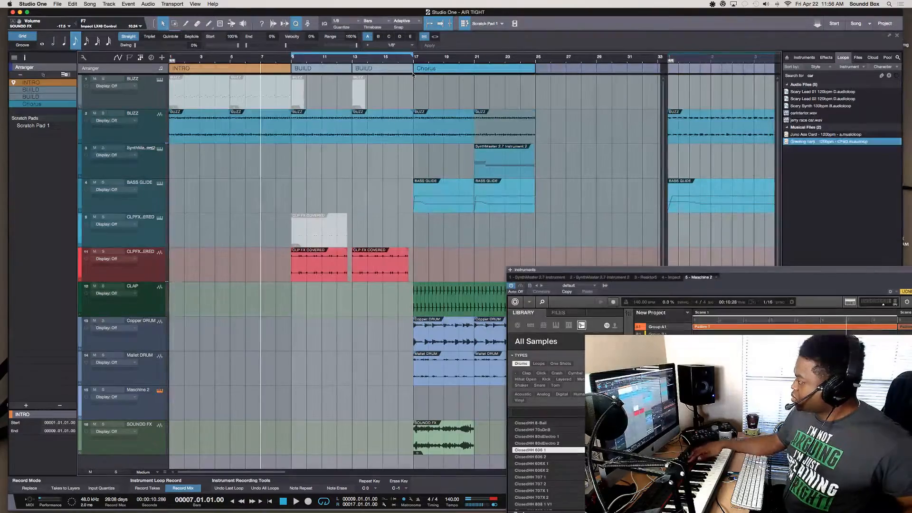
key("space")
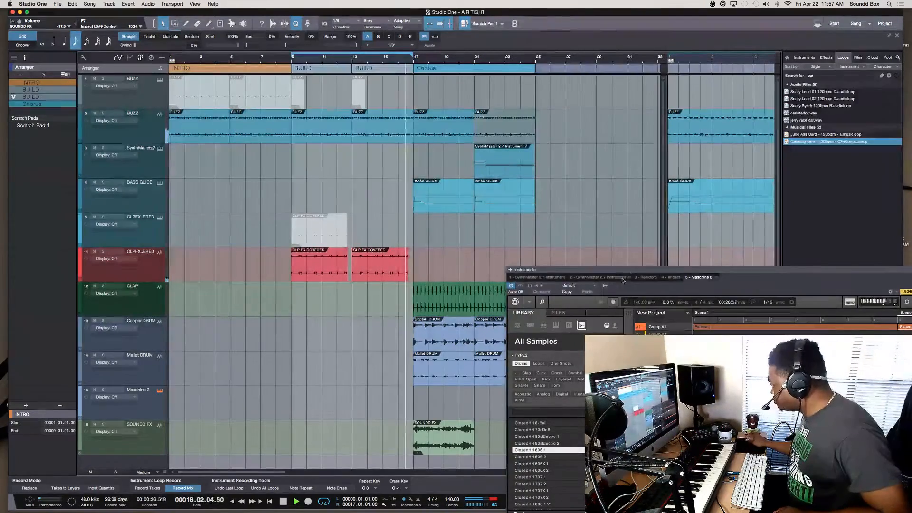
Check the end of the closed hi-hat pattern in the Maschine 2 instrument during playback and save the song.
left_click_drag(633, 272, 338, 179)
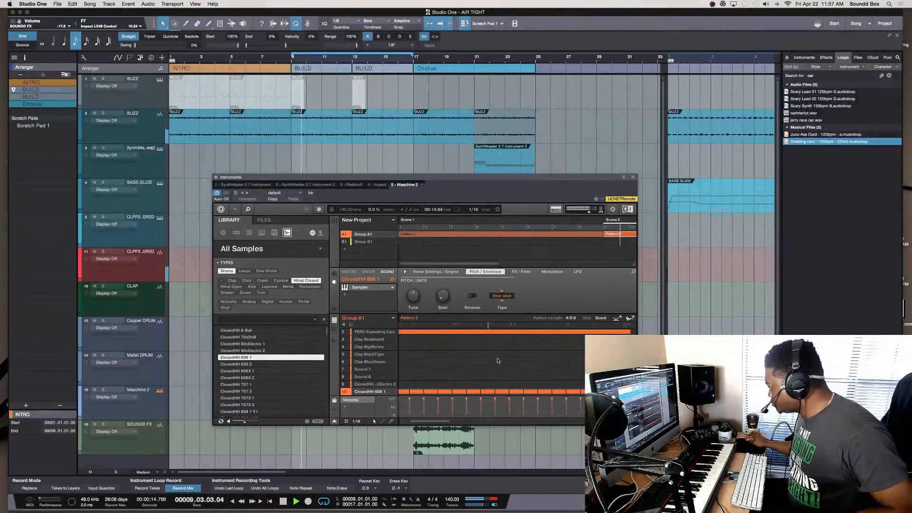
scroll(498, 361, "right", 10)
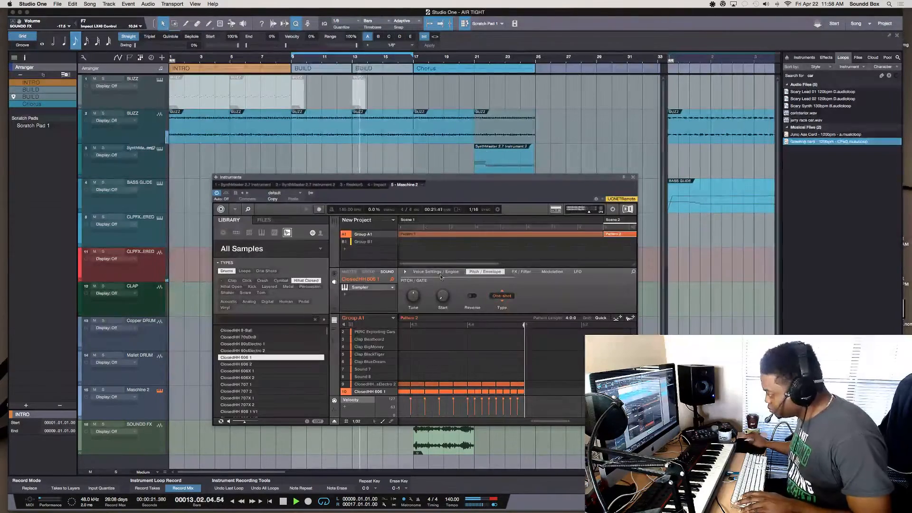
left_click(451, 155)
key("super+s")
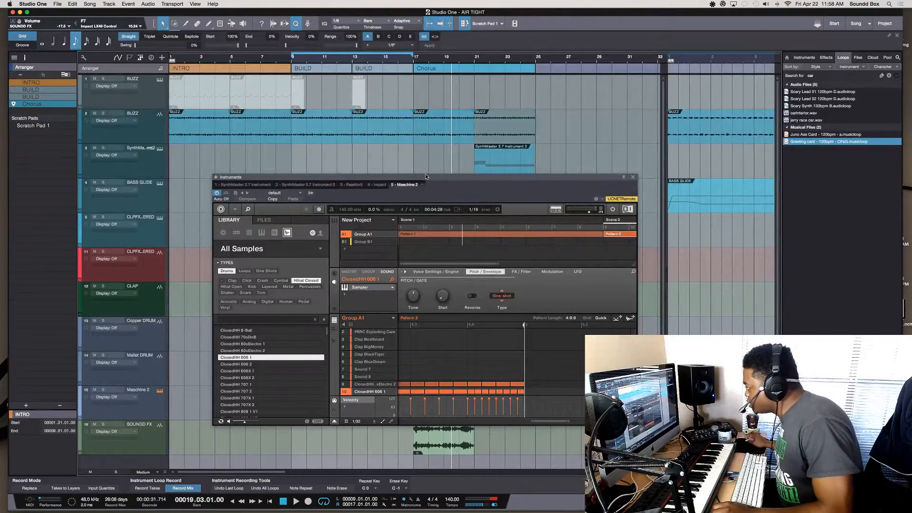
mouse_move(425, 176)
left_mouse_down()
mouse_move(449, 182)
mouse_move(436, 168)
left_mouse_up()
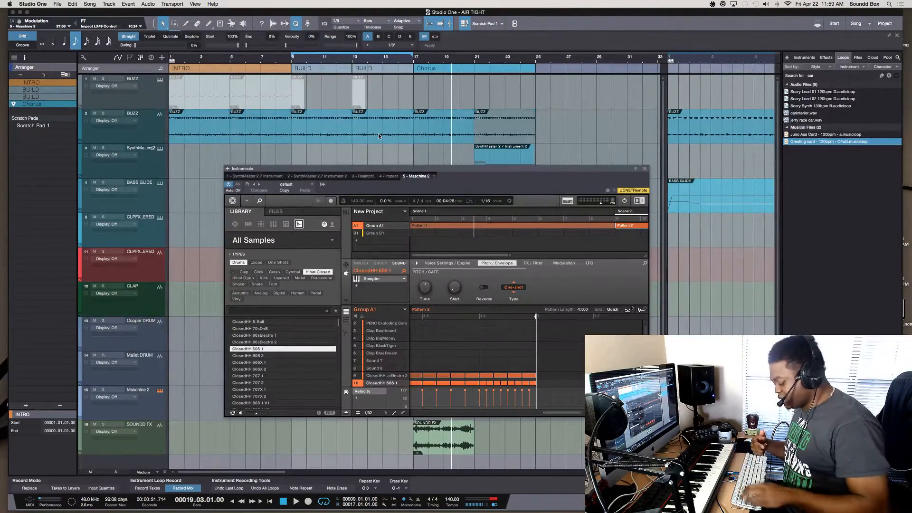
key("super+Tab")
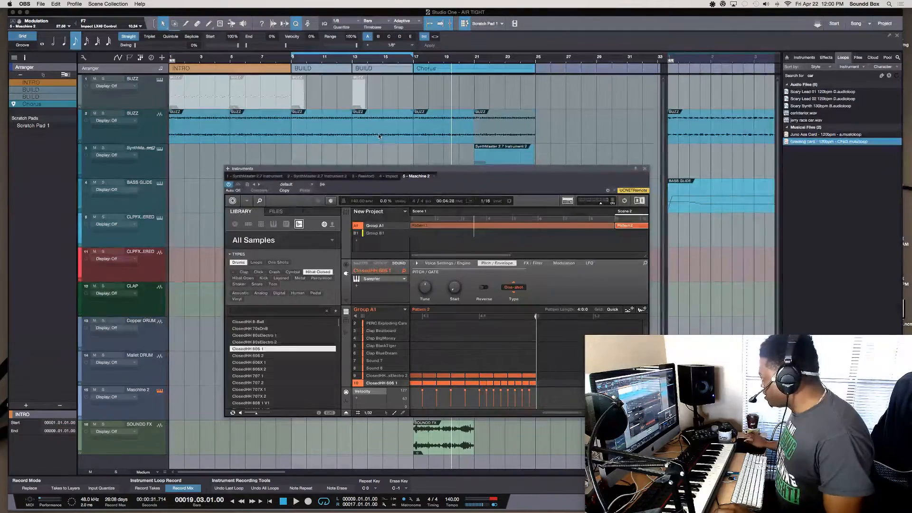
left_click(195, 187)
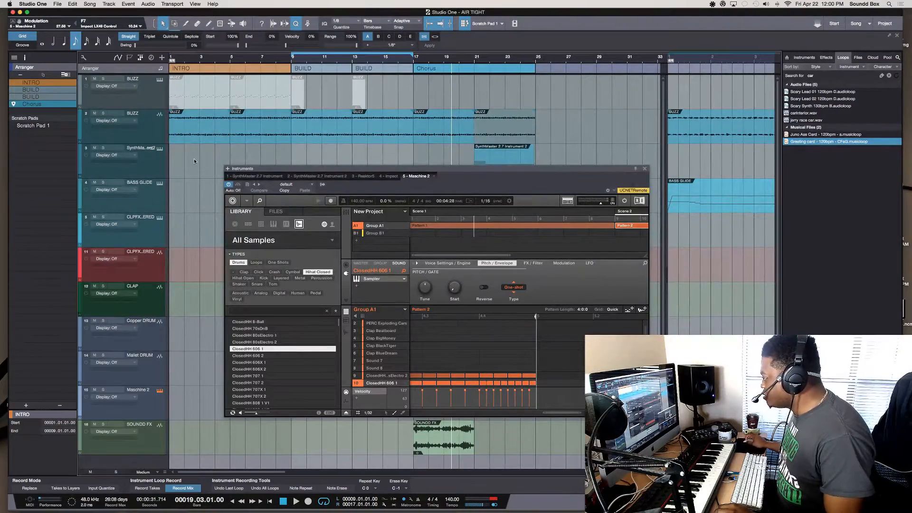
Play back the INTRO section from bar 2 with the Maschine 2 instrument in view.
left_click(196, 188)
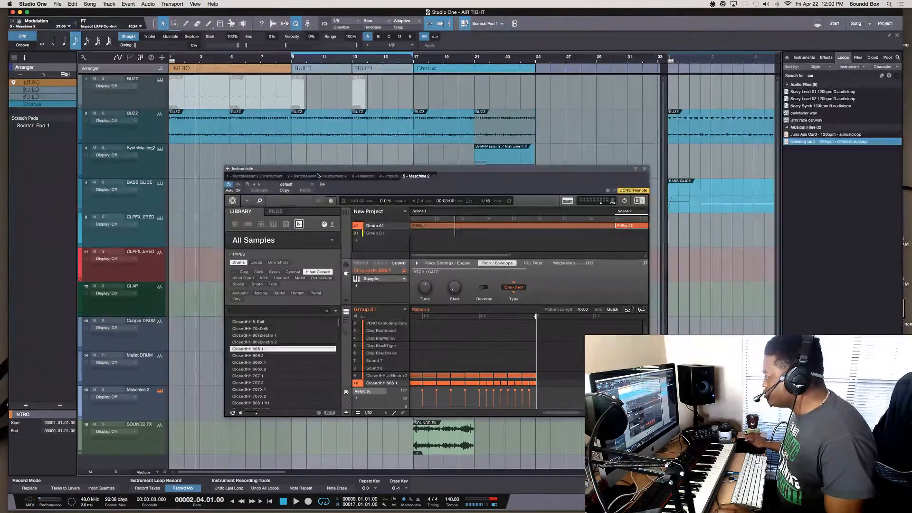
left_click_drag(306, 171, 347, 144)
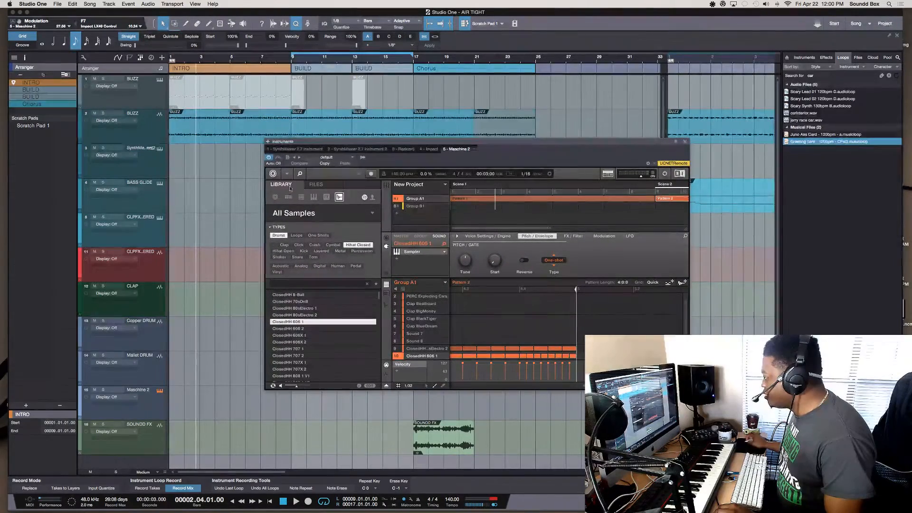
left_click(273, 173)
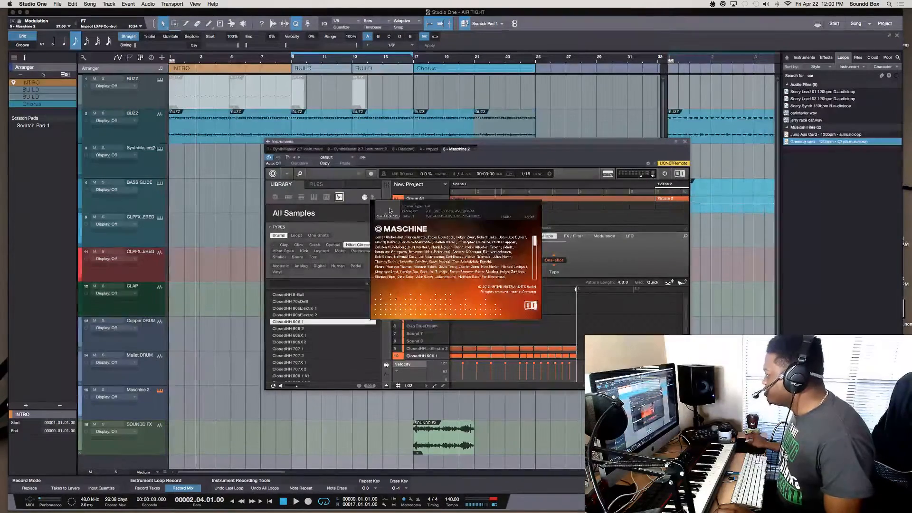
left_click(422, 252)
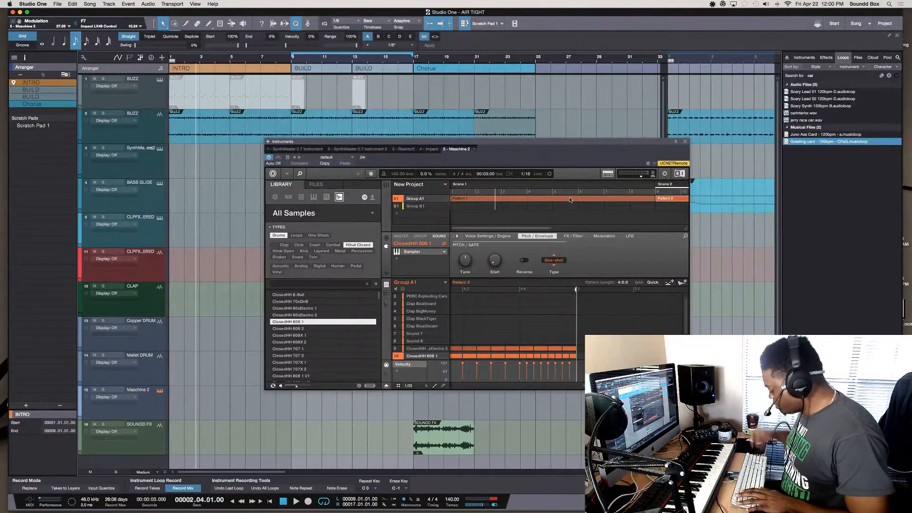
key("space")
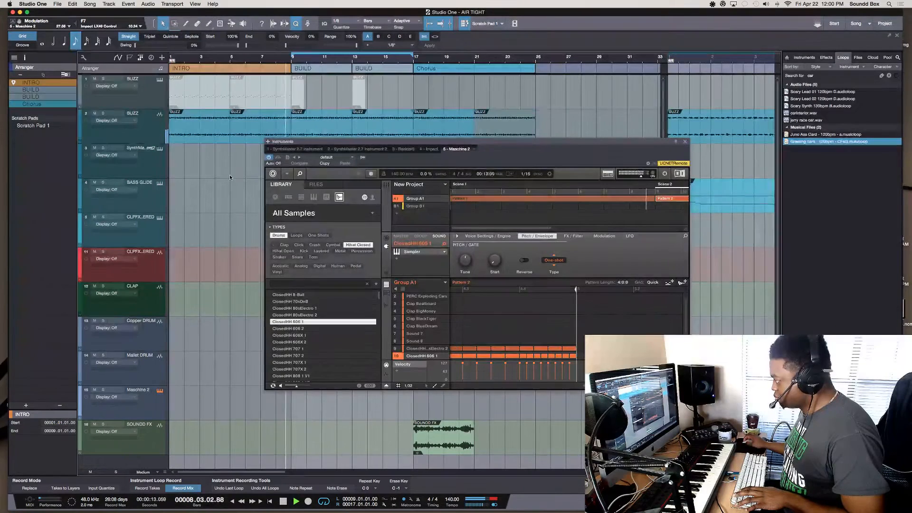
key("space")
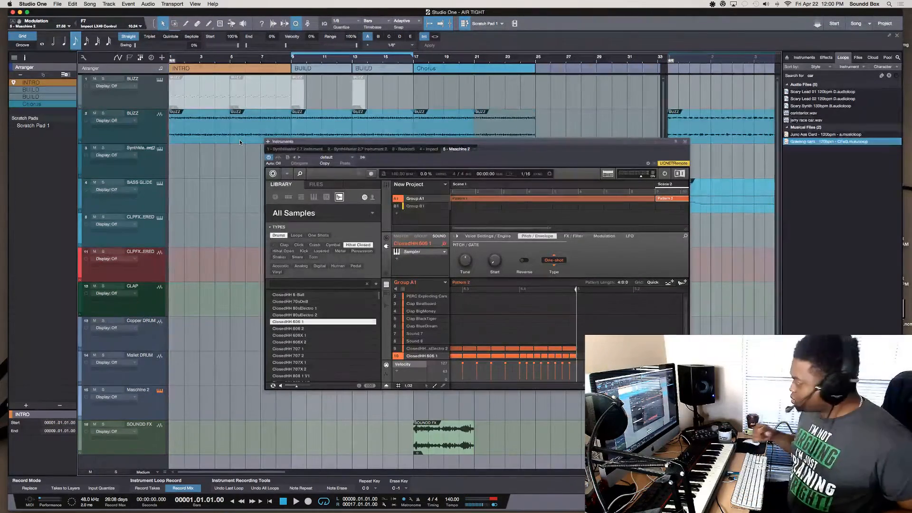
Open Pattern 1 of Group A1 in Maschine 2 and delete the kick notes on sound 1.
left_click(561, 199)
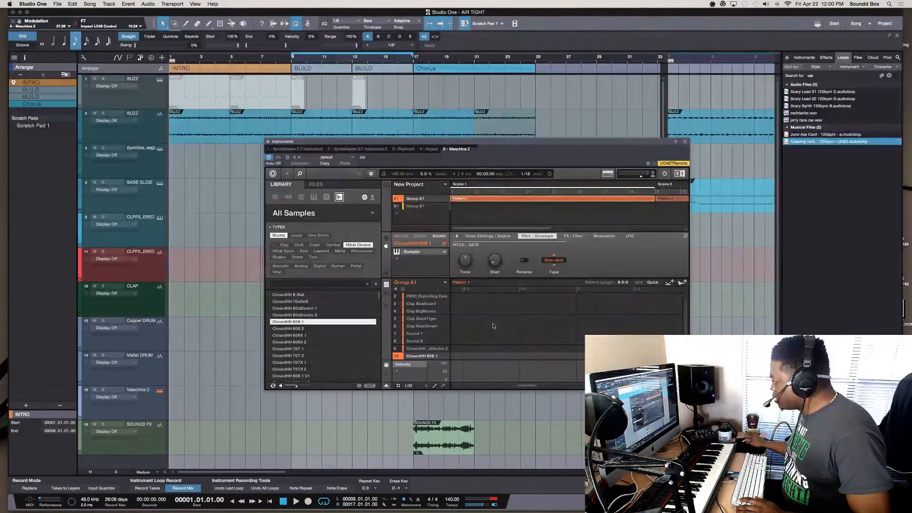
scroll(515, 329, "up", 1)
scroll(562, 316, "left", 8)
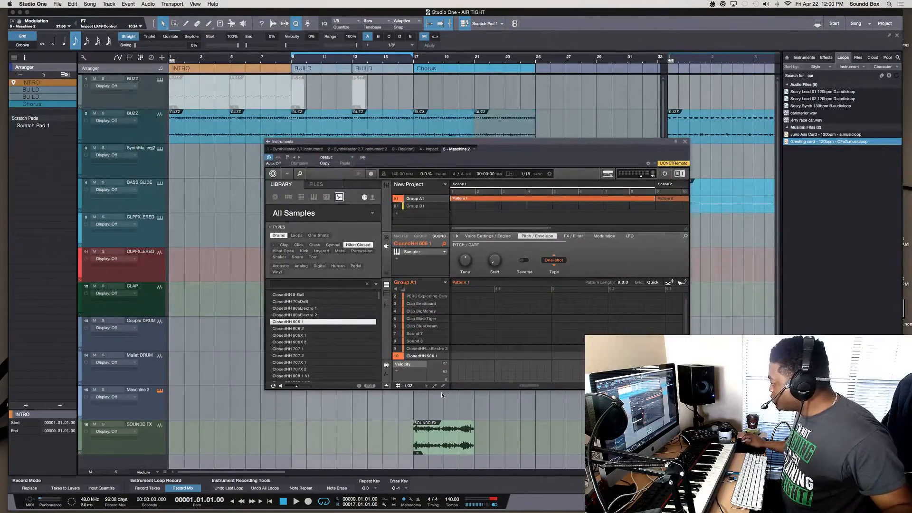
scroll(540, 309, "left", 10)
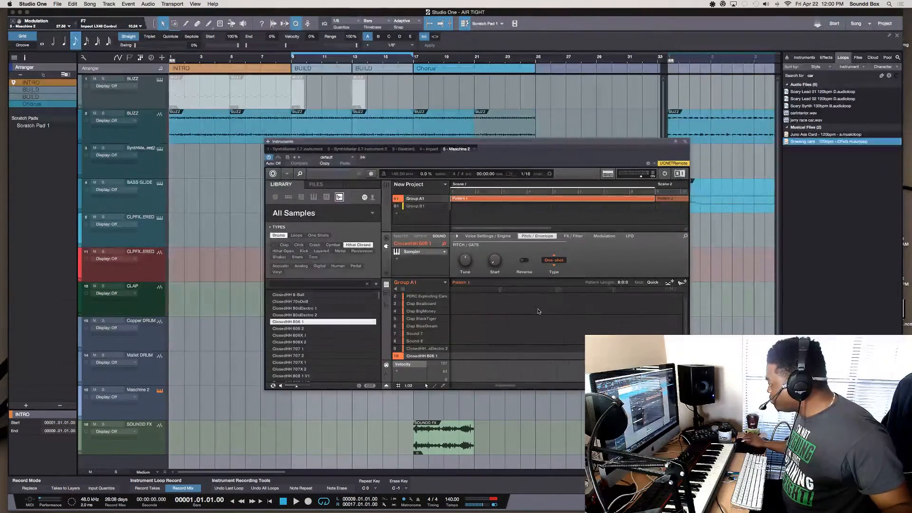
scroll(538, 311, "up", 1)
scroll(539, 311, "right", 5)
scroll(539, 311, "right", 5)
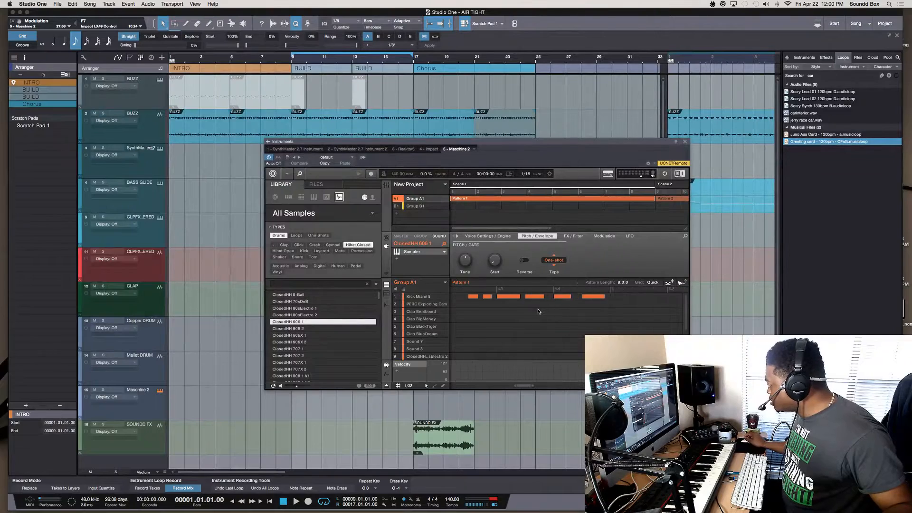
left_click(421, 299)
left_click_drag(422, 302, 525, 310)
key("Delete")
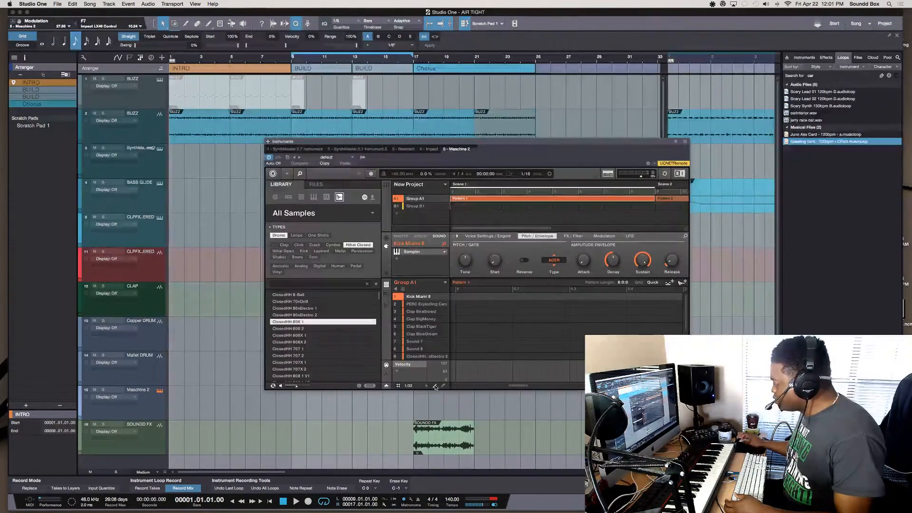
Try painting a continuous run of 1/32 notes on the kick sound in Pattern 1, and undo it.
left_click_drag(458, 297, 626, 307)
left_click(455, 298)
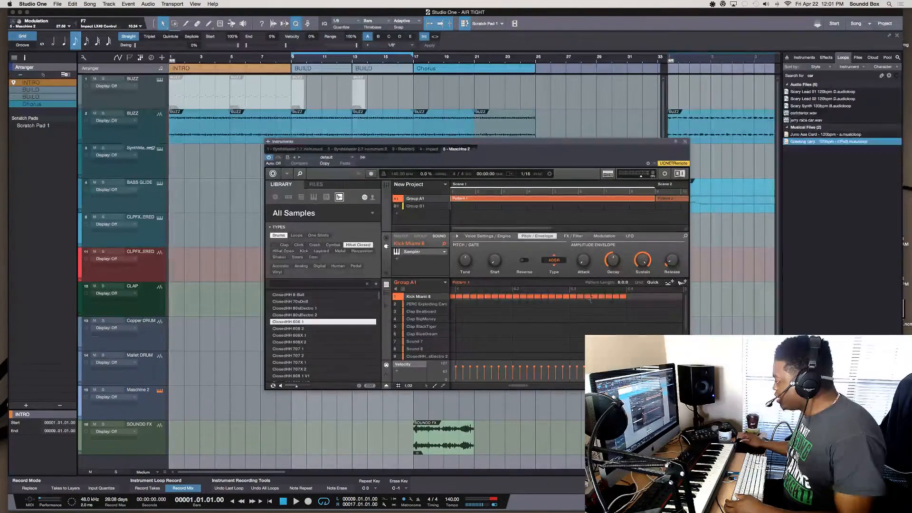
scroll(590, 300, "left", 5)
scroll(591, 300, "right", 5)
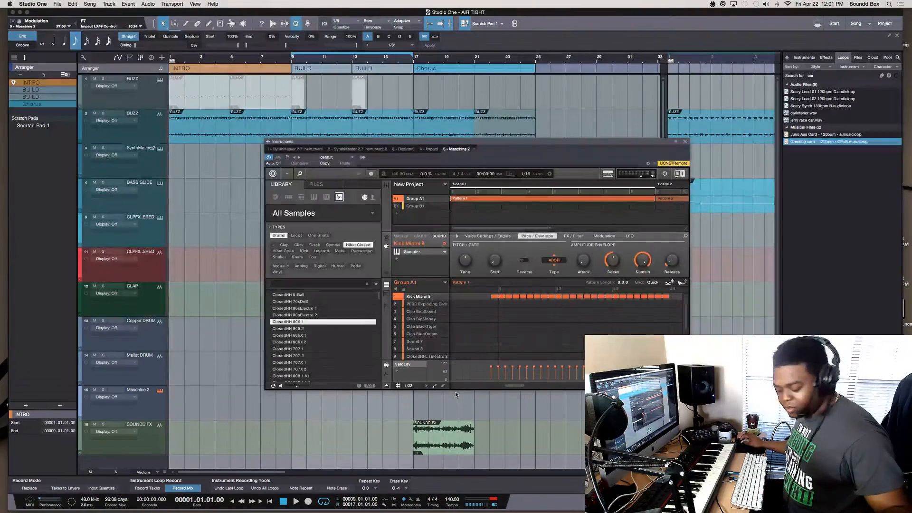
key("super+z")
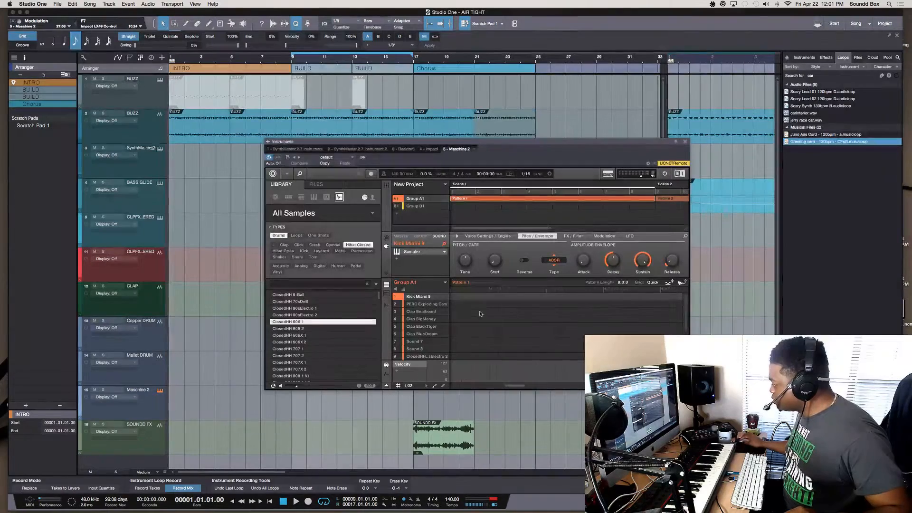
Undo the run of kick notes painted on sound 1 of Pattern 1 in Group A1.
scroll(479, 314, "right", 10)
scroll(480, 314, "left", 10)
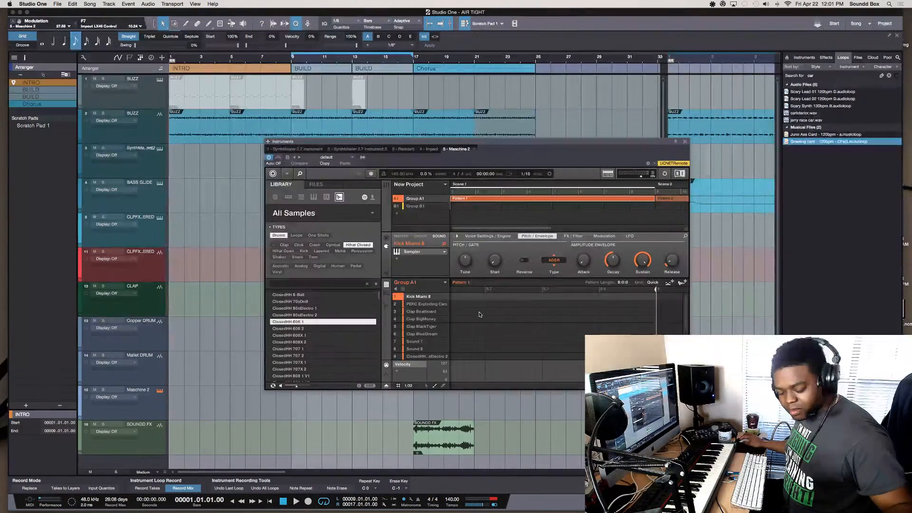
key("super+z")
scroll(479, 314, "right", 5)
scroll(480, 314, "left", 10)
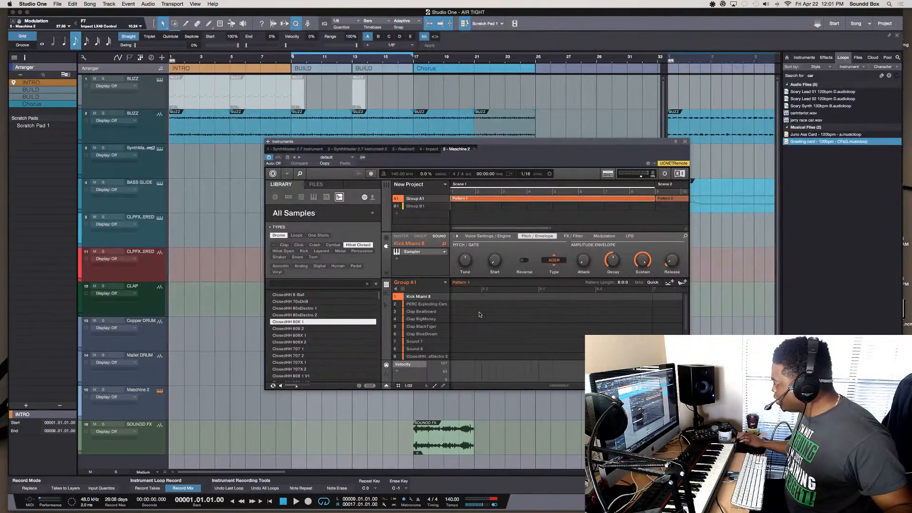
scroll(479, 314, "left", 6)
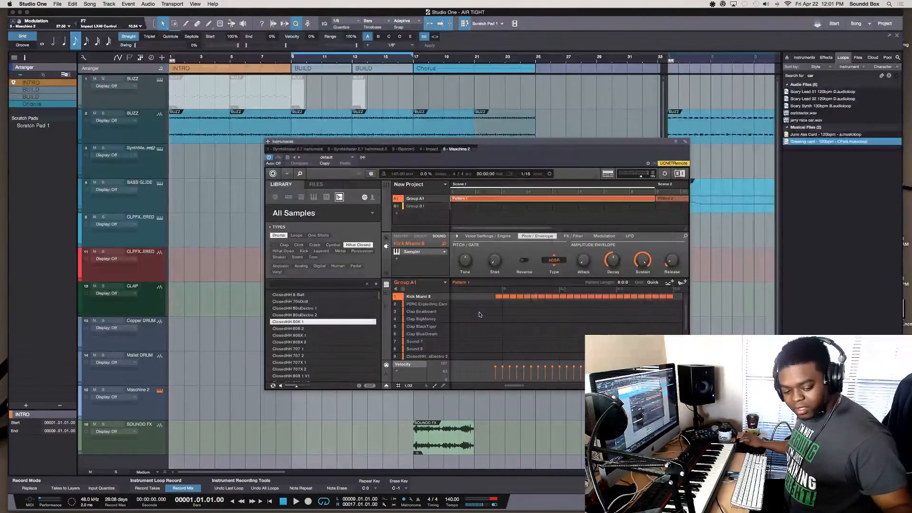
key("super+z")
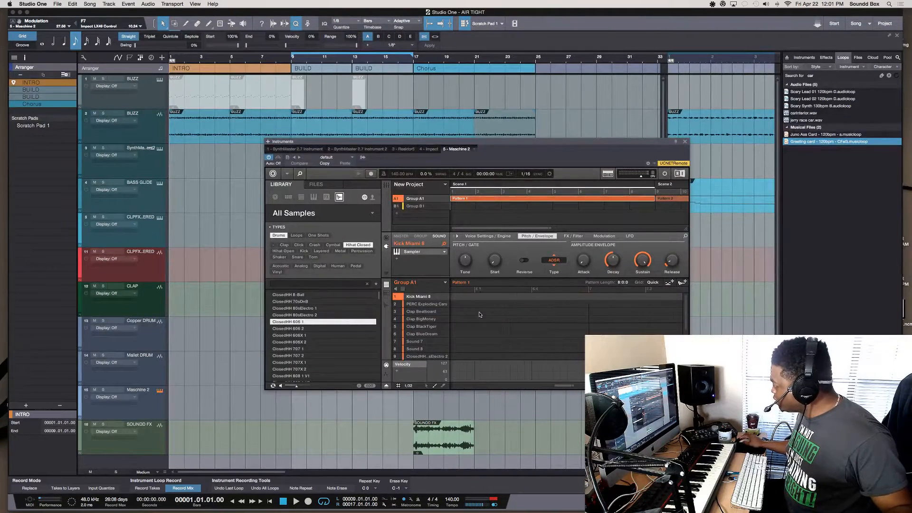
scroll(479, 314, "right", 5)
scroll(479, 314, "left", 6)
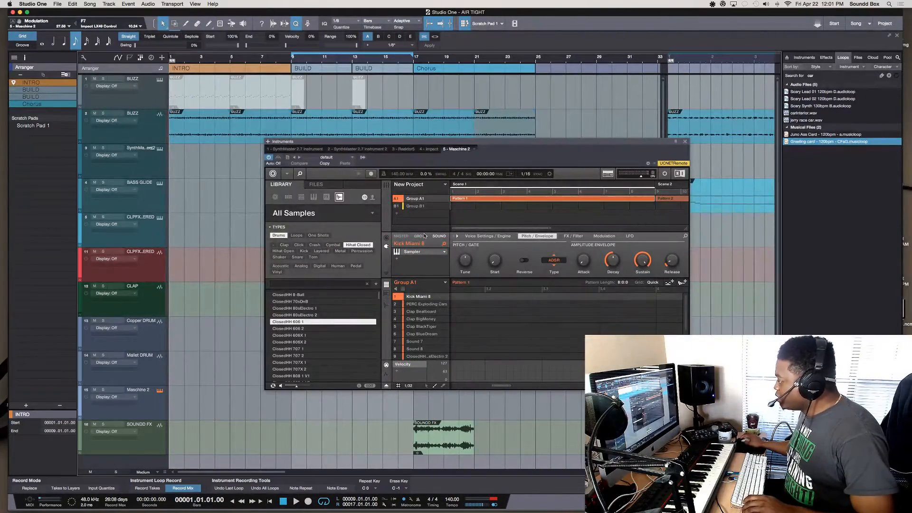
Open the Impact instrument of the CLP FX COVERED track and delete the track's muted part at the first BUILD section.
left_click_drag(317, 141, 405, 214)
left_click(157, 246)
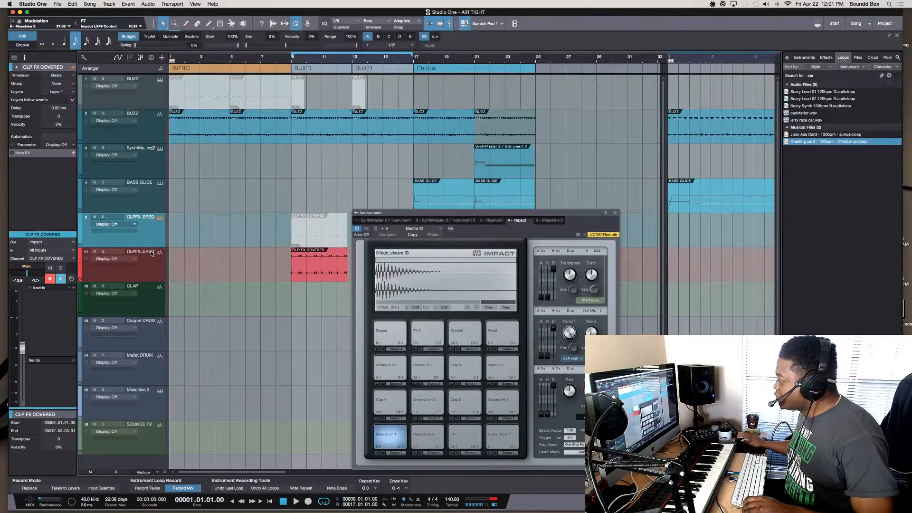
left_click_drag(491, 215, 621, 163)
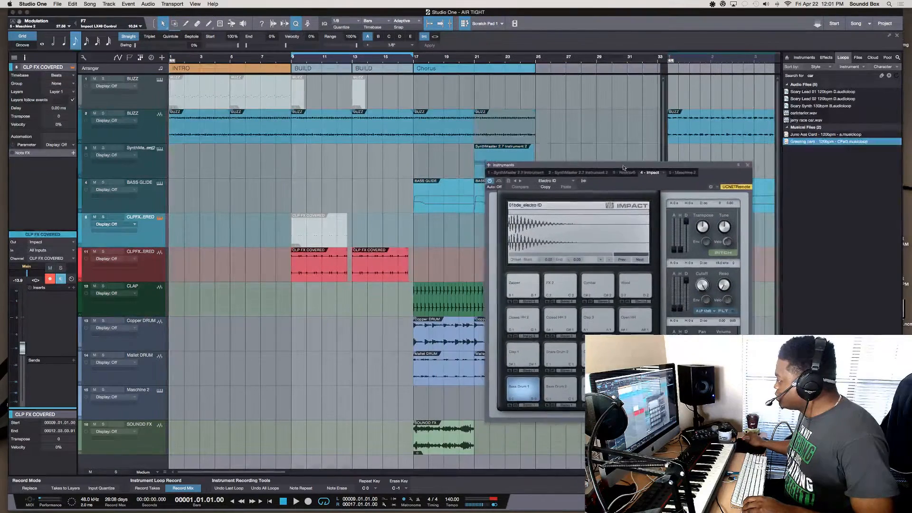
left_click(351, 236)
key("Delete")
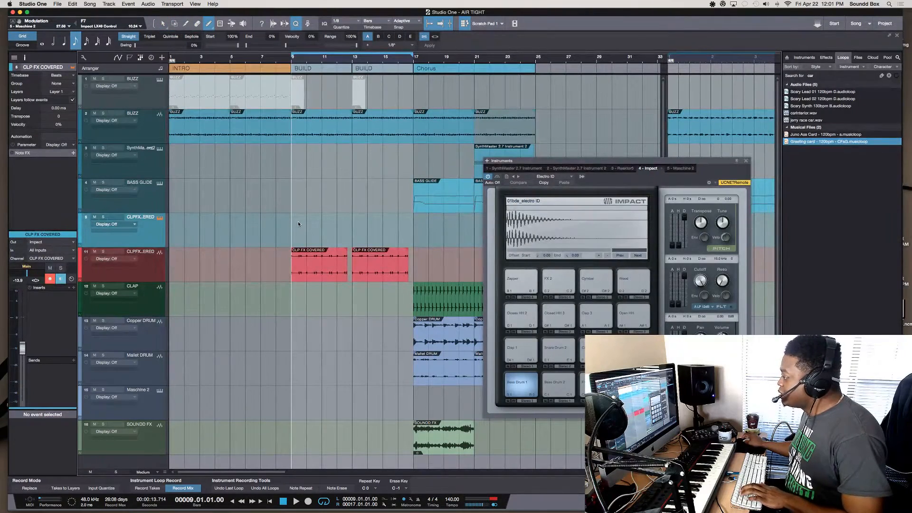
Draw an empty part on the CLP FX COVERED instrument track from bar 9 to bar 17, covering both BUILD sections.
mouse_move(298, 222)
left_mouse_down()
mouse_move(332, 232)
mouse_move(413, 232)
left_mouse_up()
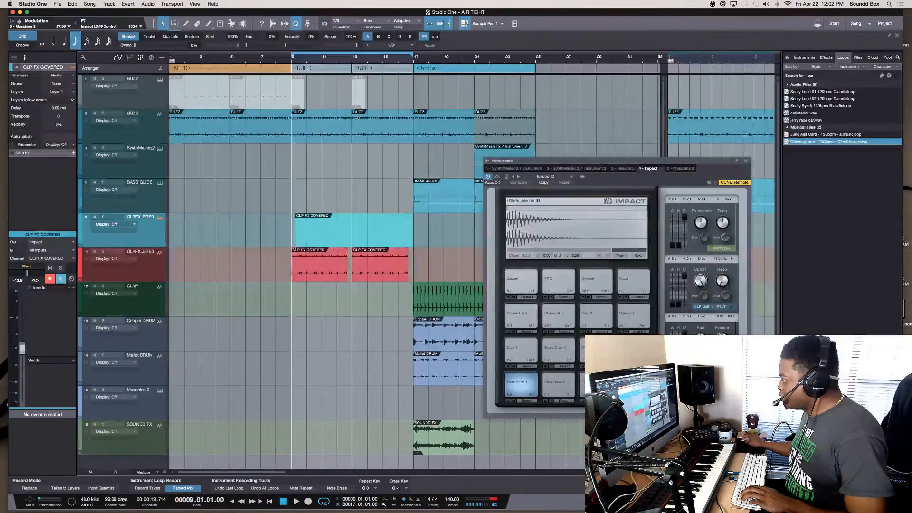
left_click_drag(295, 245, 292, 247)
key("shift+e")
key("shift+e")
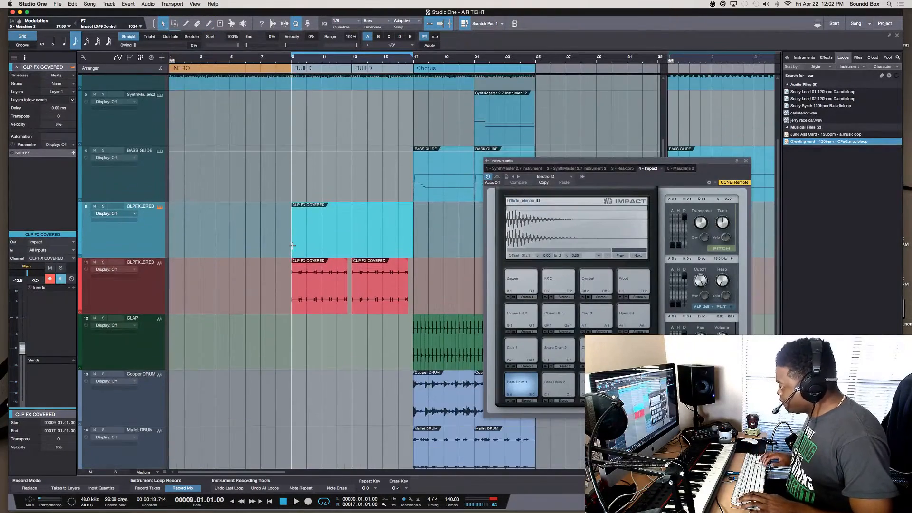
key("e")
key("e")
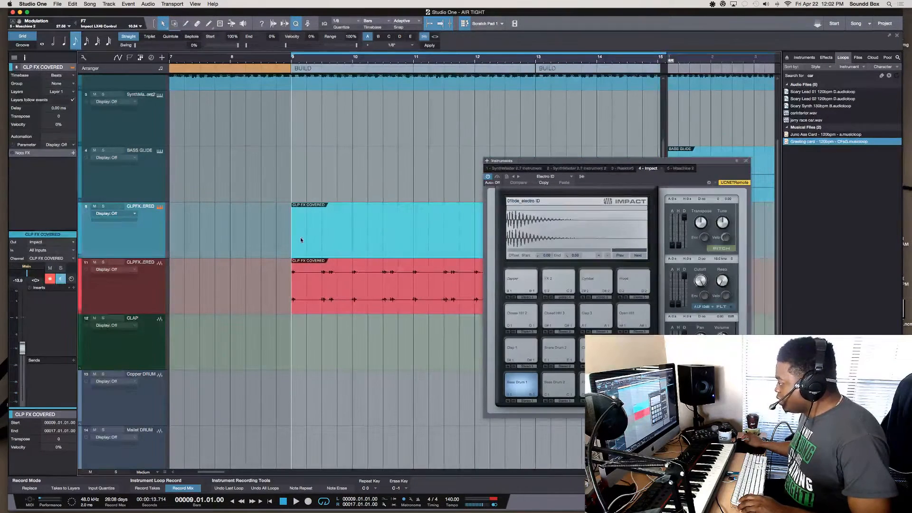
Open the new CLP FX COVERED part for note editing and audition Impact's drum sounds, including the bass drums and Wood.
double_click(300, 238)
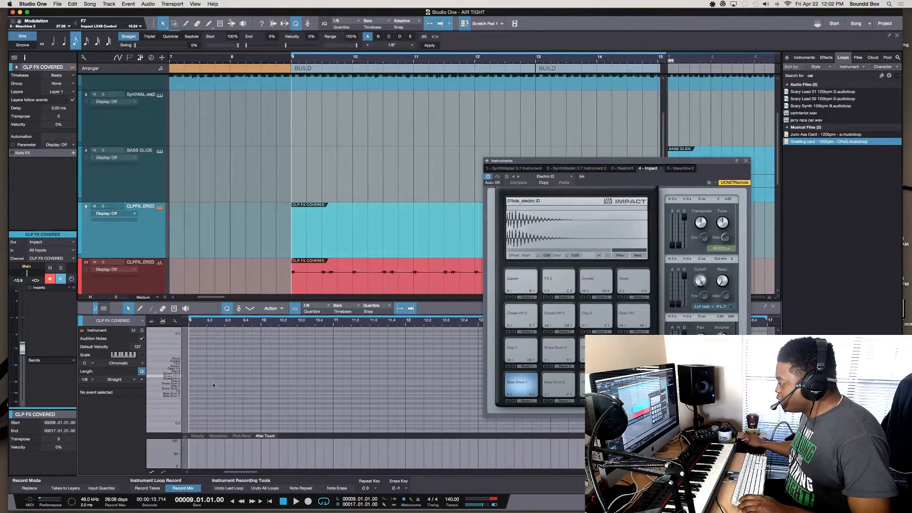
left_click(203, 373)
left_click(175, 375)
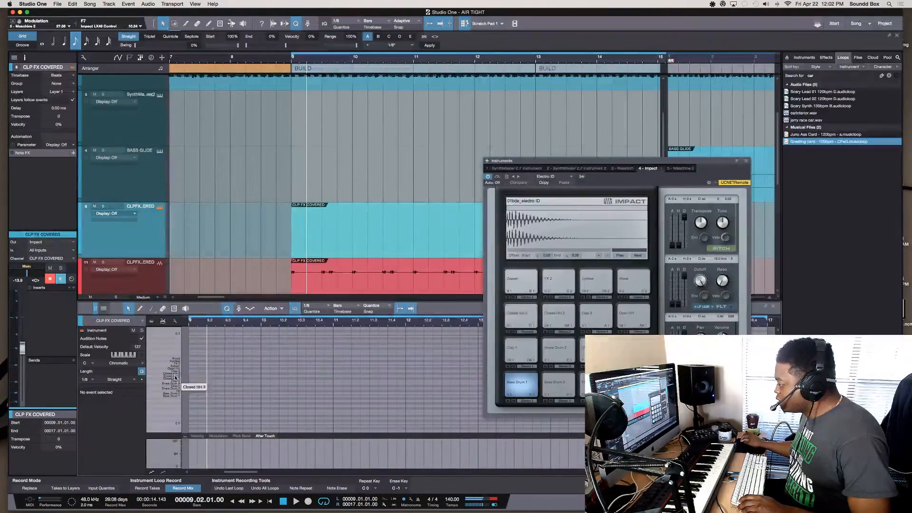
left_click(175, 380)
left_click(174, 394)
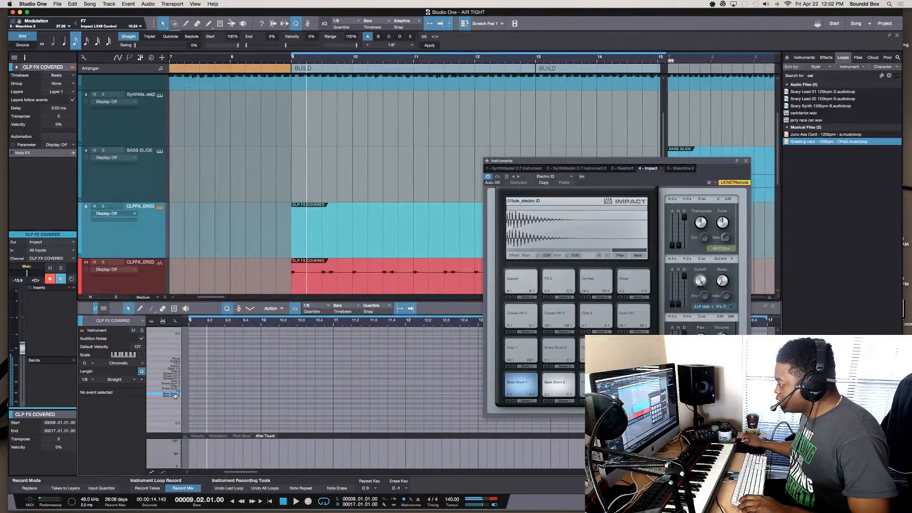
left_click(174, 398)
left_click_drag(174, 397, 175, 363)
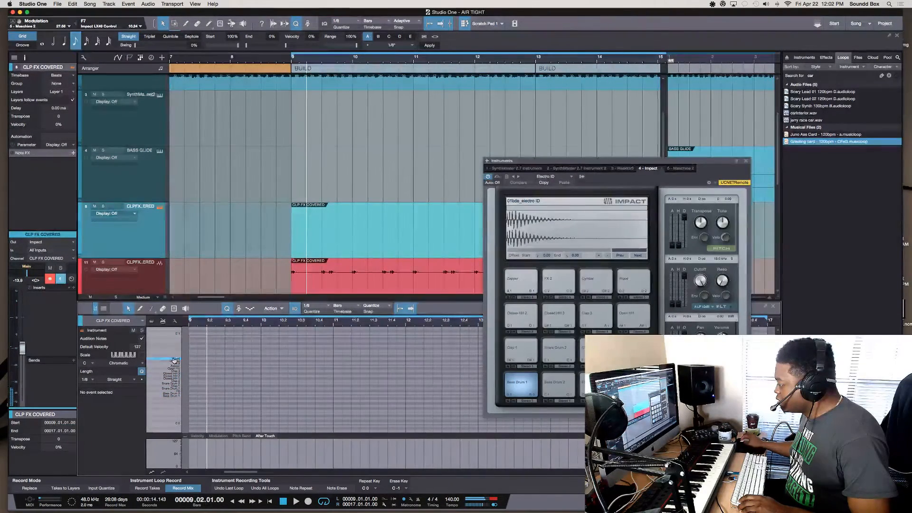
left_click(175, 360)
left_click(175, 363)
left_click(175, 362)
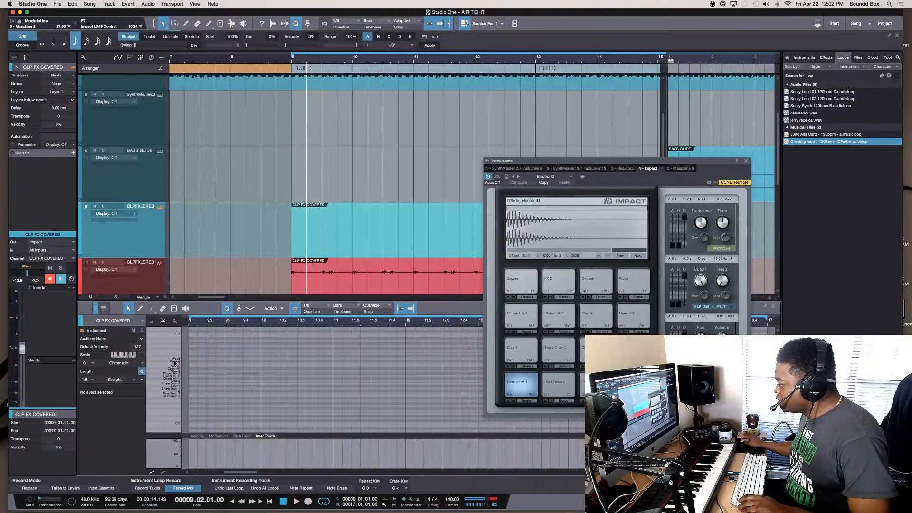
left_click(176, 360)
left_click(175, 361)
left_click(175, 361)
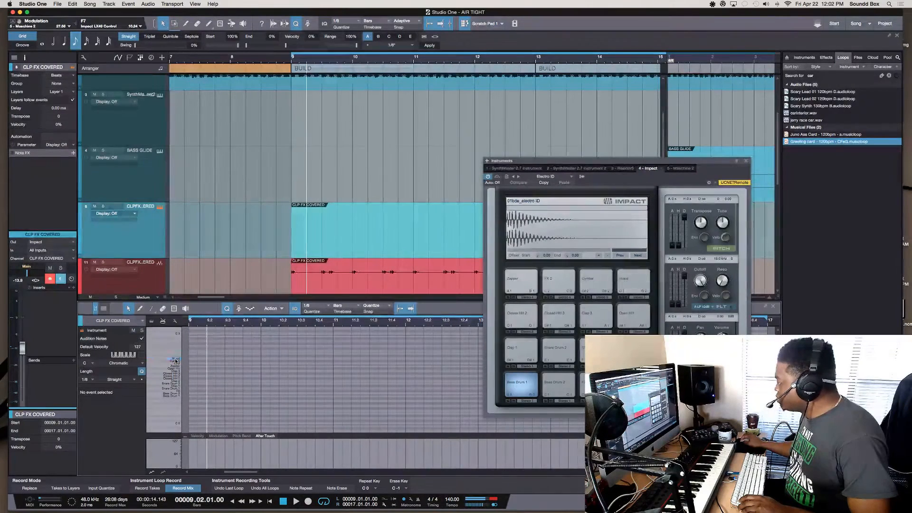
left_click(176, 361)
left_click(175, 361)
left_click(175, 361)
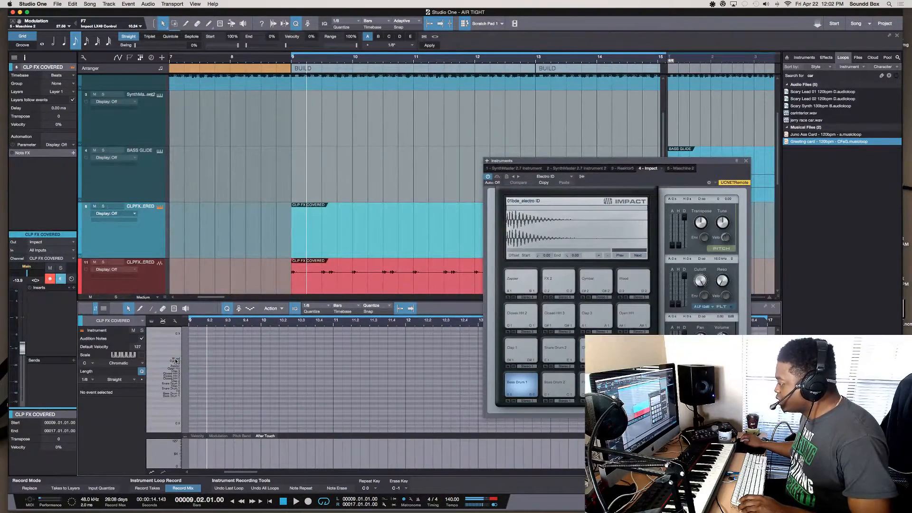
Try out a continuous run of 1/8 notes on the Wood sound in the CLP FX COVERED part, and delete the part.
scroll(190, 360, "right", 1)
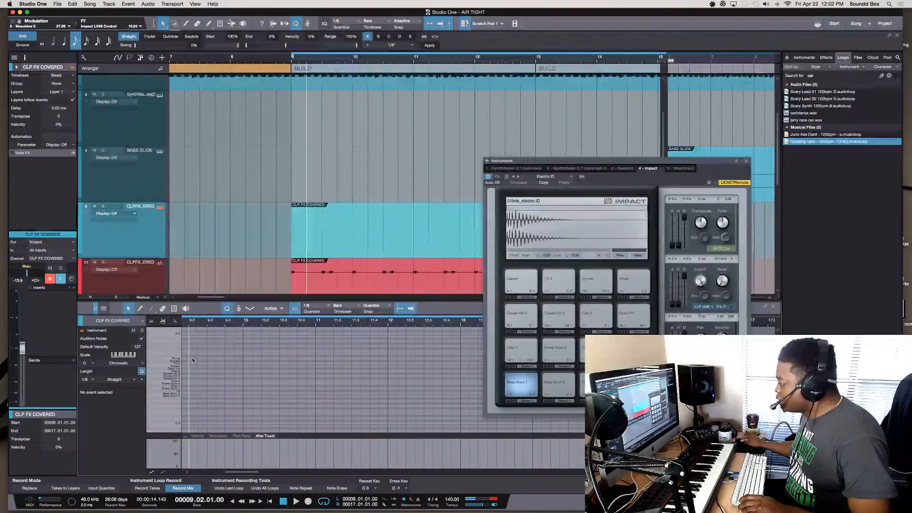
left_click(175, 361)
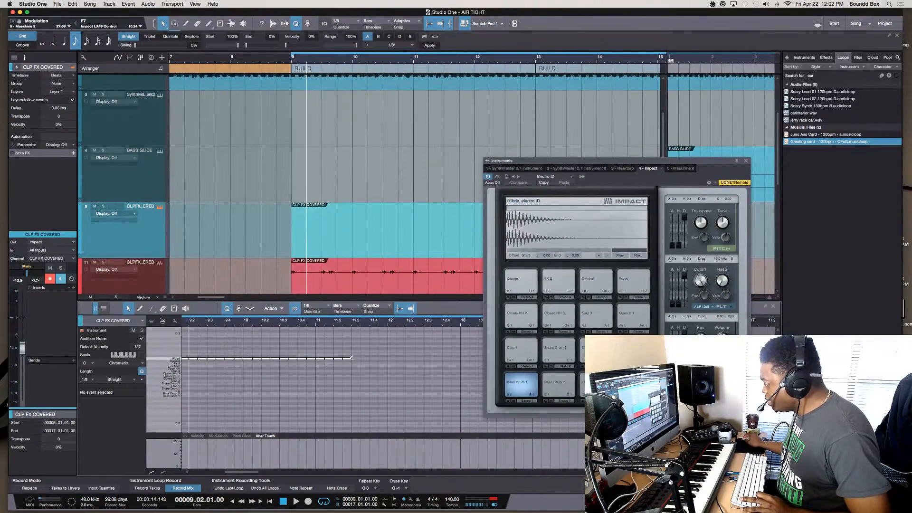
left_click_drag(389, 359, 383, 359)
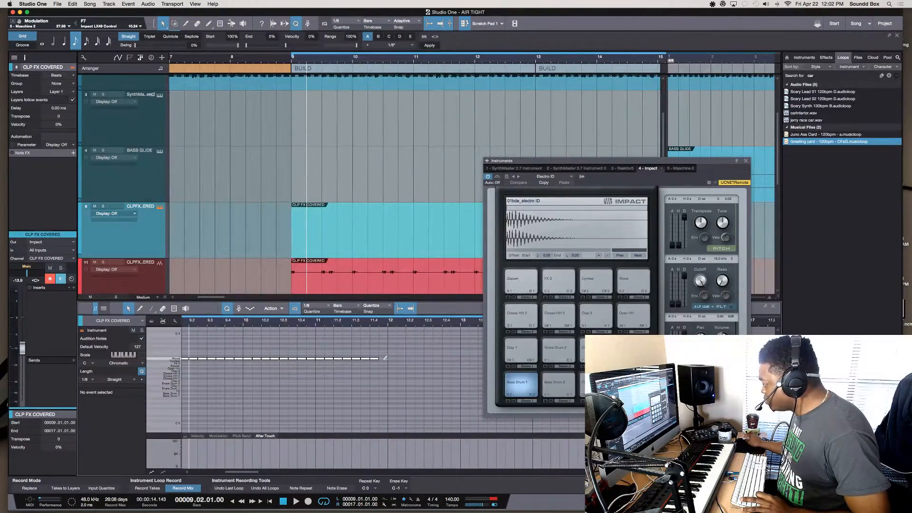
left_click_drag(387, 357, 388, 358)
key("space")
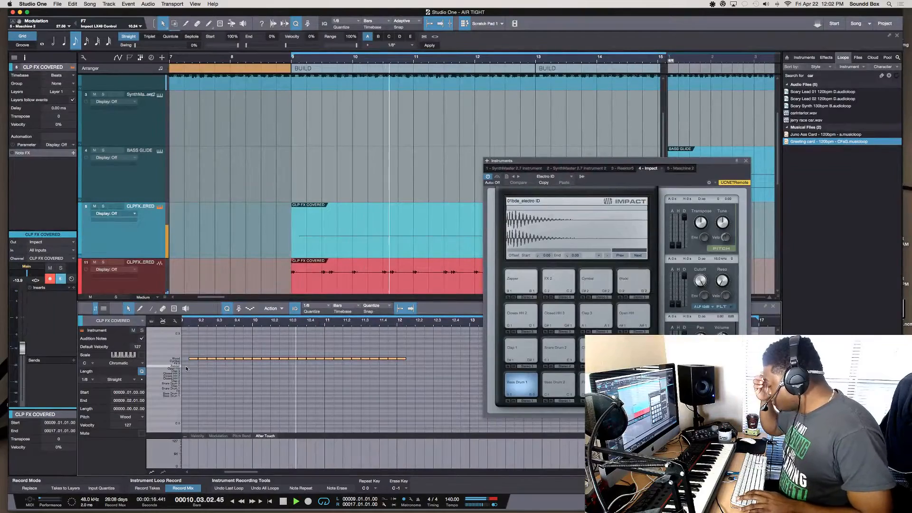
key("space")
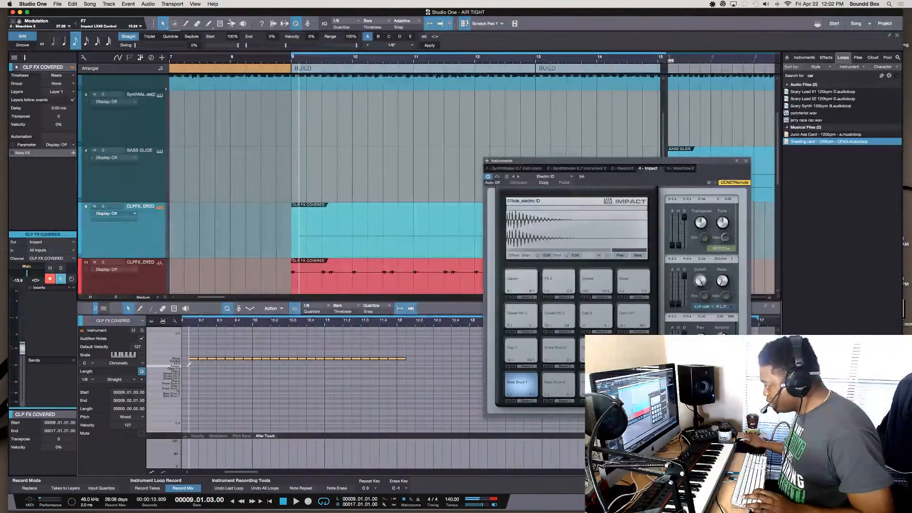
left_click(393, 221)
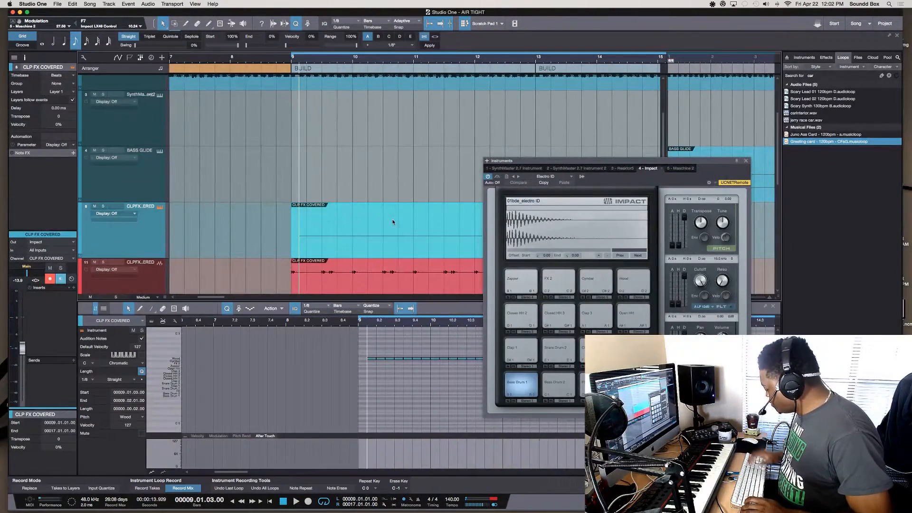
key("Delete")
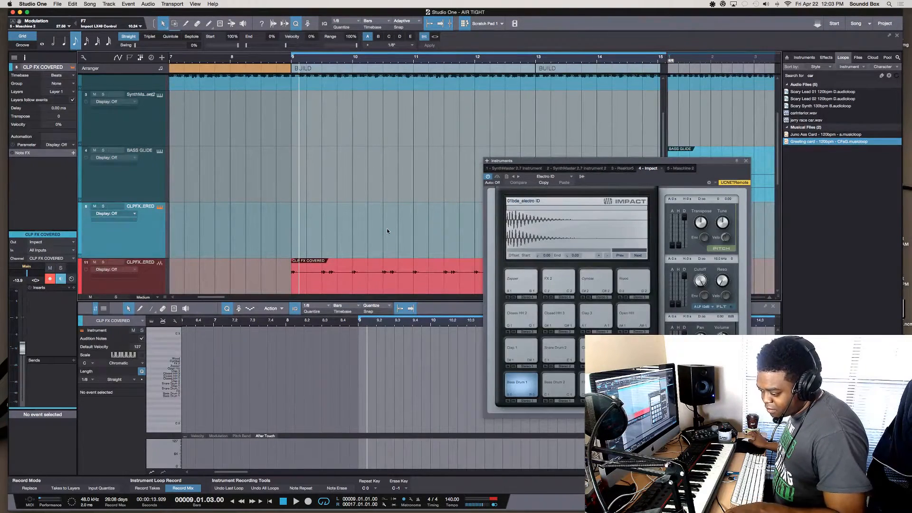
Play back the first BUILD section and close the Impact instrument window.
key("space")
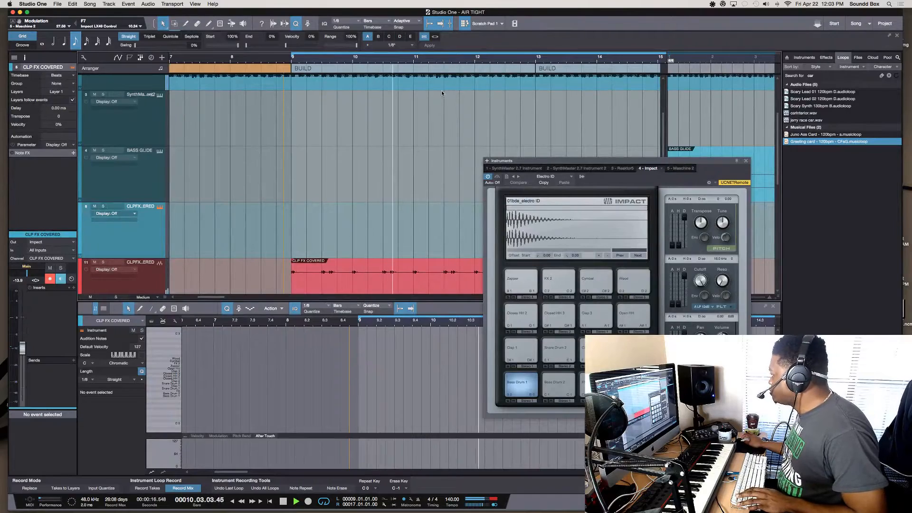
left_click(746, 161)
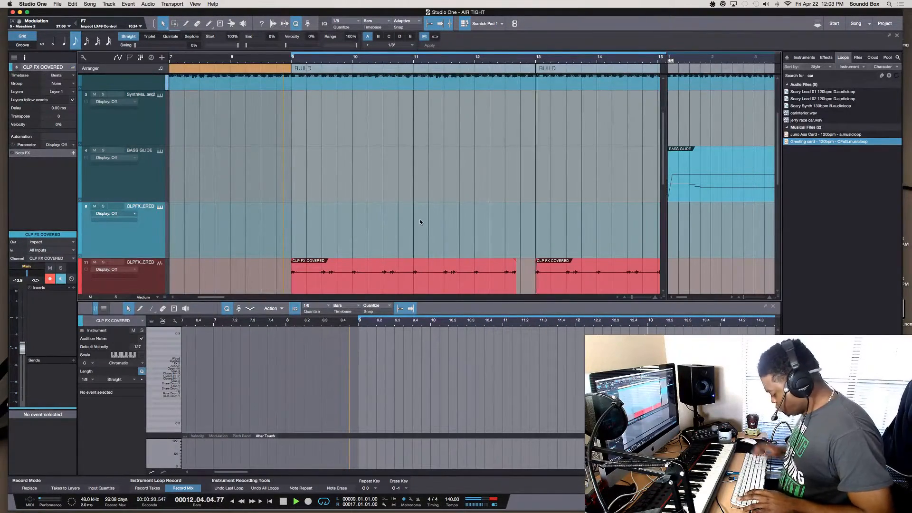
key("w")
key("w")
key("space")
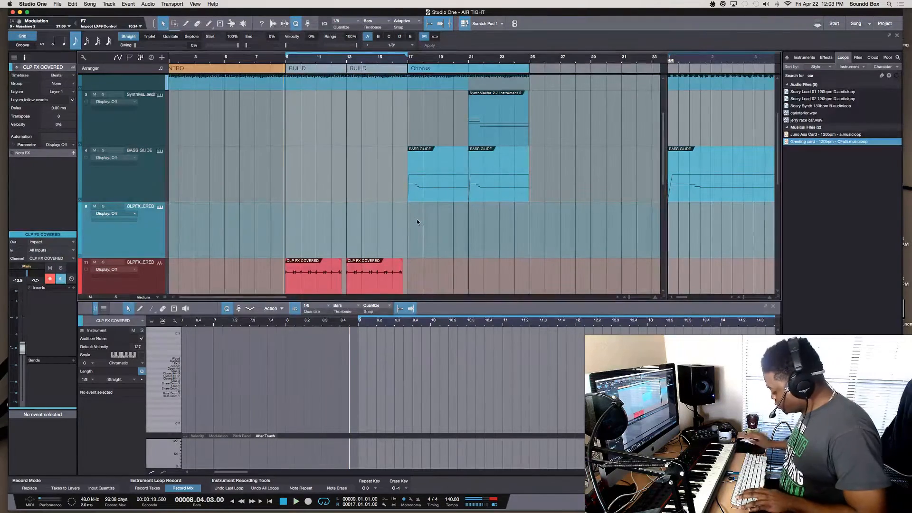
Play back the song from the start of the INTRO and review the upper tracks.
key("comma")
key("space")
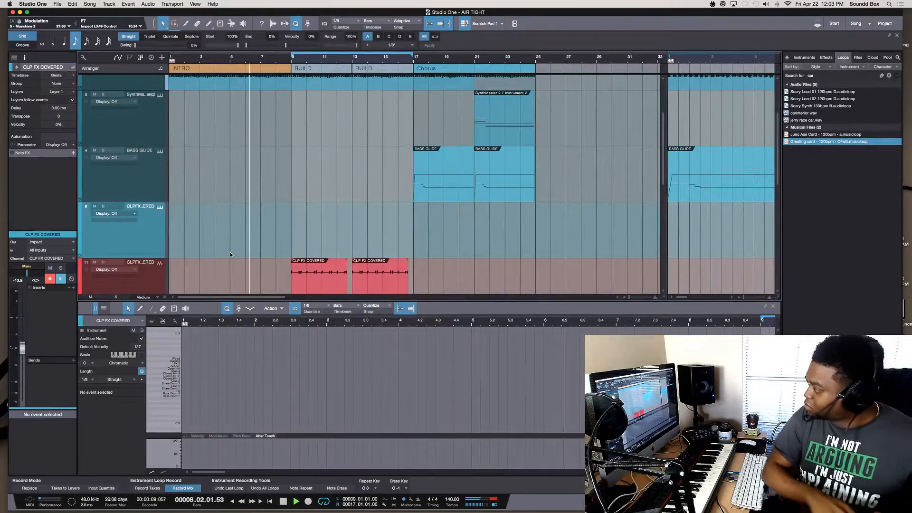
scroll(207, 180, "up", 3)
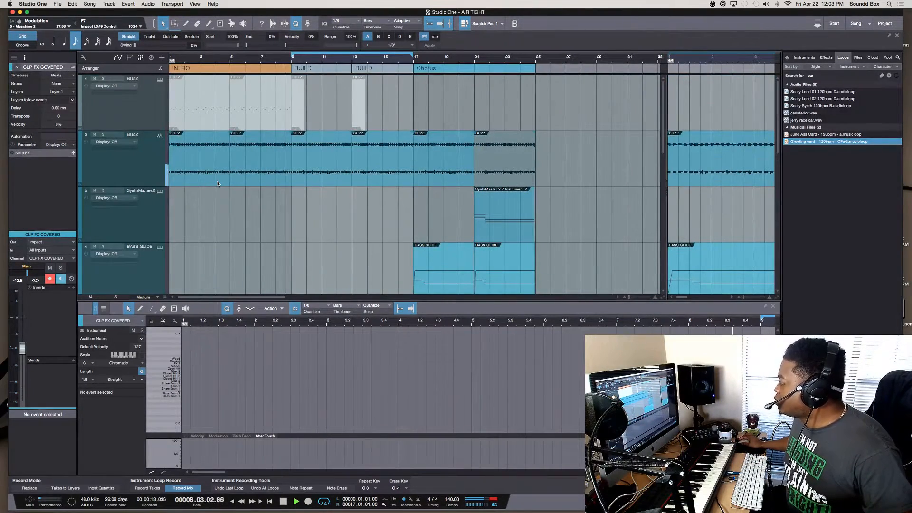
Open the Maschine 2 instrument during playback and select the Clap Beatboard sound in Group A1.
scroll(229, 186, "down", 3)
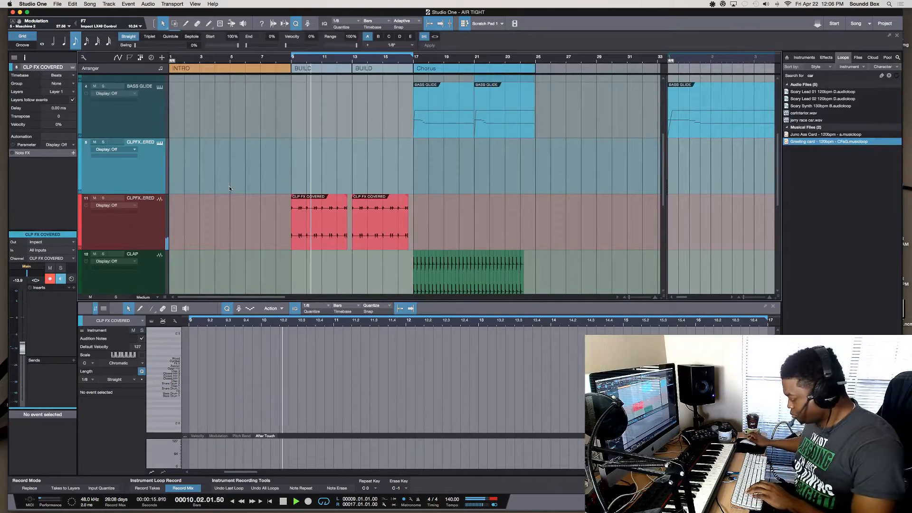
scroll(122, 143, "down", 5)
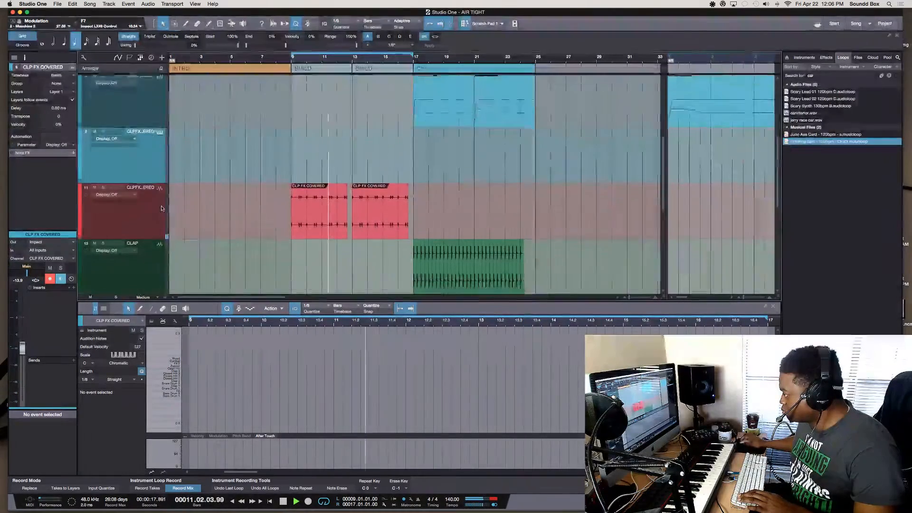
scroll(160, 246, "down", 5)
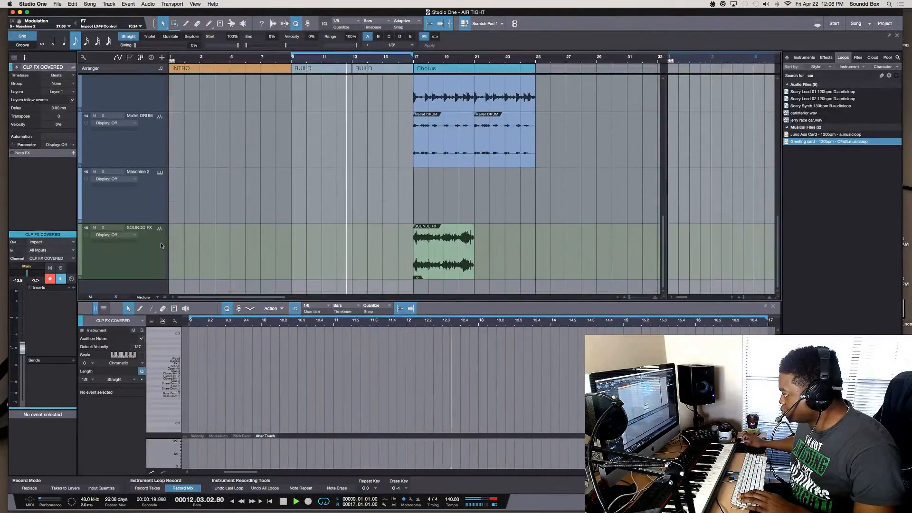
left_click(160, 174)
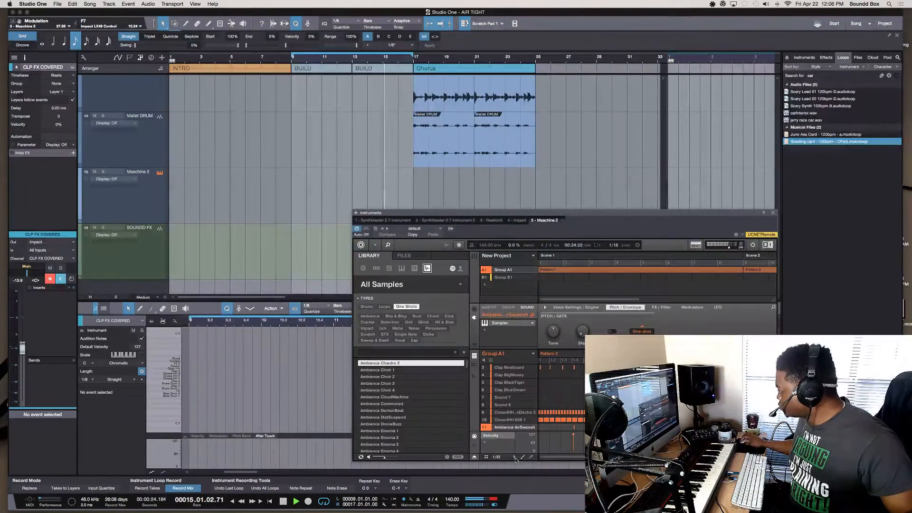
left_click(509, 368)
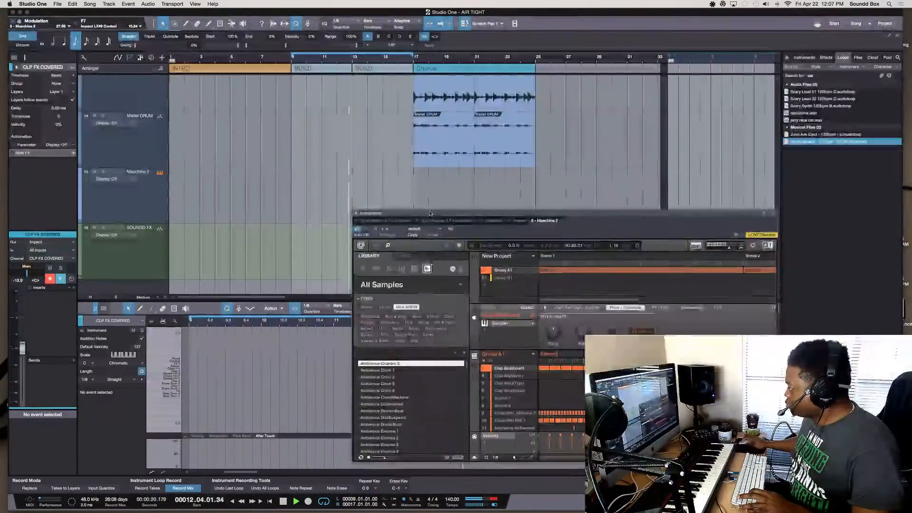
Reposition the Maschine 2 window, play the BUILD sections, and load the Kick 808X 1 sample into sound slot 12 of Group A1.
left_click_drag(440, 212, 480, 231)
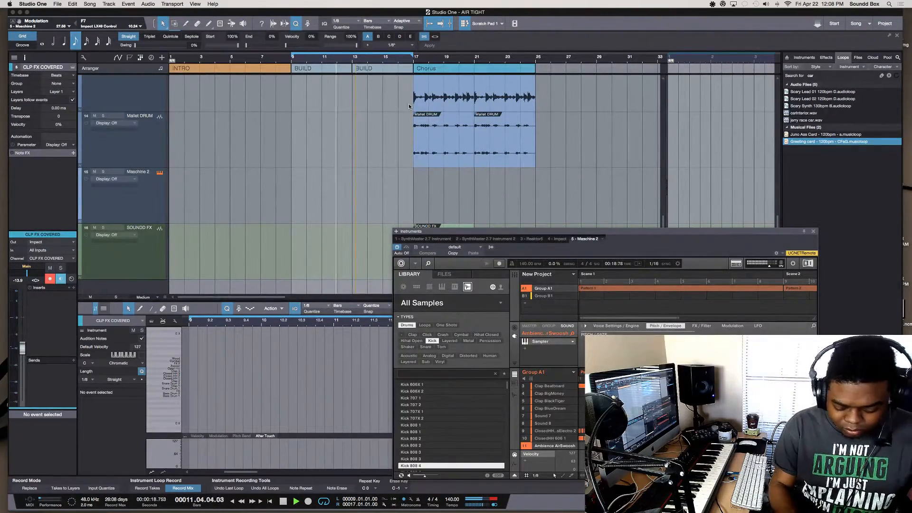
key("space")
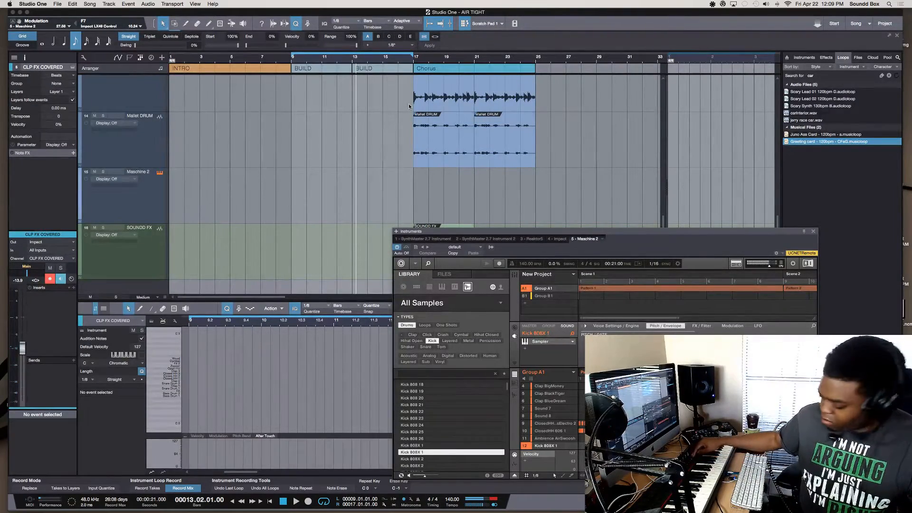
key("space")
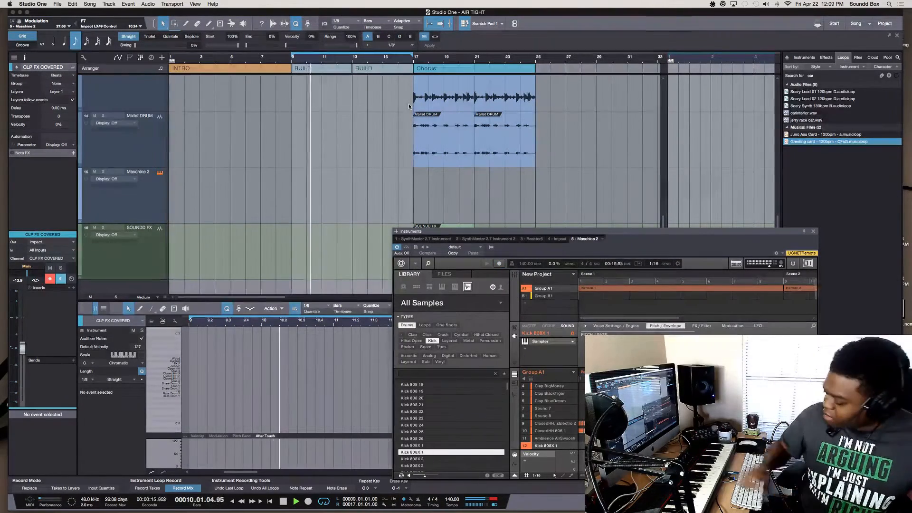
key("space")
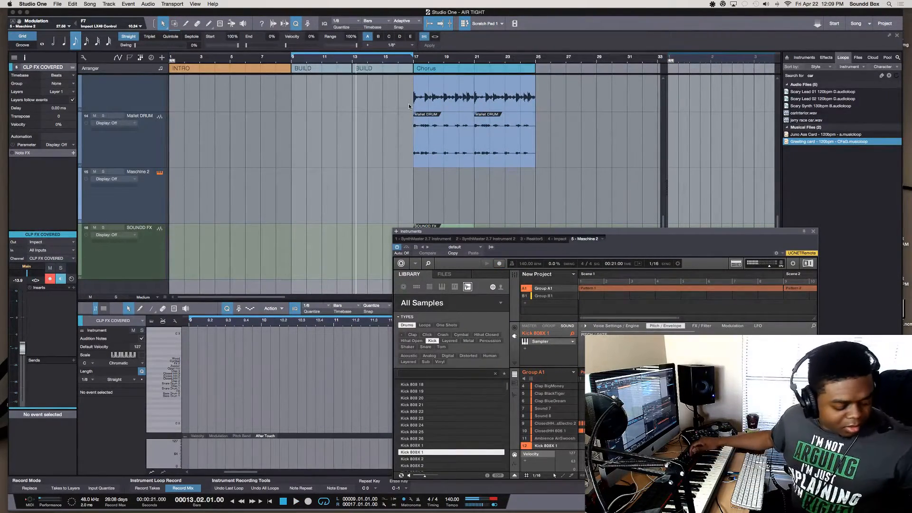
key("space")
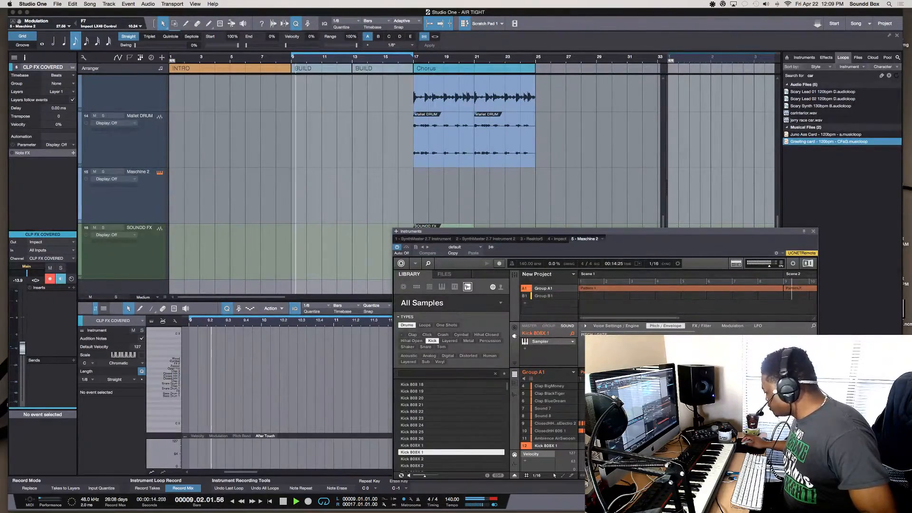
key("space")
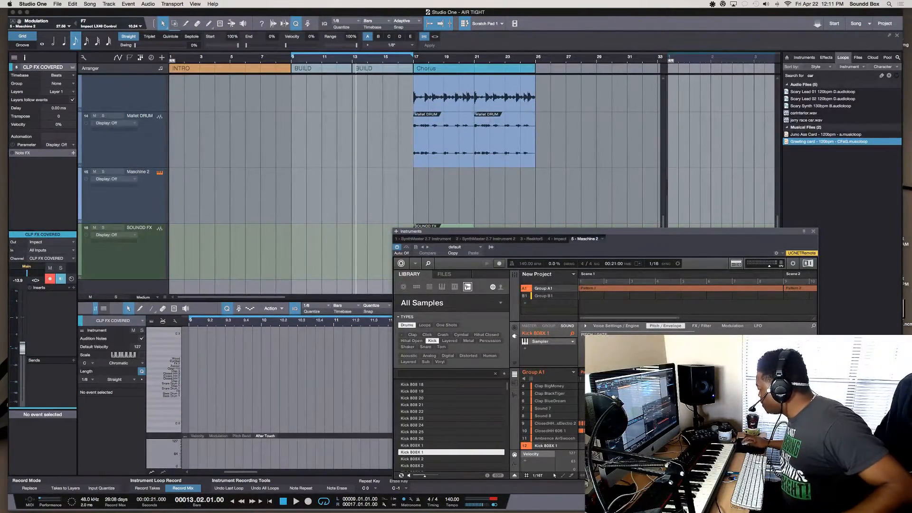
Select the Clap BlueDream sound, try out Kick 808X 1 over the BUILD section, and review the remaining sounds in Group A1.
left_click(550, 401)
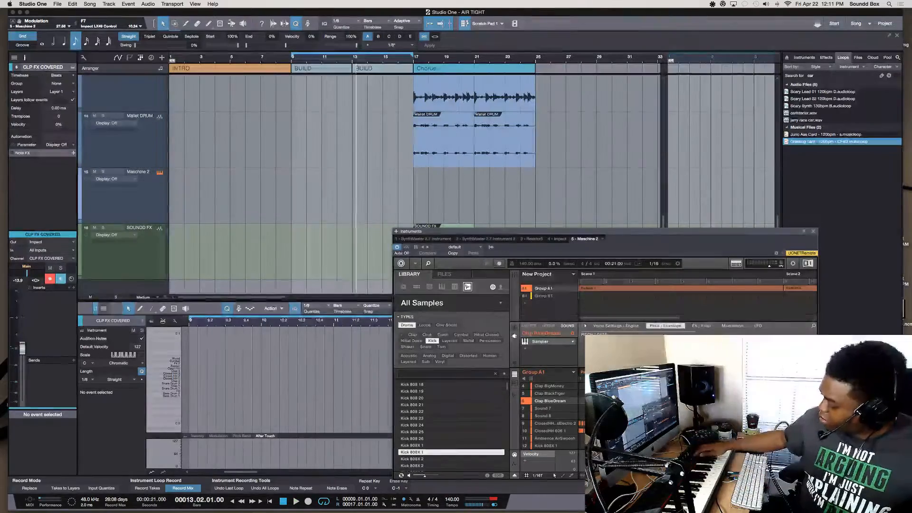
key("space")
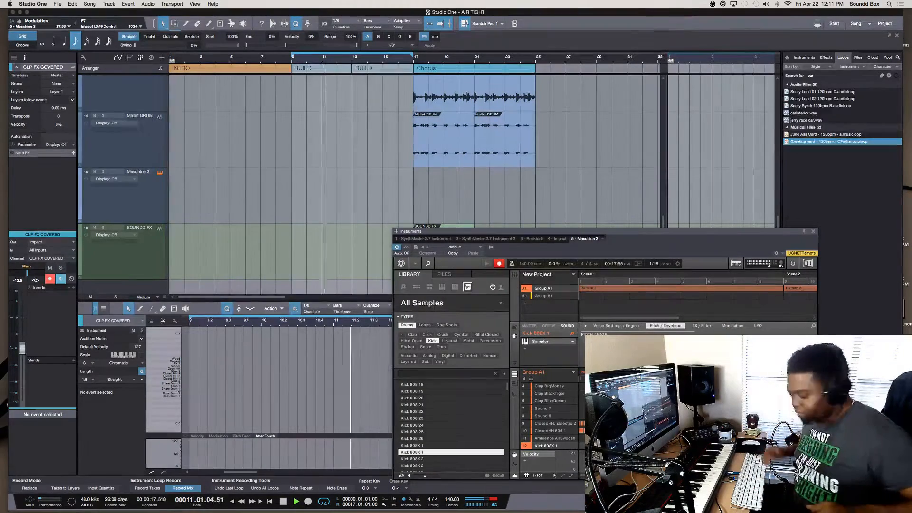
key("space")
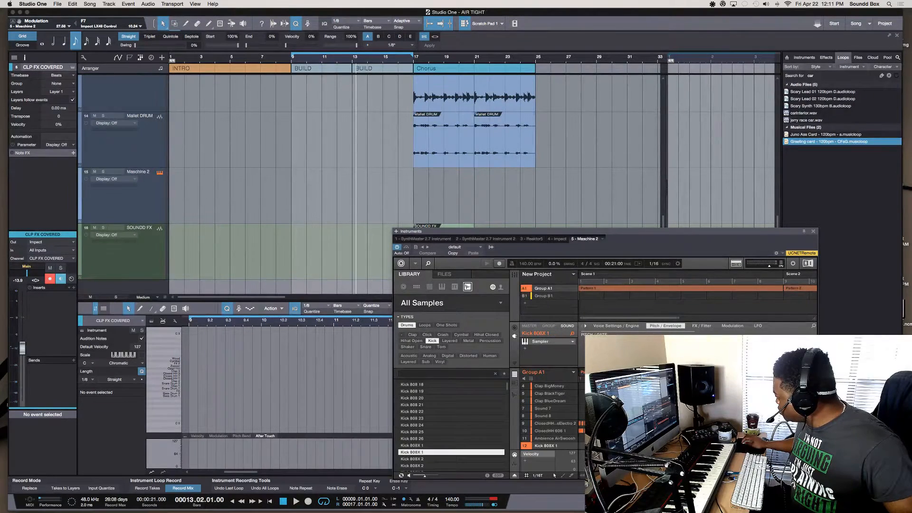
scroll(550, 415, "down", 3)
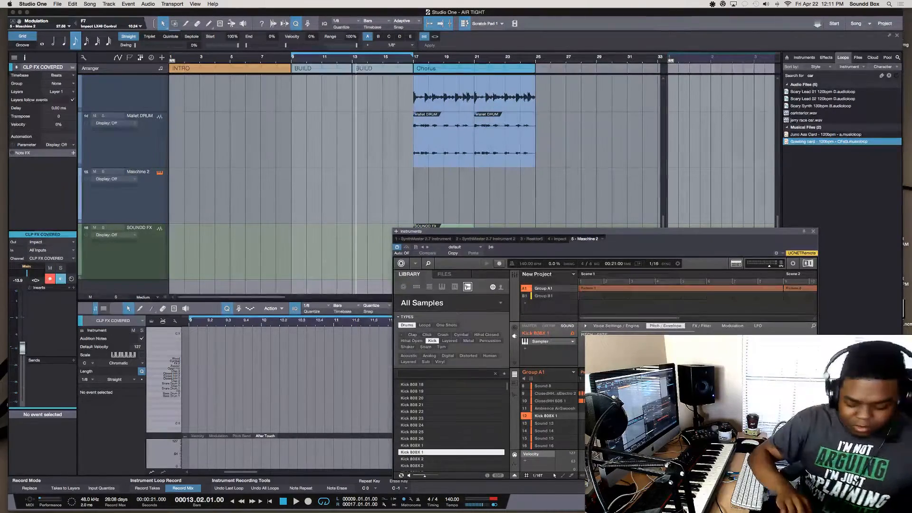
key("space")
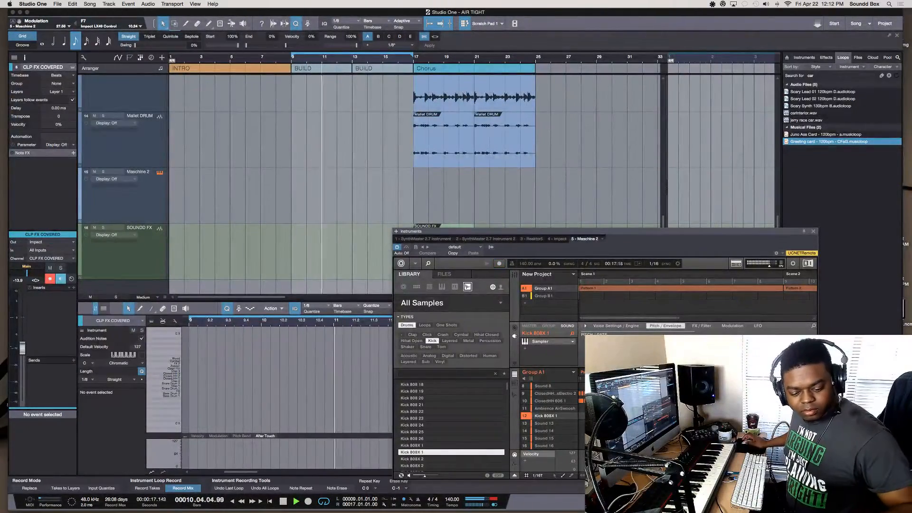
Set the loop range to the Chorus from bar 17 to bar 25 and close the Maschine 2 window.
scroll(464, 83, "up", 4)
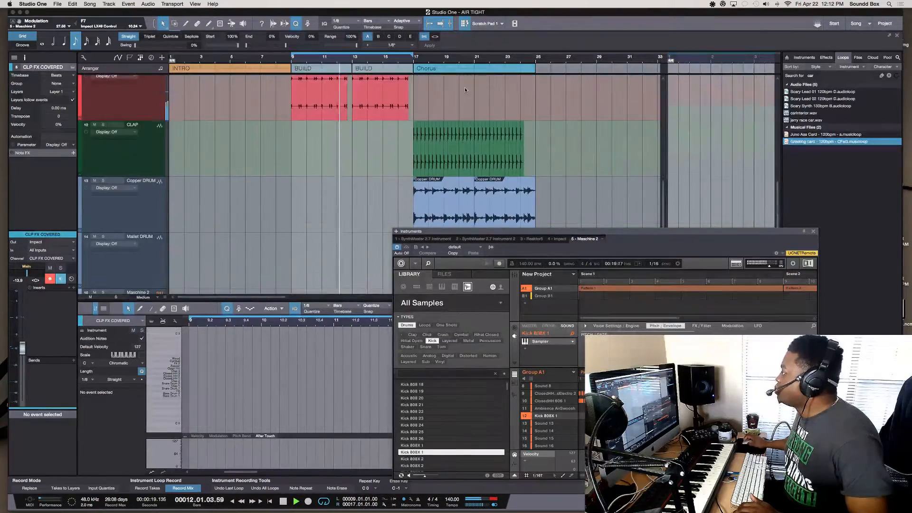
left_click_drag(389, 54, 540, 56)
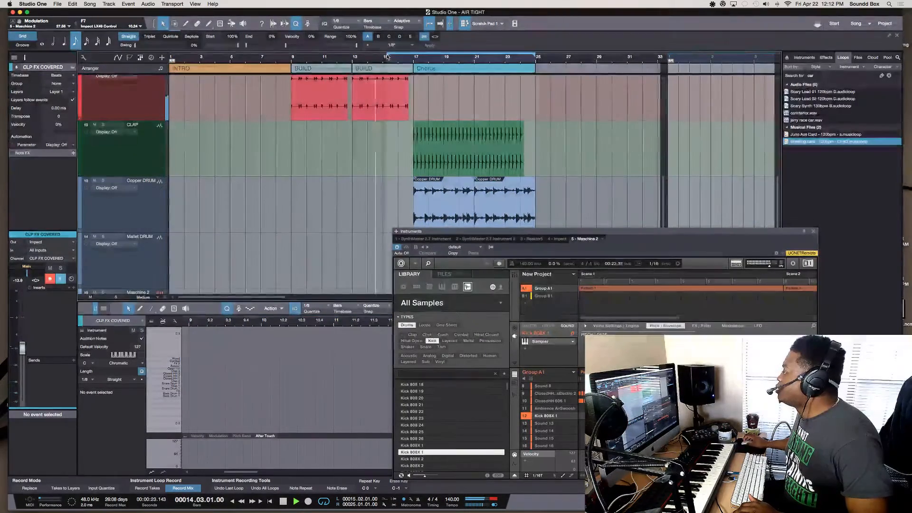
left_click_drag(392, 56, 416, 69)
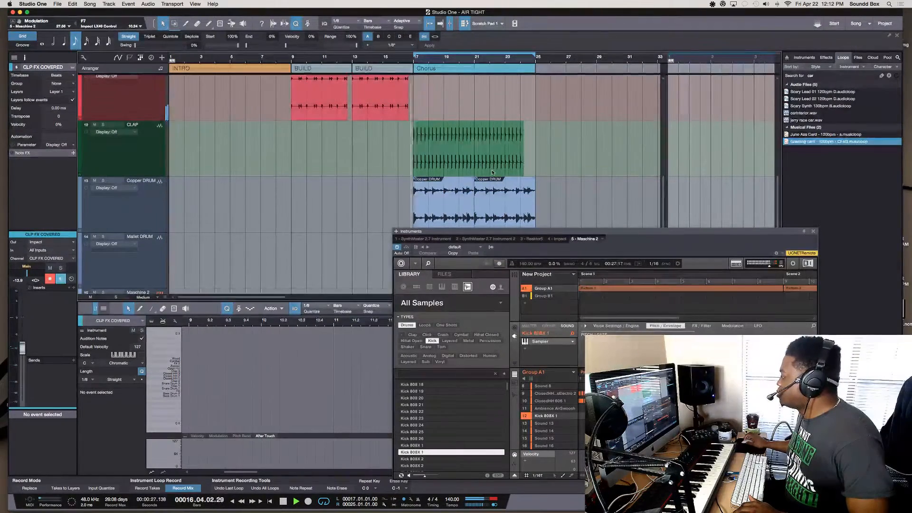
left_click(813, 231)
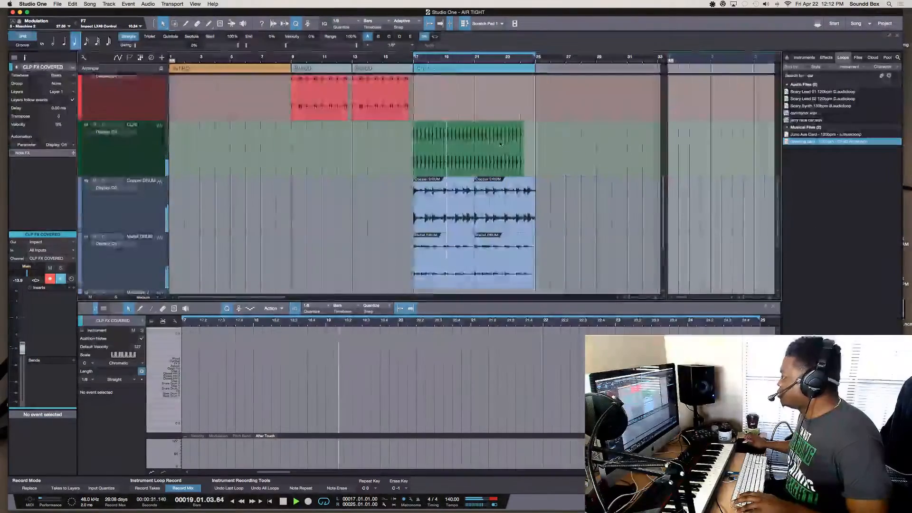
Examine the tracks and the mixer channels while the Chorus plays.
scroll(499, 142, "up", 10)
scroll(500, 142, "down", 10)
scroll(499, 142, "down", 5)
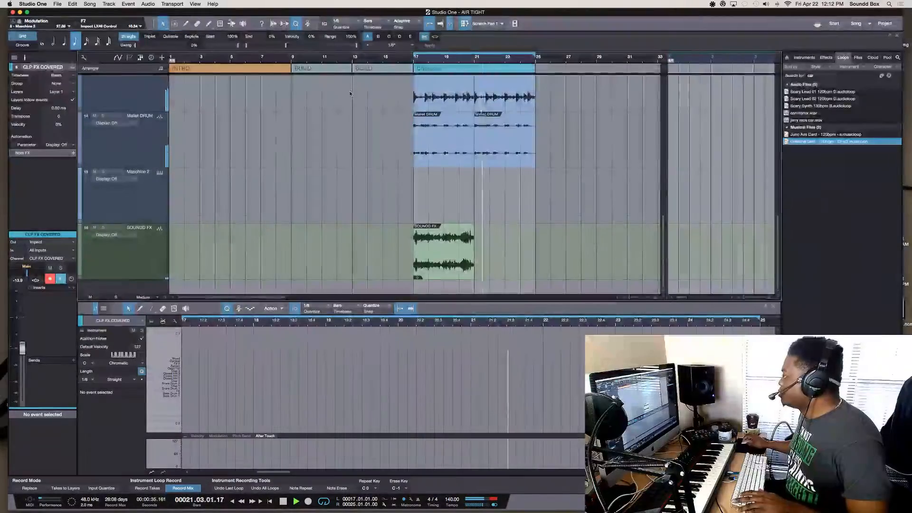
scroll(392, 82, "up", 6)
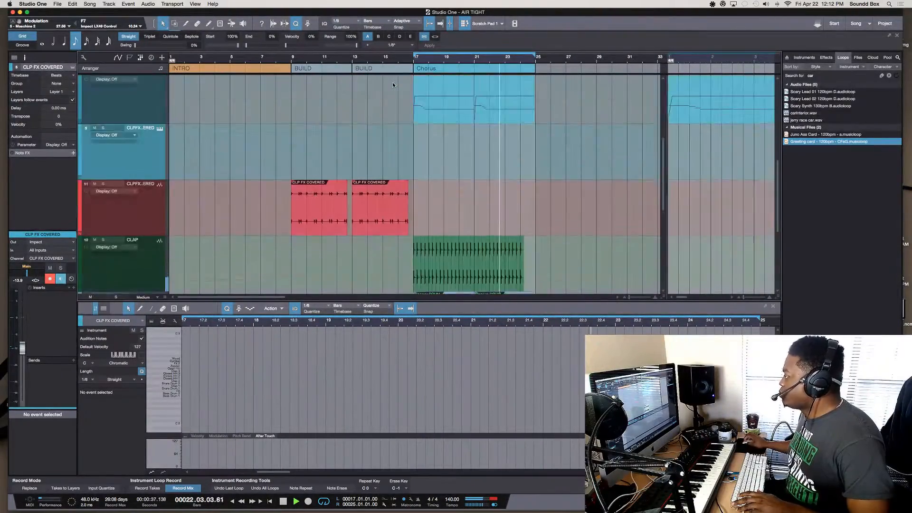
scroll(392, 82, "right", 3)
scroll(393, 82, "right", 3)
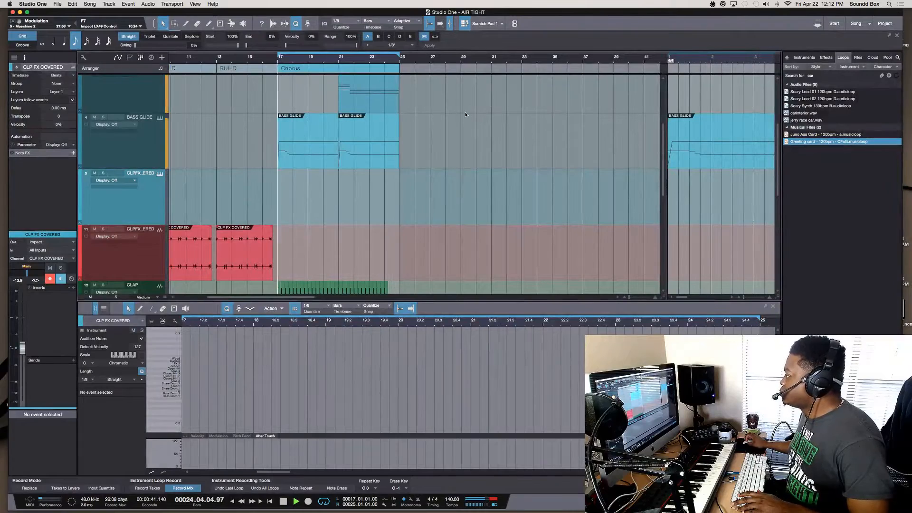
key("F3")
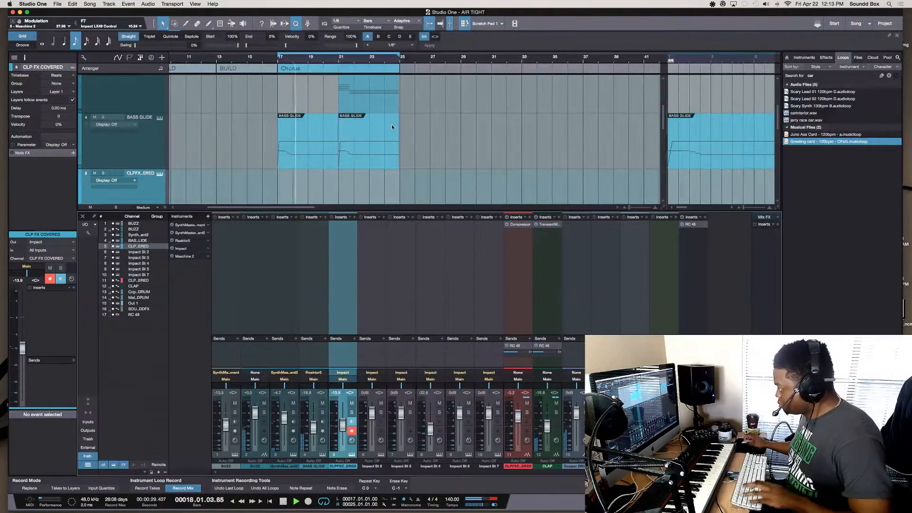
key("F3")
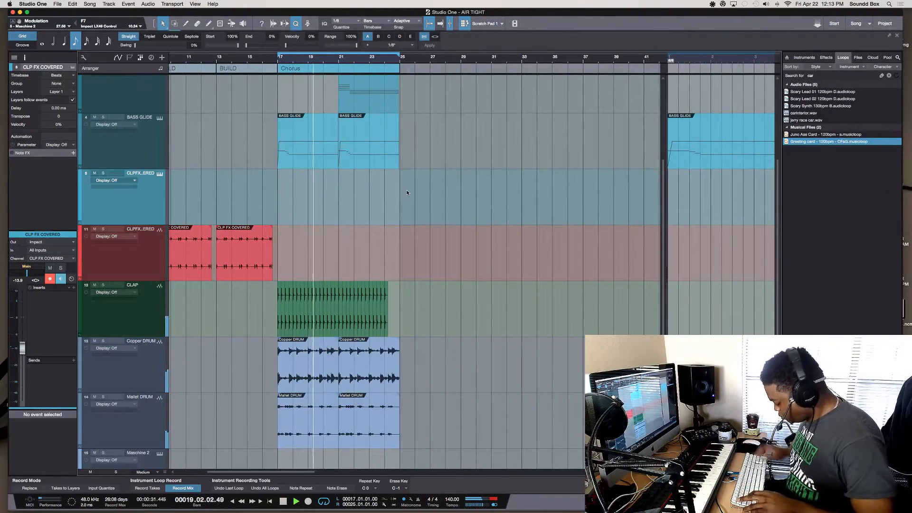
Shrink the track heights and duplicate the bar 21 to 25 events on the BUZZ, SynthMaster, BASS GLIDE, CLAP, Copper DRUM and Mallet DRUM tracks to bar 25.
key("shift+w")
key("shift+w")
key("shift+w")
key("shift+w")
key("shift+w")
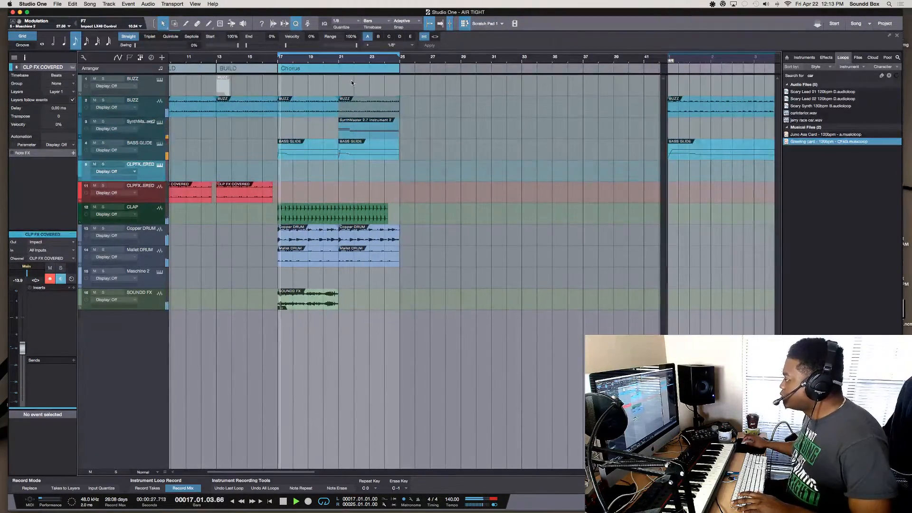
left_click_drag(343, 76, 422, 280)
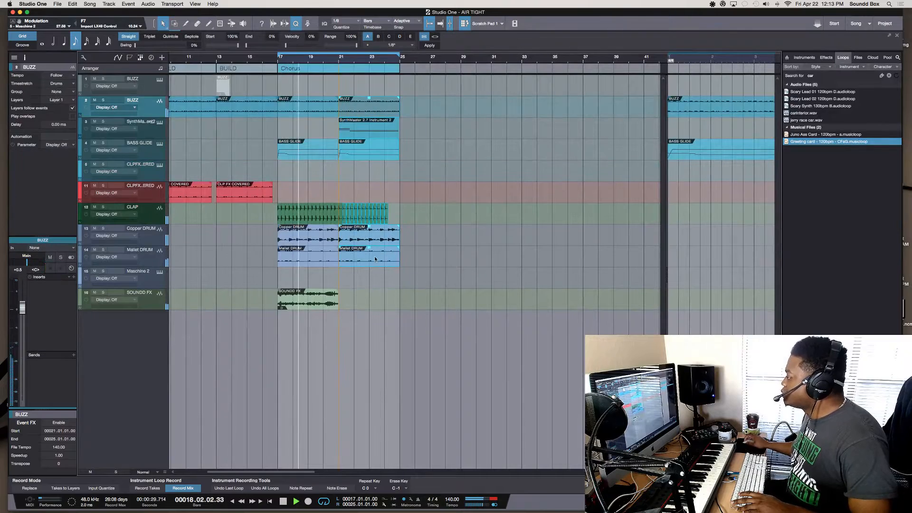
scroll(350, 239, "right", 1)
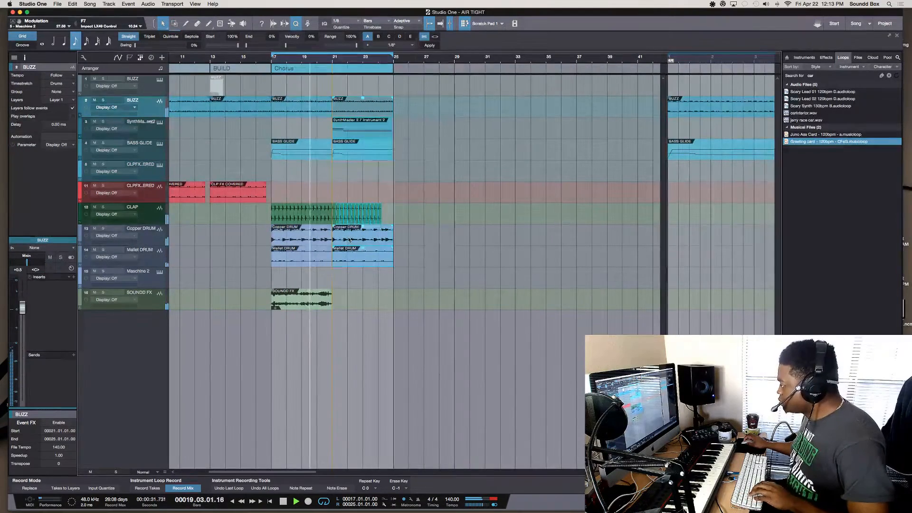
key("d")
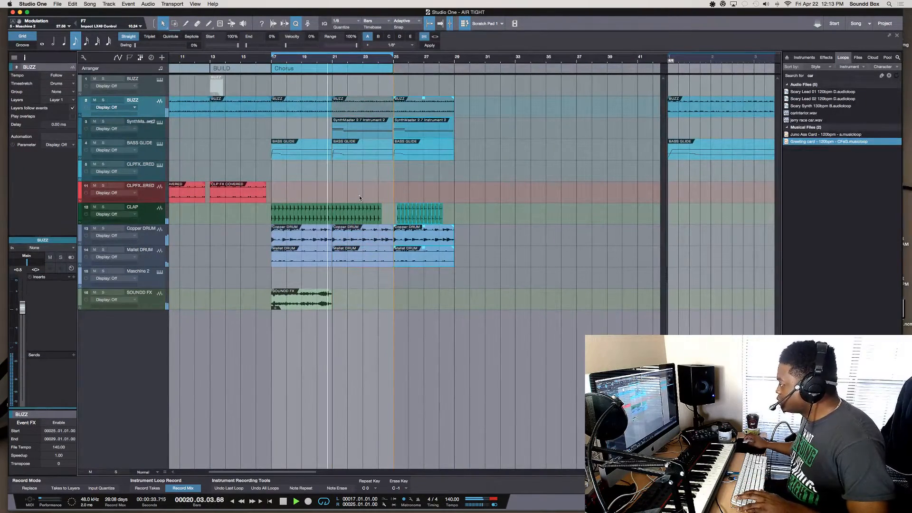
left_click(455, 185)
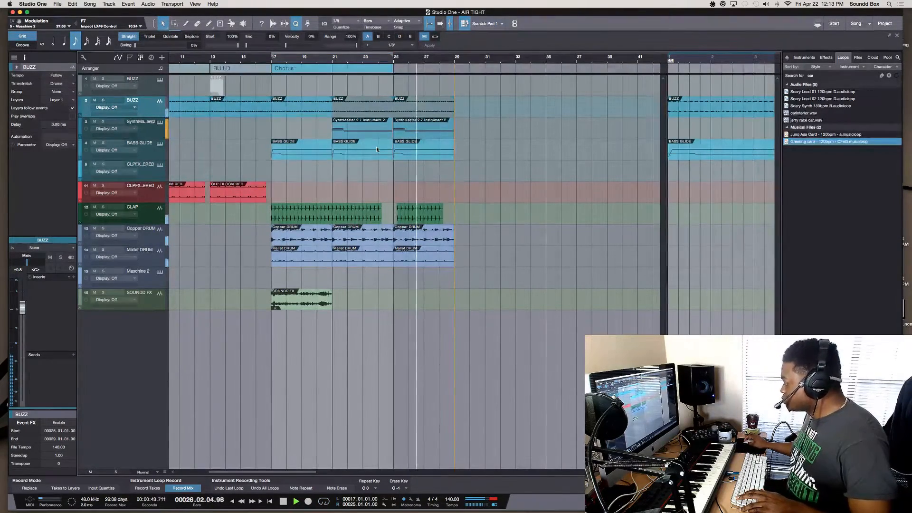
Stop playback and extend the end of the loop range from the Chorus to bar 29.
key("space")
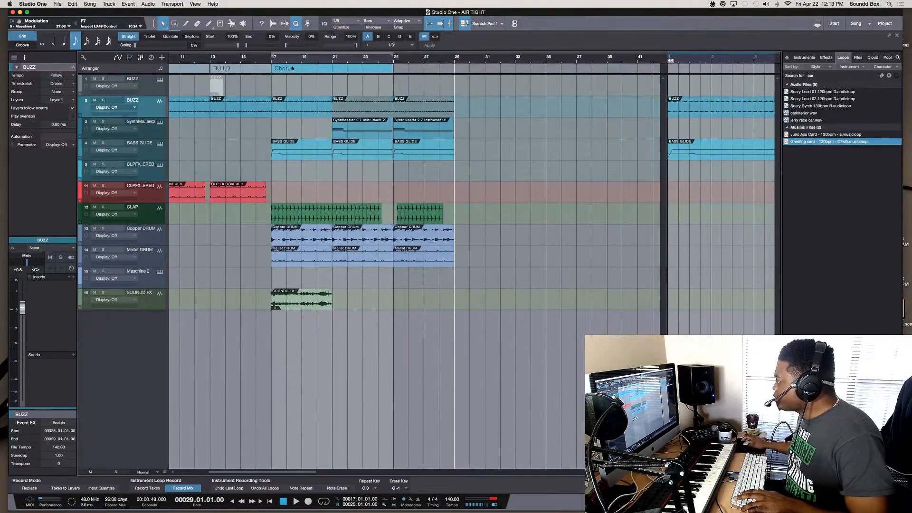
left_click(394, 55)
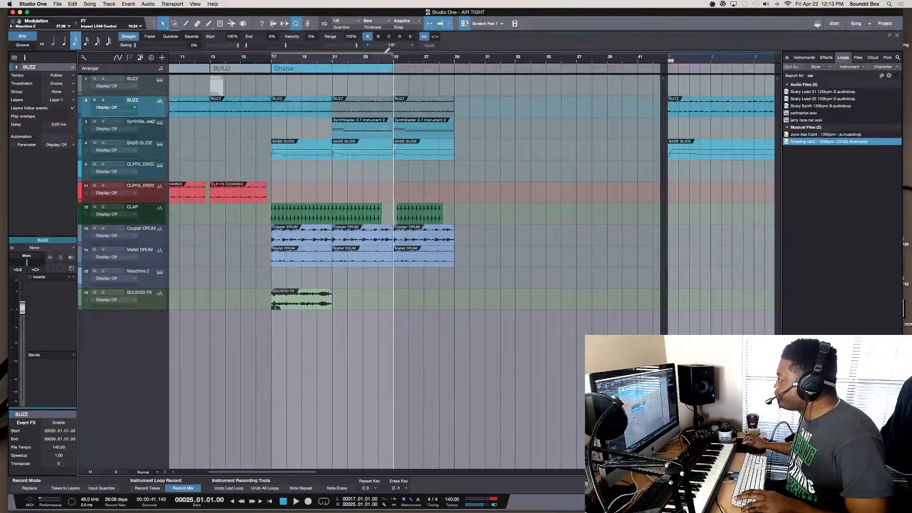
left_click(392, 56)
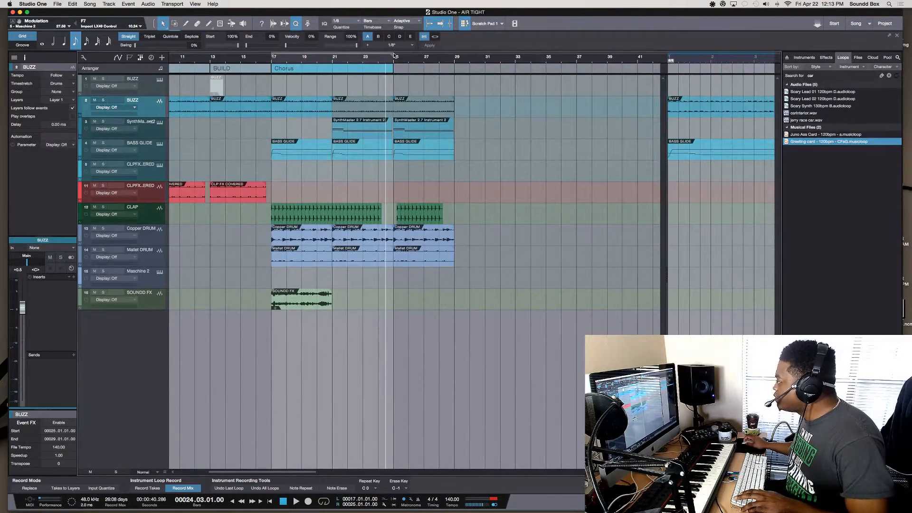
left_click_drag(393, 56, 454, 67)
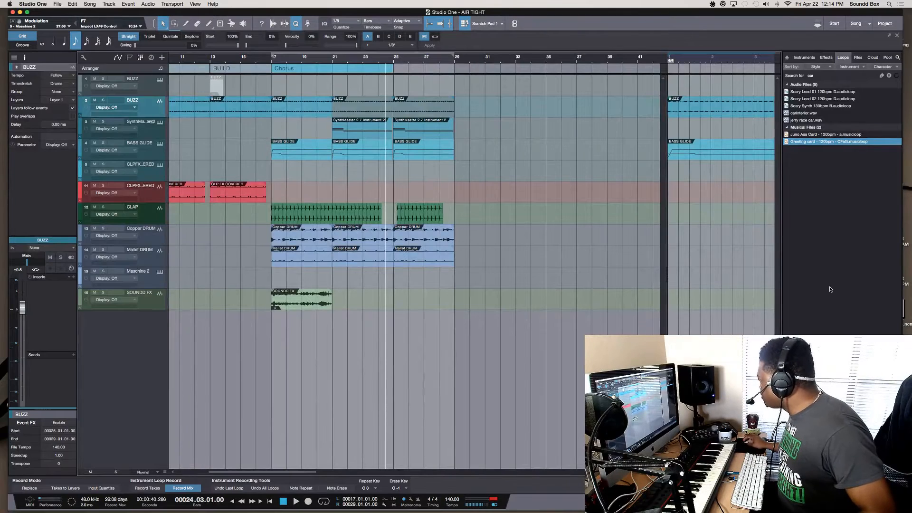
Switch briefly to OBS and play back the arrangement from bar 24.
key("super+Tab")
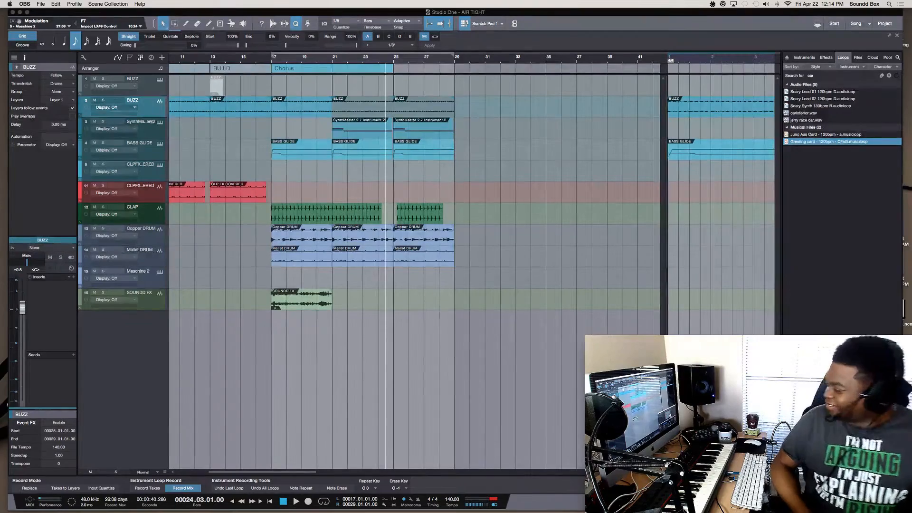
key("space")
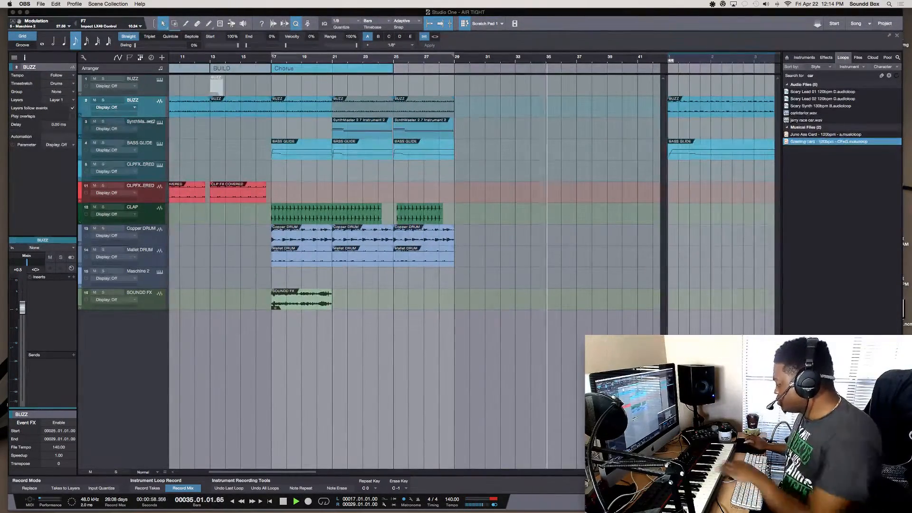
left_click(386, 57)
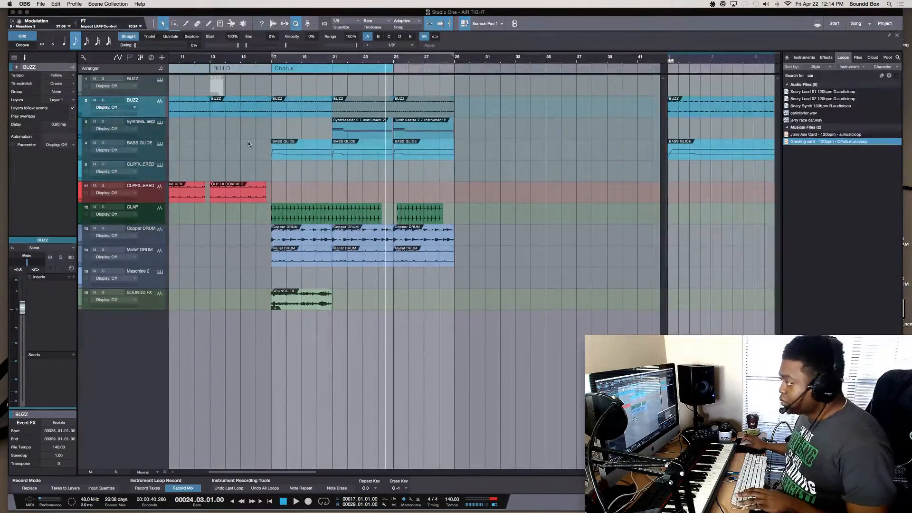
Play the Chorus from bar 17 with the Maschine 2 instrument reopened and its window moved to show the Group A1 pattern.
left_click(272, 59)
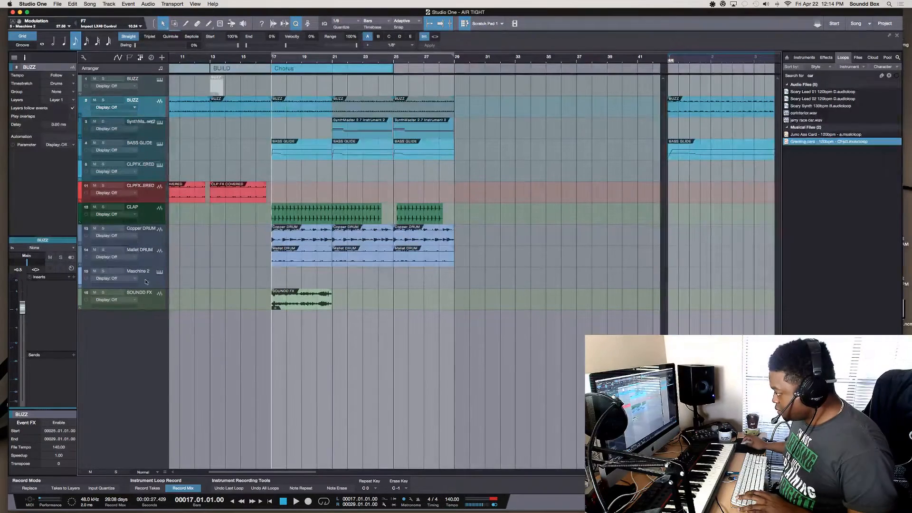
left_click(159, 272)
key("space")
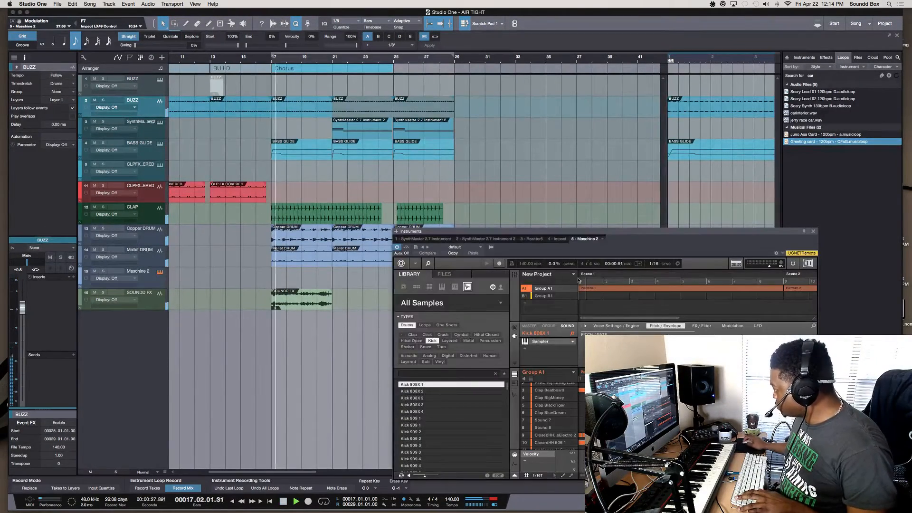
left_click_drag(460, 131, 480, 155)
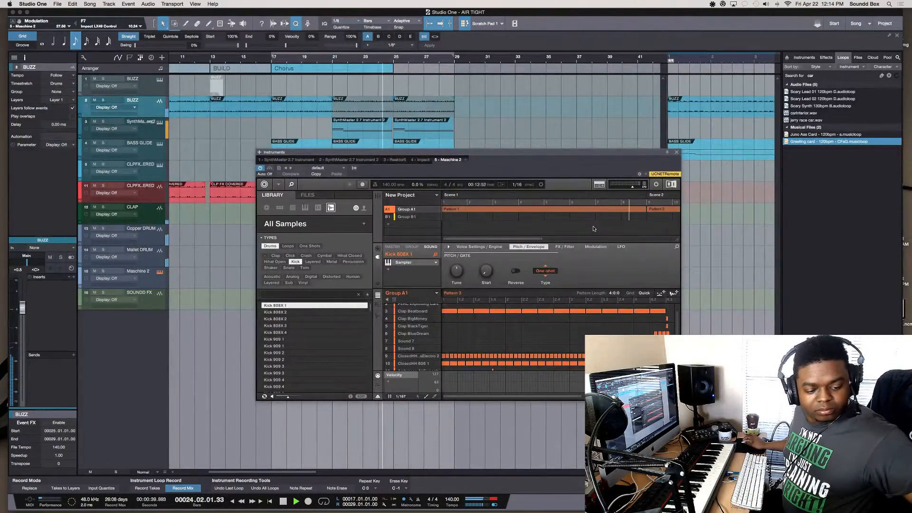
Stop the Chorus playback and play the arrangement from the beginning of the INTRO for a few bars.
key("space")
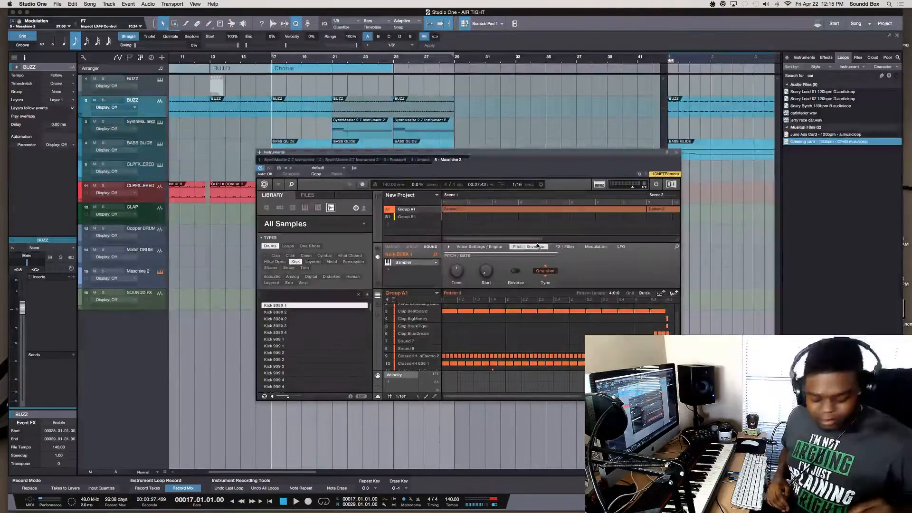
key("space")
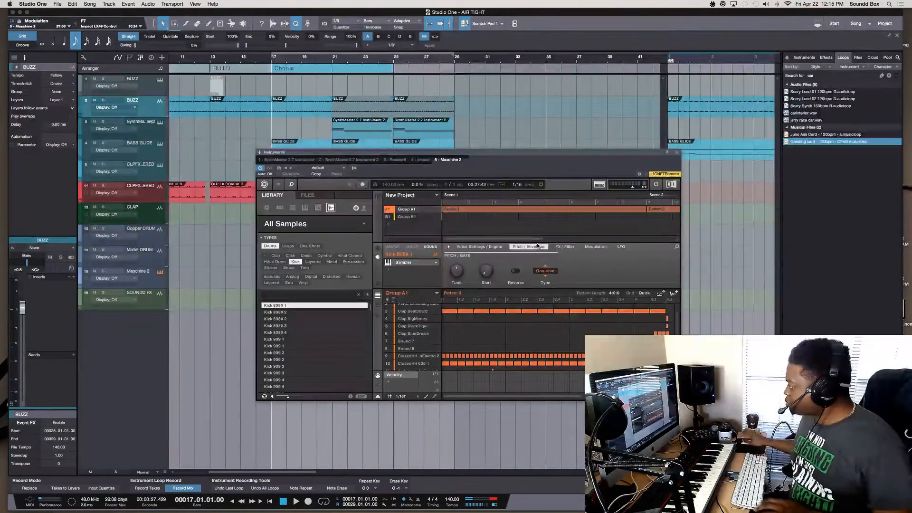
key("comma")
key("space")
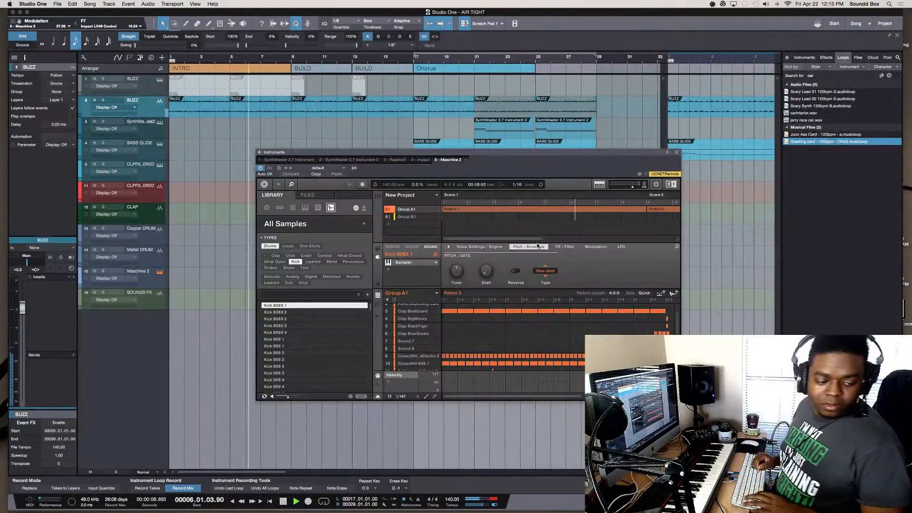
key("space")
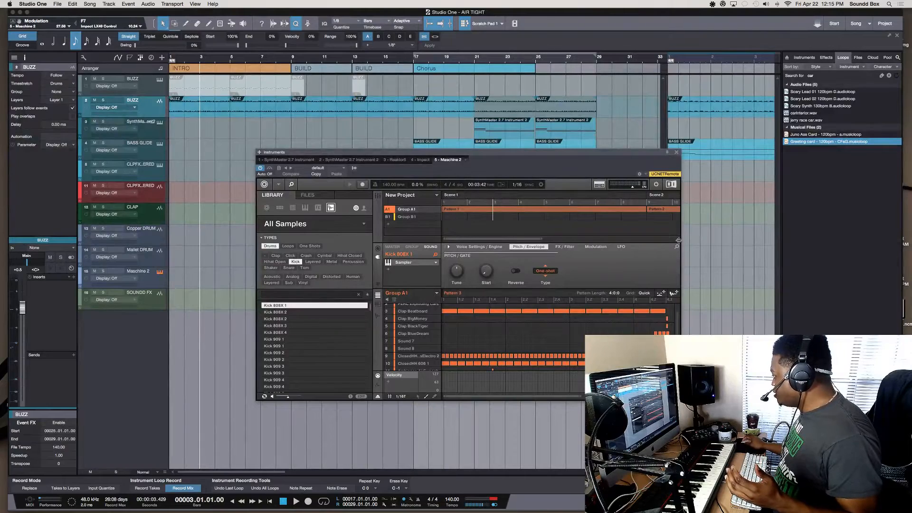
Enlarge the Maschine 2 arranger area and zoom its timeline out to fit Scenes 1 to 3.
left_click_drag(679, 239, 679, 248)
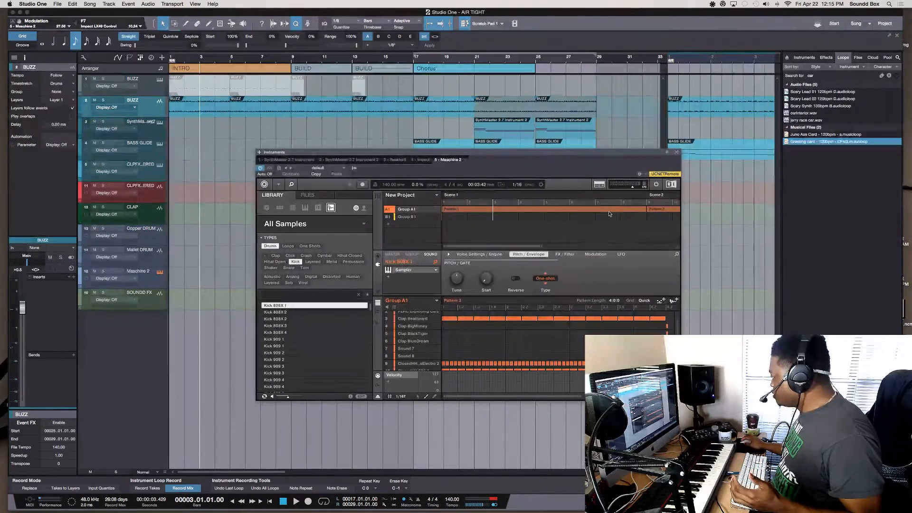
left_click_drag(543, 247, 677, 255)
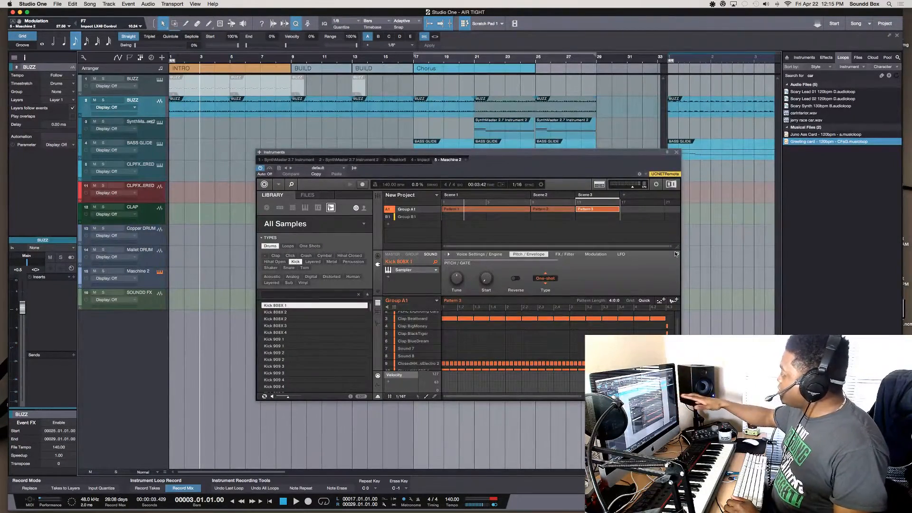
Place the playhead at bar 17 and move the Maschine 2 window below the BASS GLIDE events before switching to OBS.
left_click(414, 62)
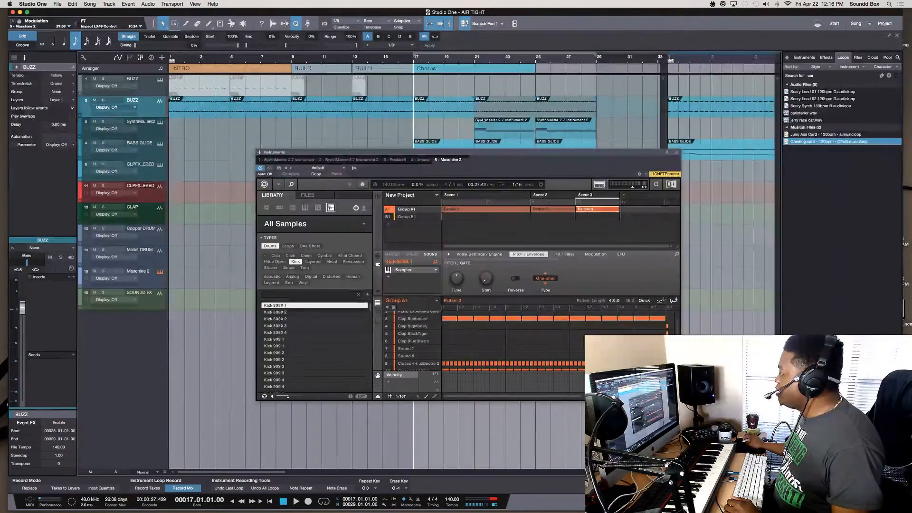
left_click_drag(479, 153, 400, 174)
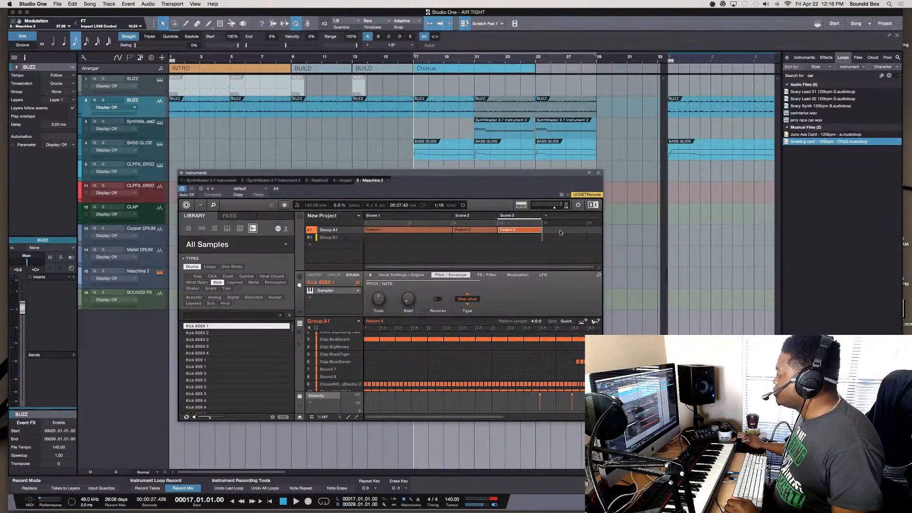
left_click_drag(408, 176, 551, 172)
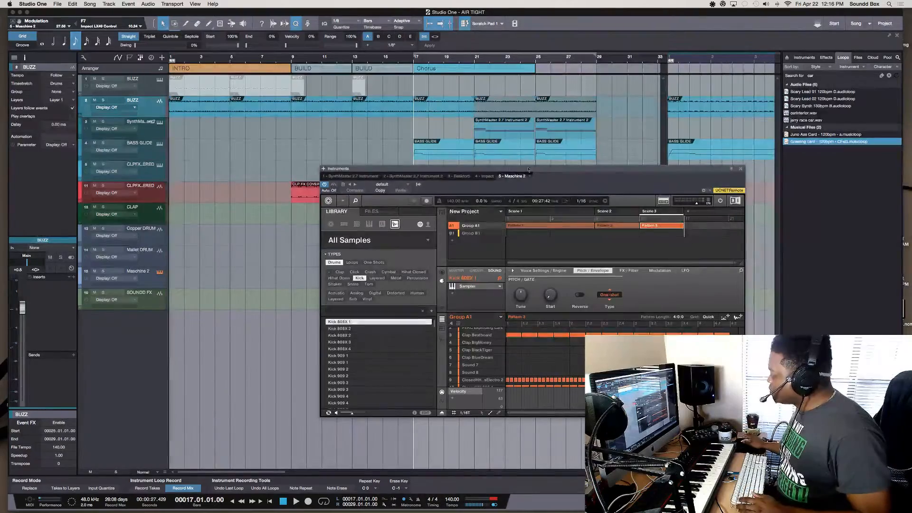
key("super+Tab")
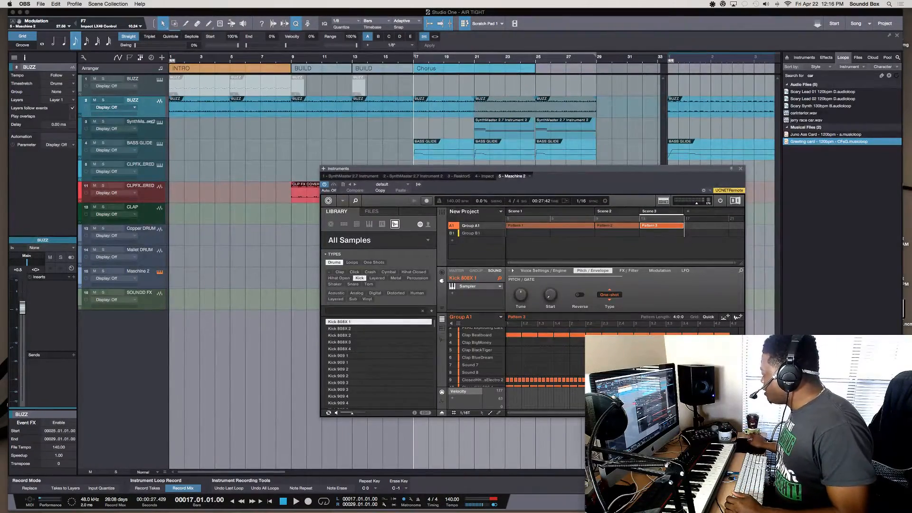